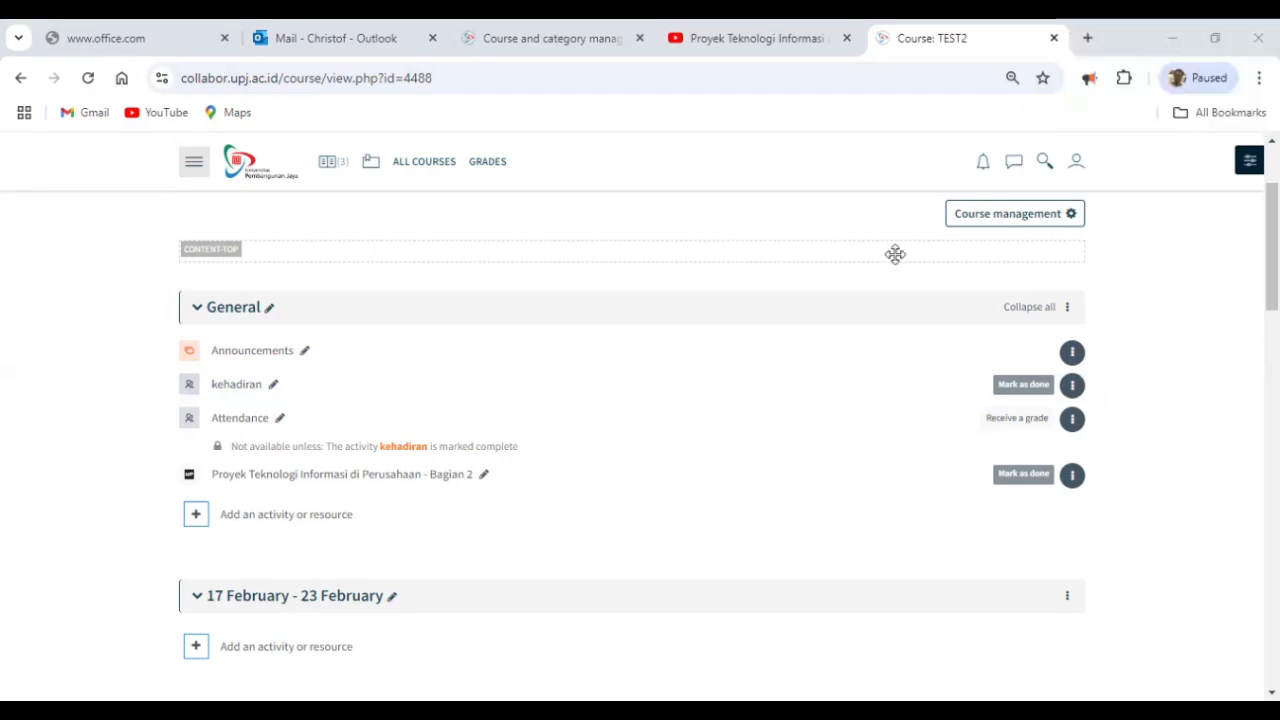
# - Add a new Interactive Content activity to the General section of the TEST2 course
pyautogui.scroll(1, 956, 287)
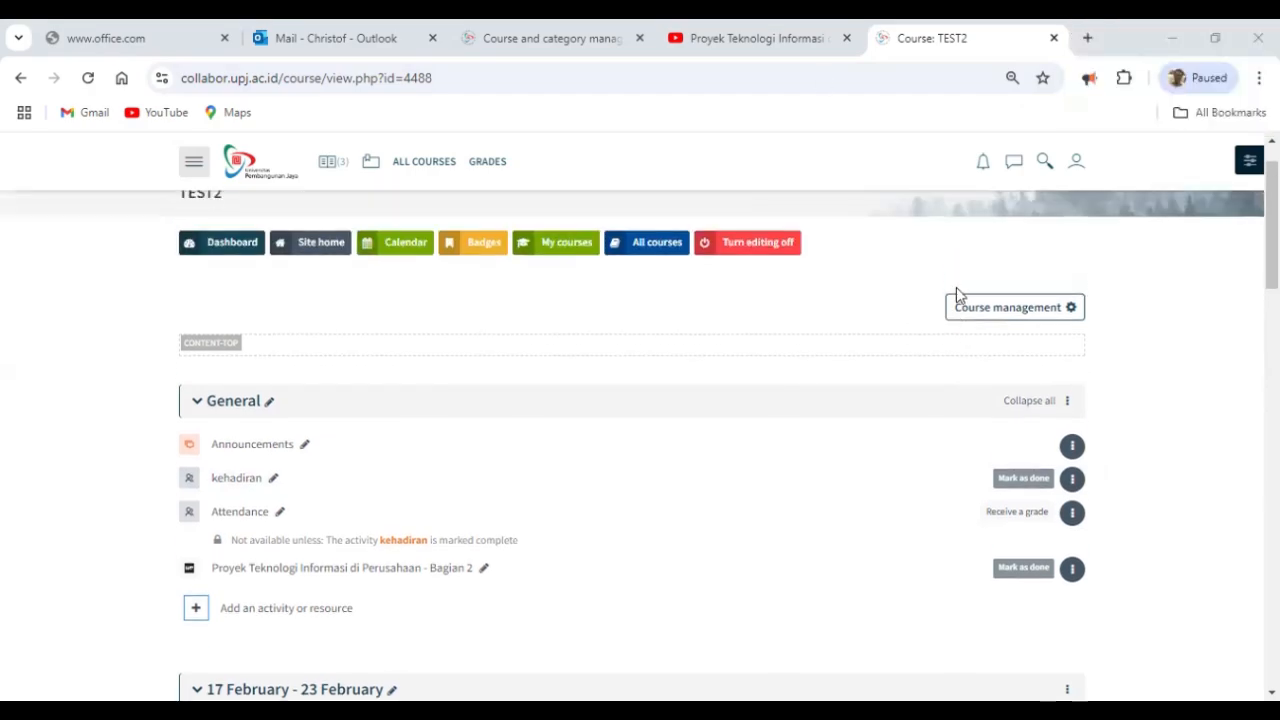
pyautogui.scroll(-1, 956, 287)
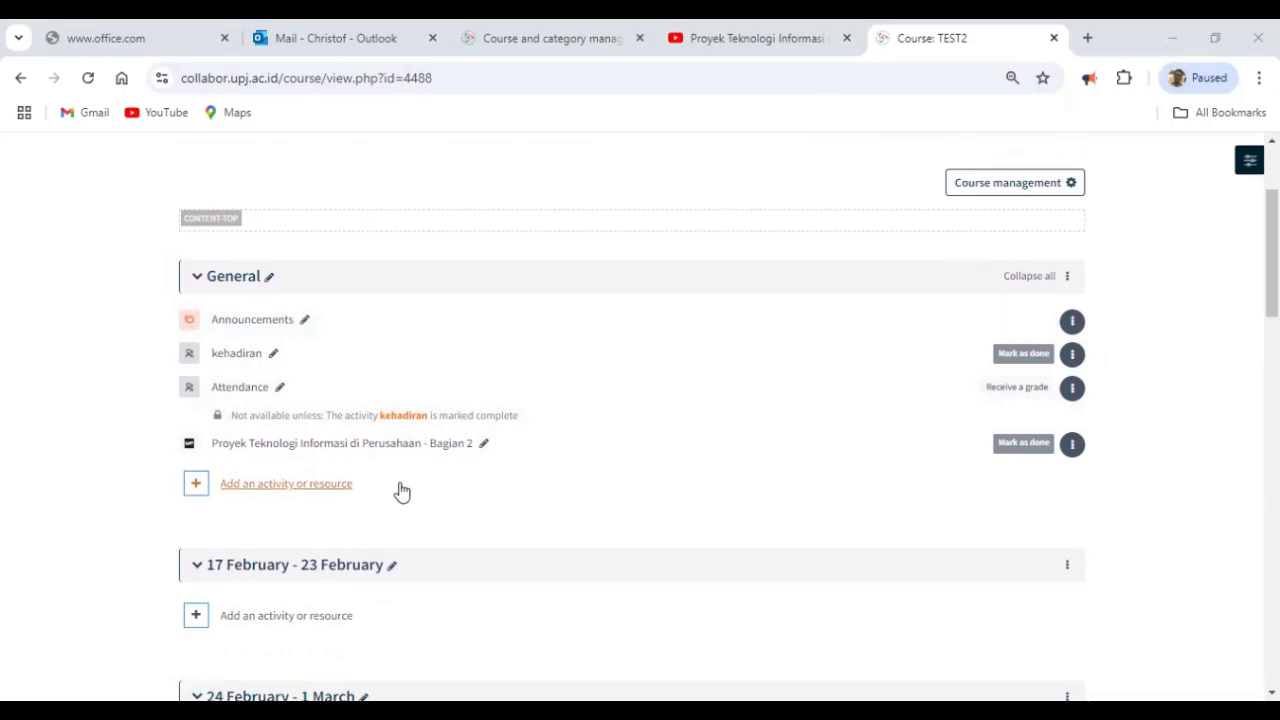
pyautogui.scroll(1, 401, 491)
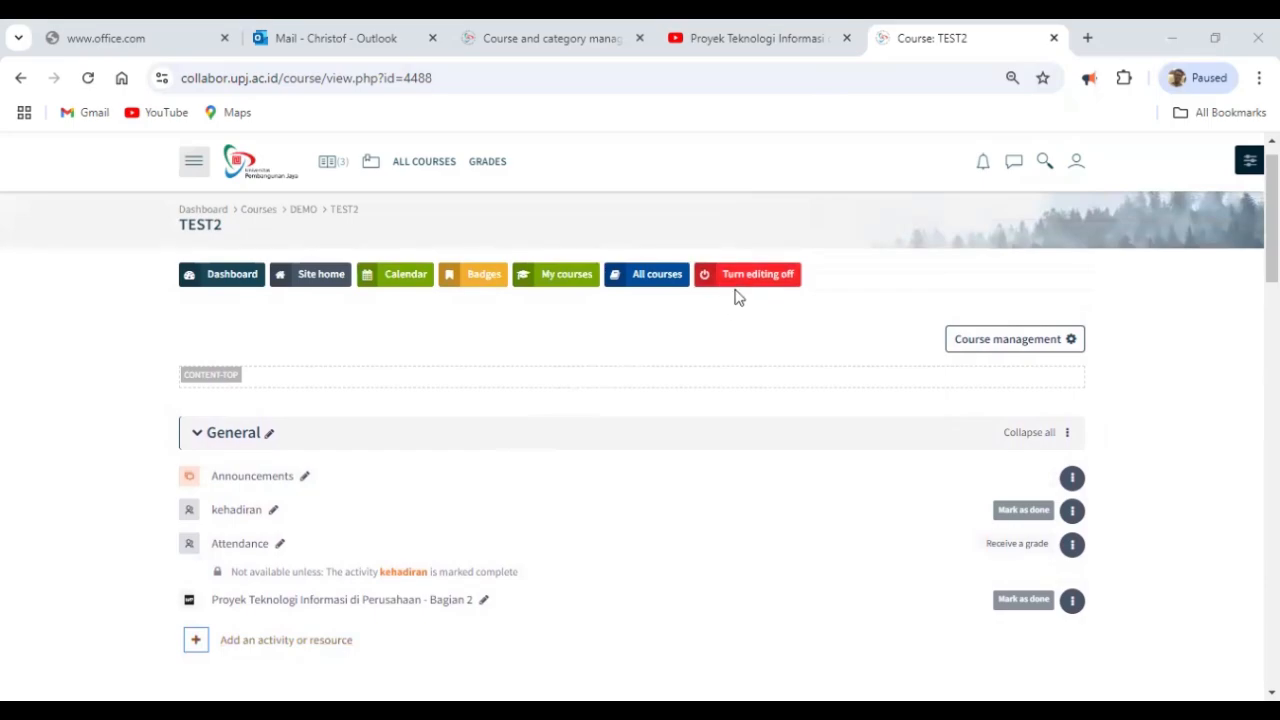
pyautogui.click(764, 276)
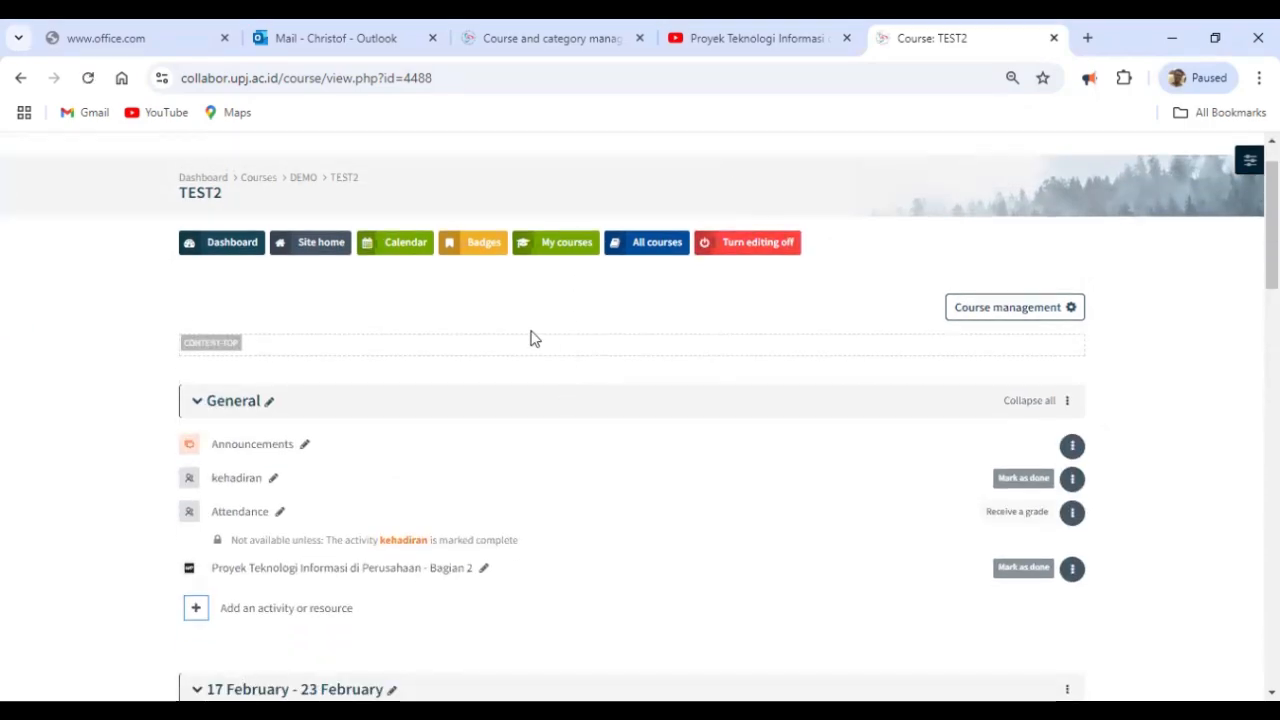
pyautogui.click(230, 612)
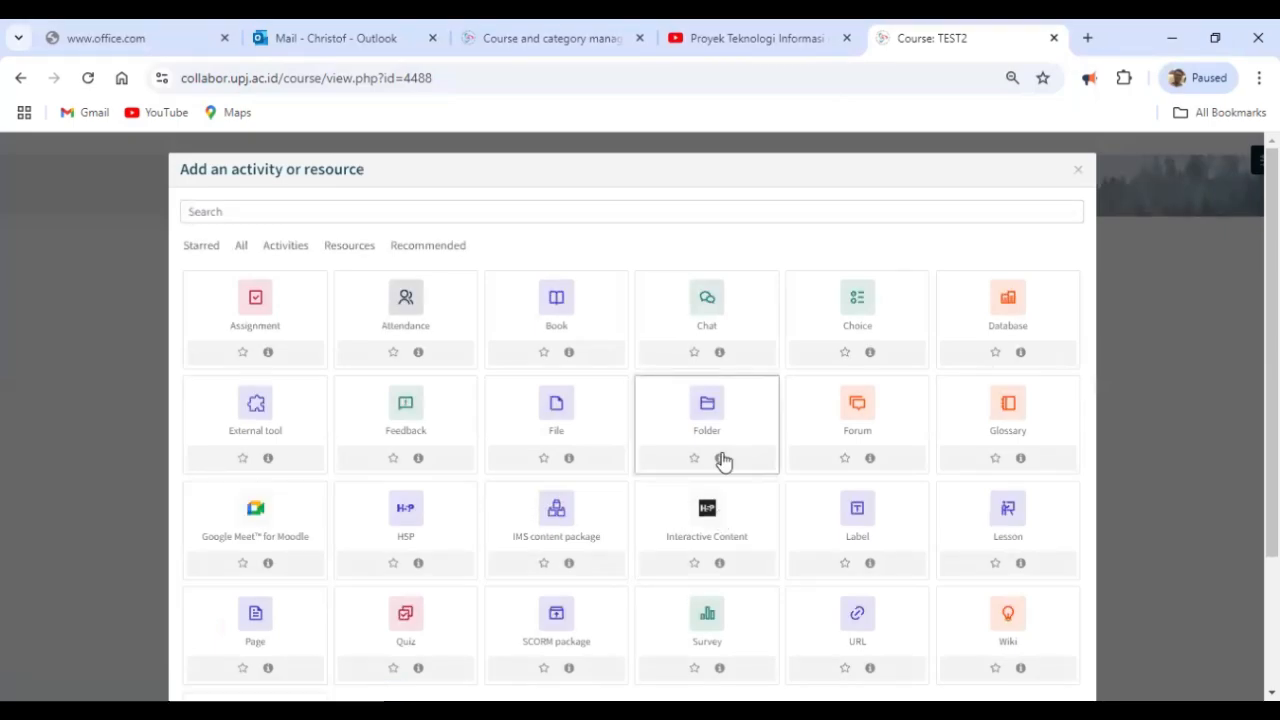
pyautogui.click(717, 511)
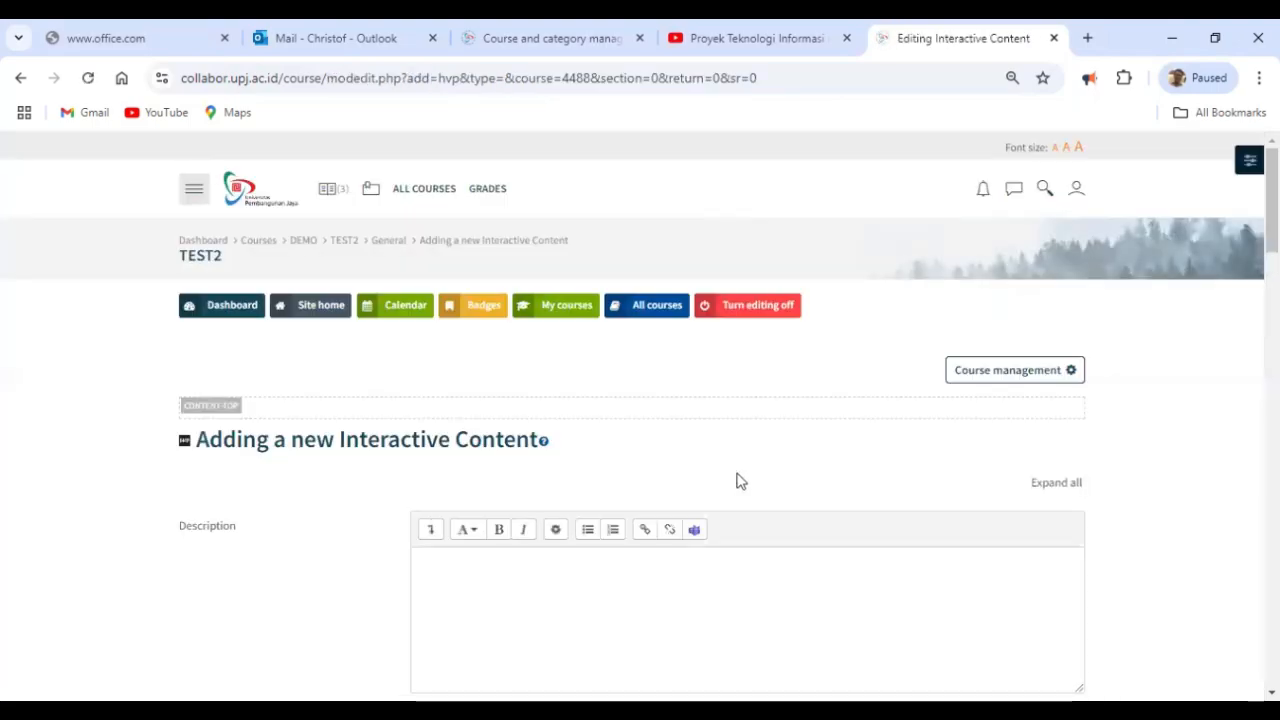
# - Write the description "halo adik-adik, mari kita mengerjakan soal yang ada di youtube H5P, silahkakn menjawab pertanyaan tersebut." and display it on the course page
pyautogui.scroll(-2, 737, 481)
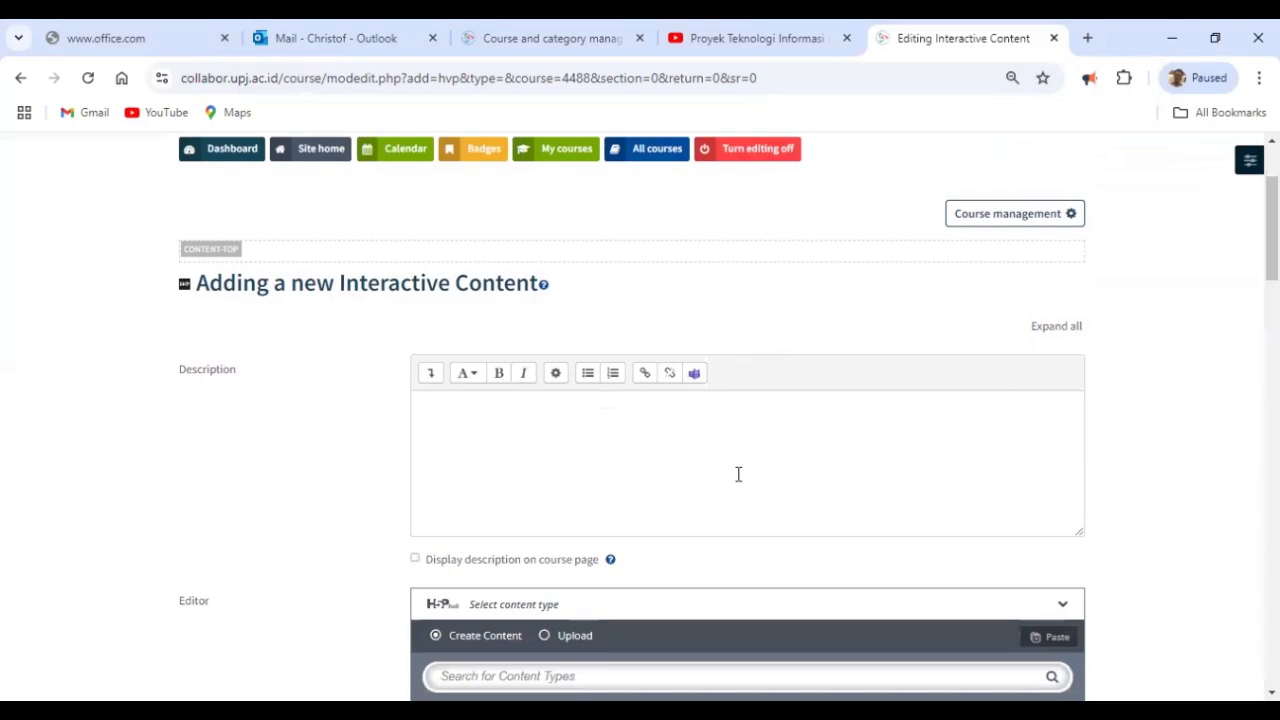
pyautogui.scroll(-1, 738, 474)
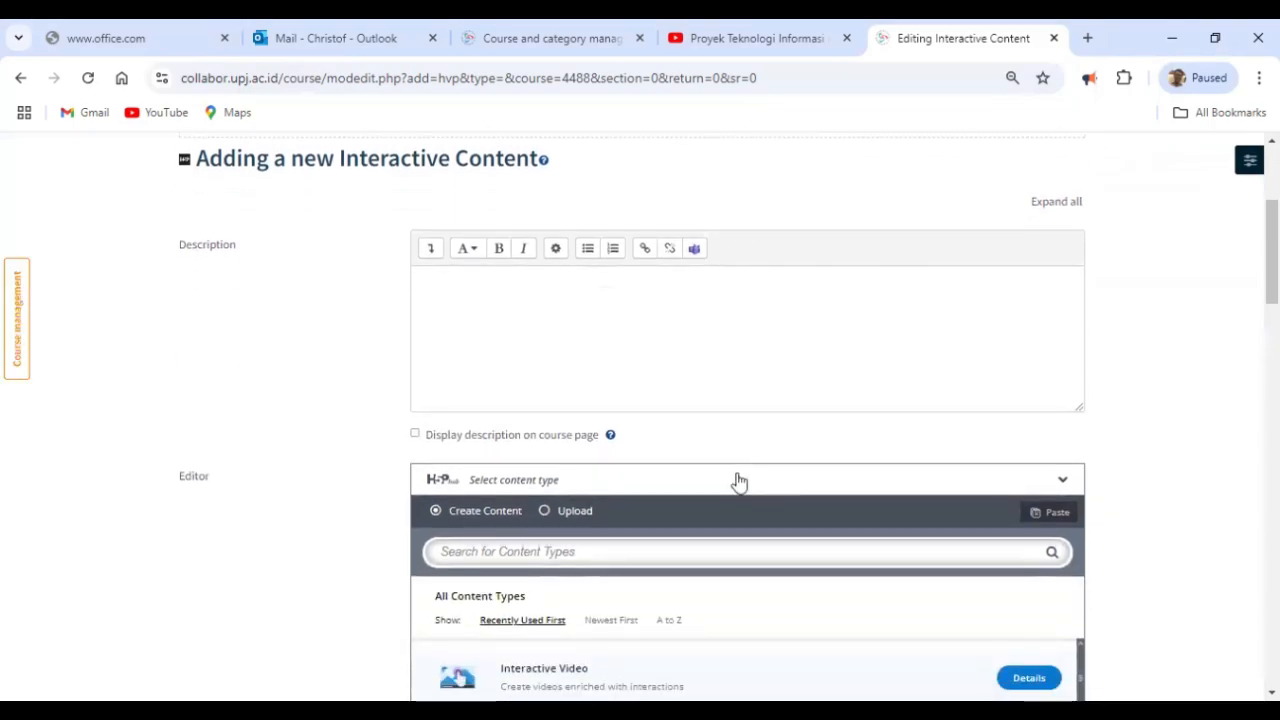
pyautogui.scroll(-1, 740, 482)
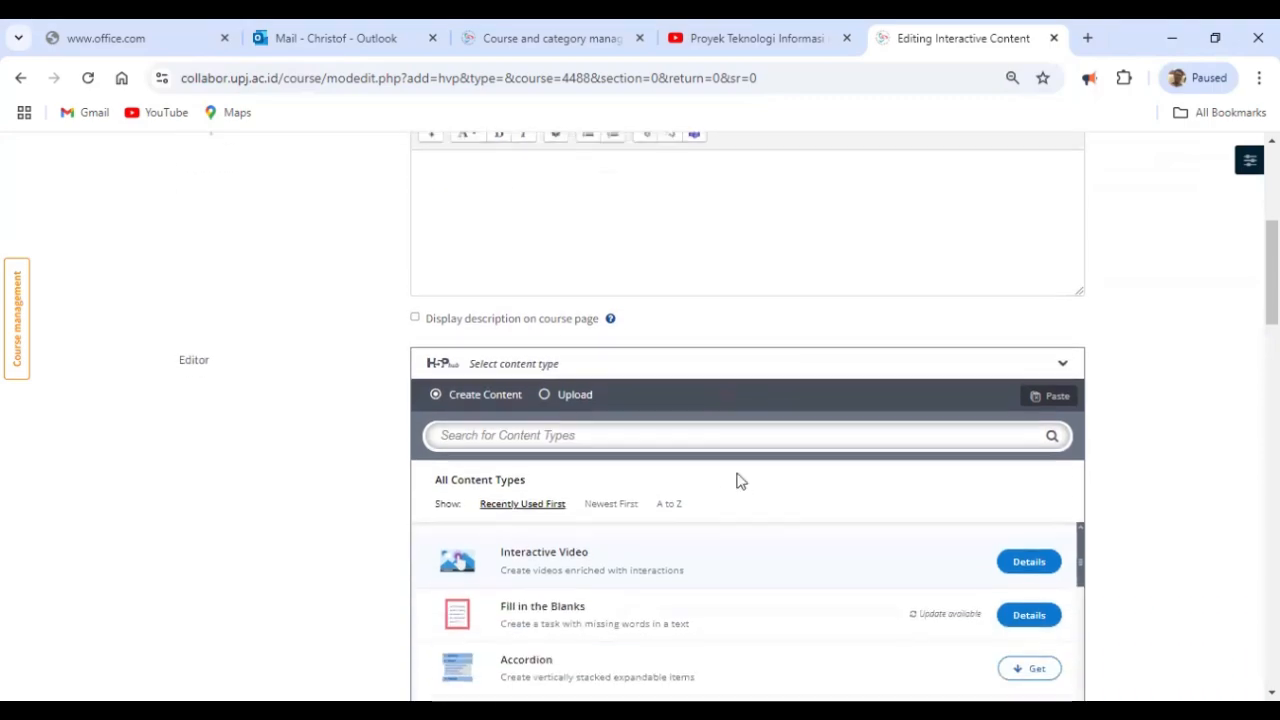
pyautogui.scroll(1, 737, 481)
pyautogui.click(550, 335)
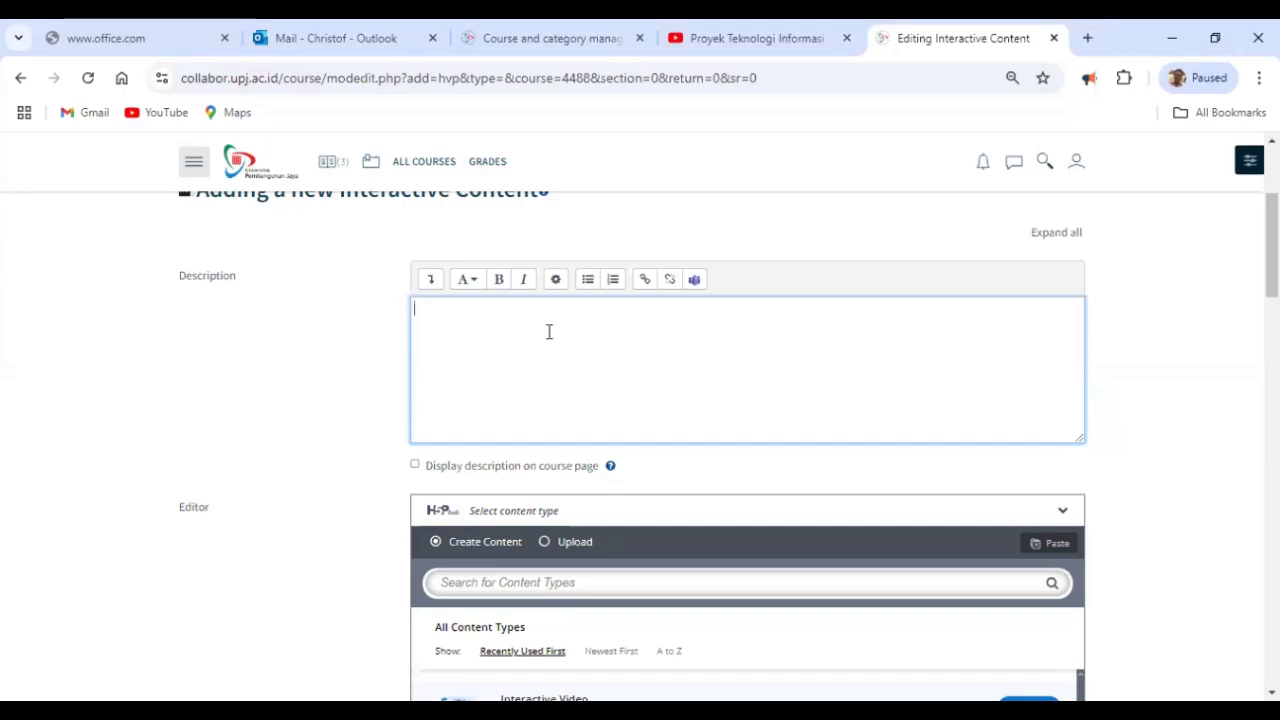
pyautogui.write('halo a')
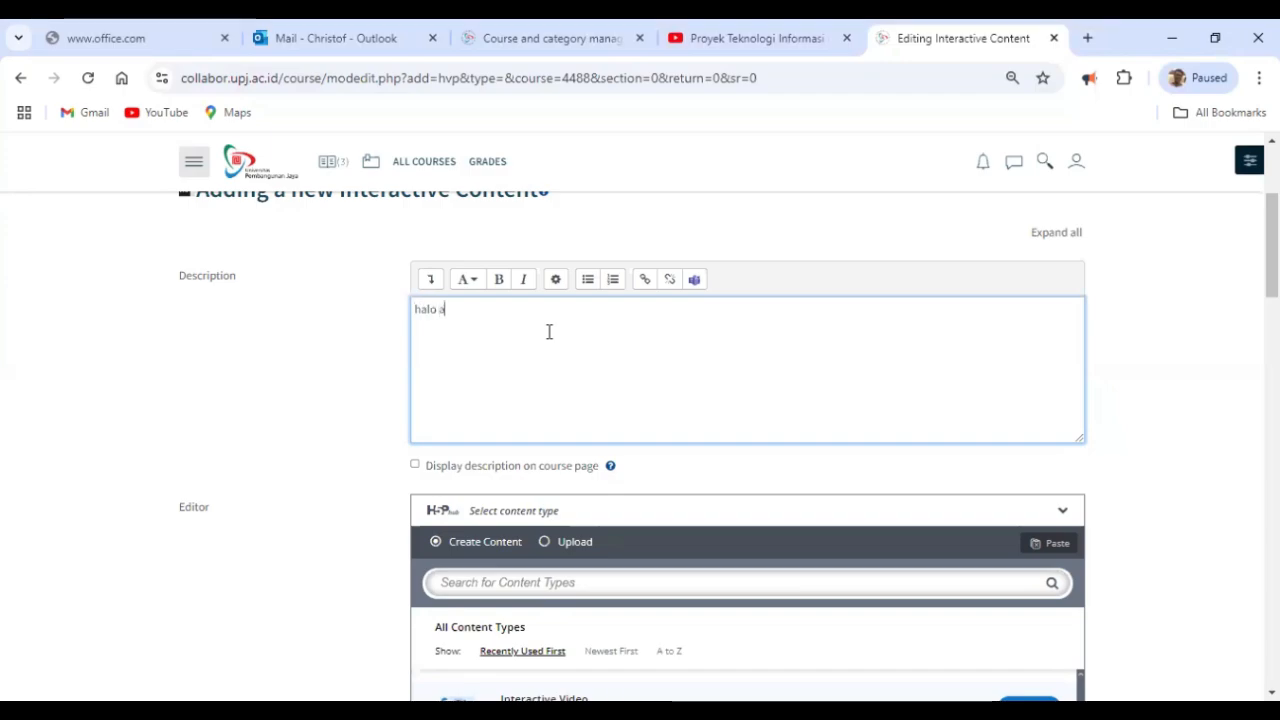
pyautogui.write('dik-adik, mairi kit')
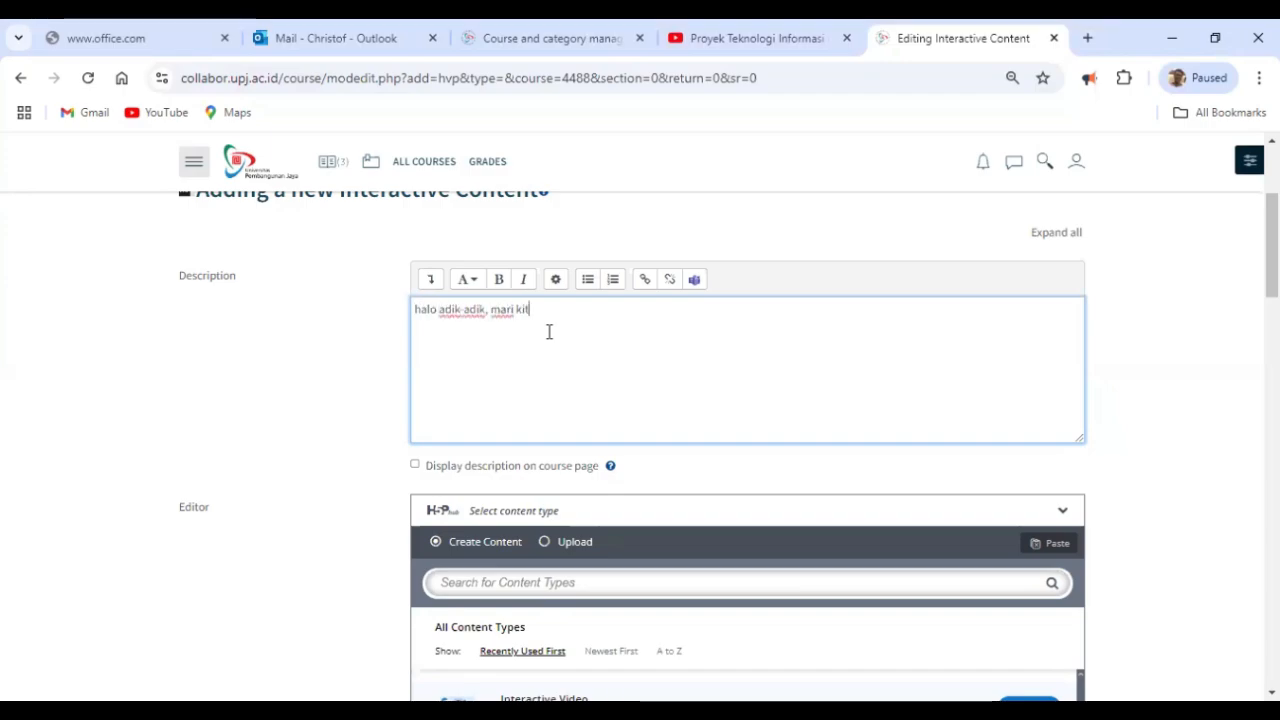
pyautogui.write('a mengerjakan soal yang dad')
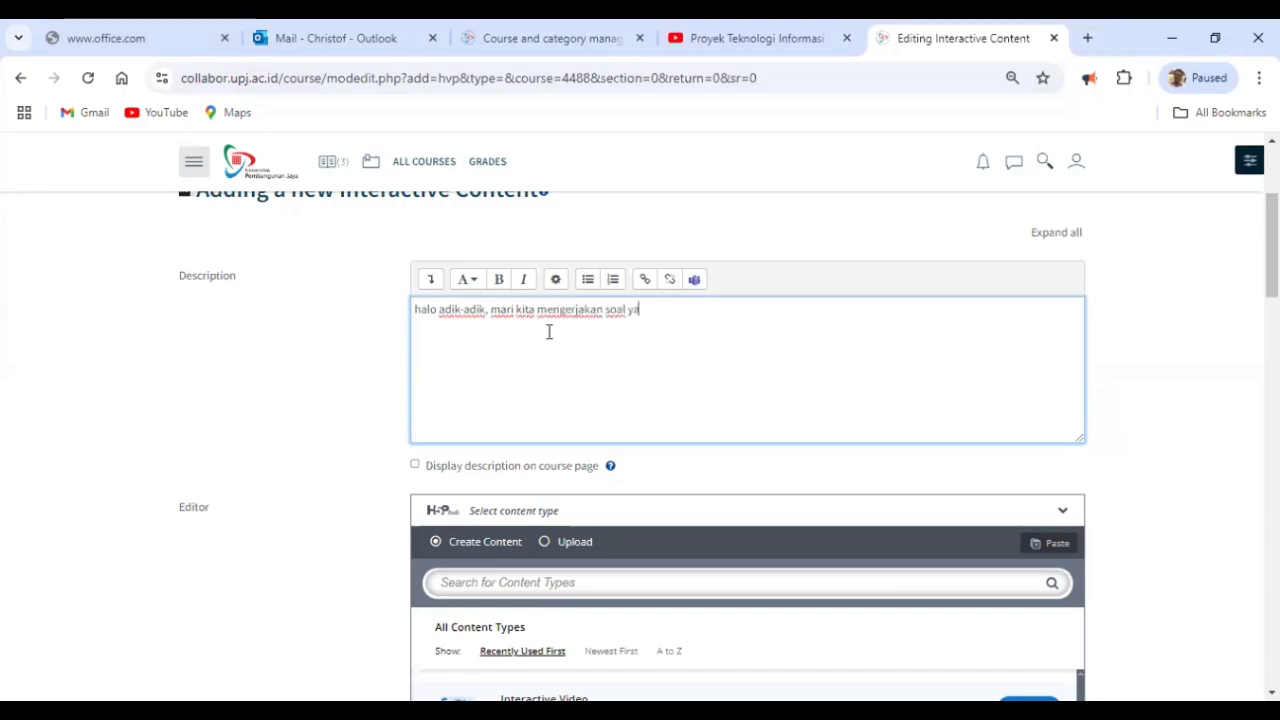
pyautogui.press('BackSpace')
pyautogui.press('BackSpace')
pyautogui.press('BackSpace')
pyautogui.write('ada di youtube')
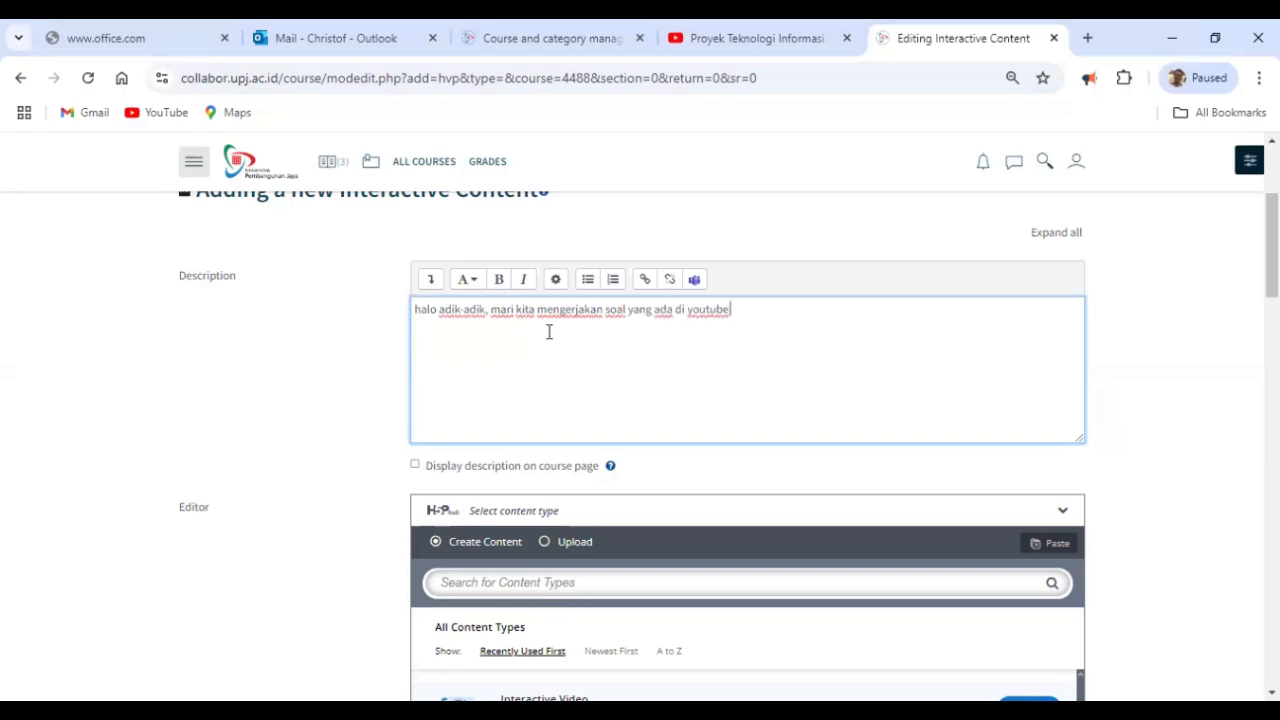
pyautogui.write(' H5P,')
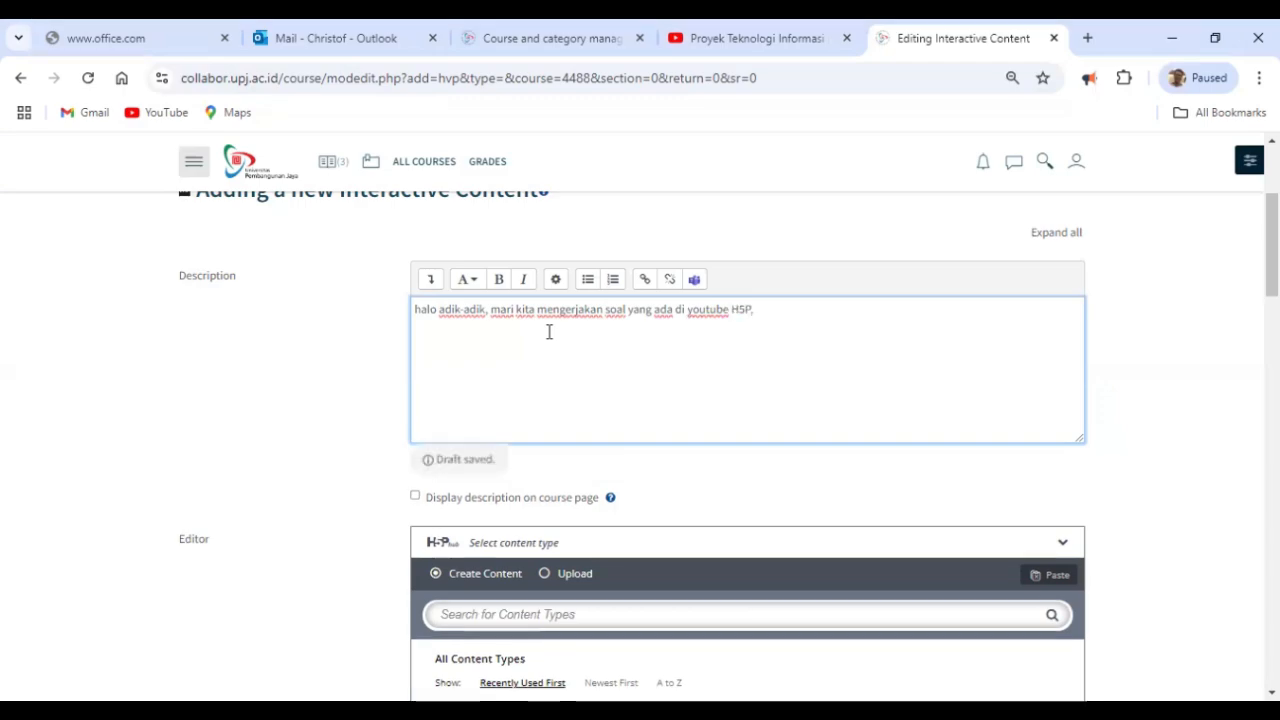
pyautogui.write(' silahkakn menjawa')
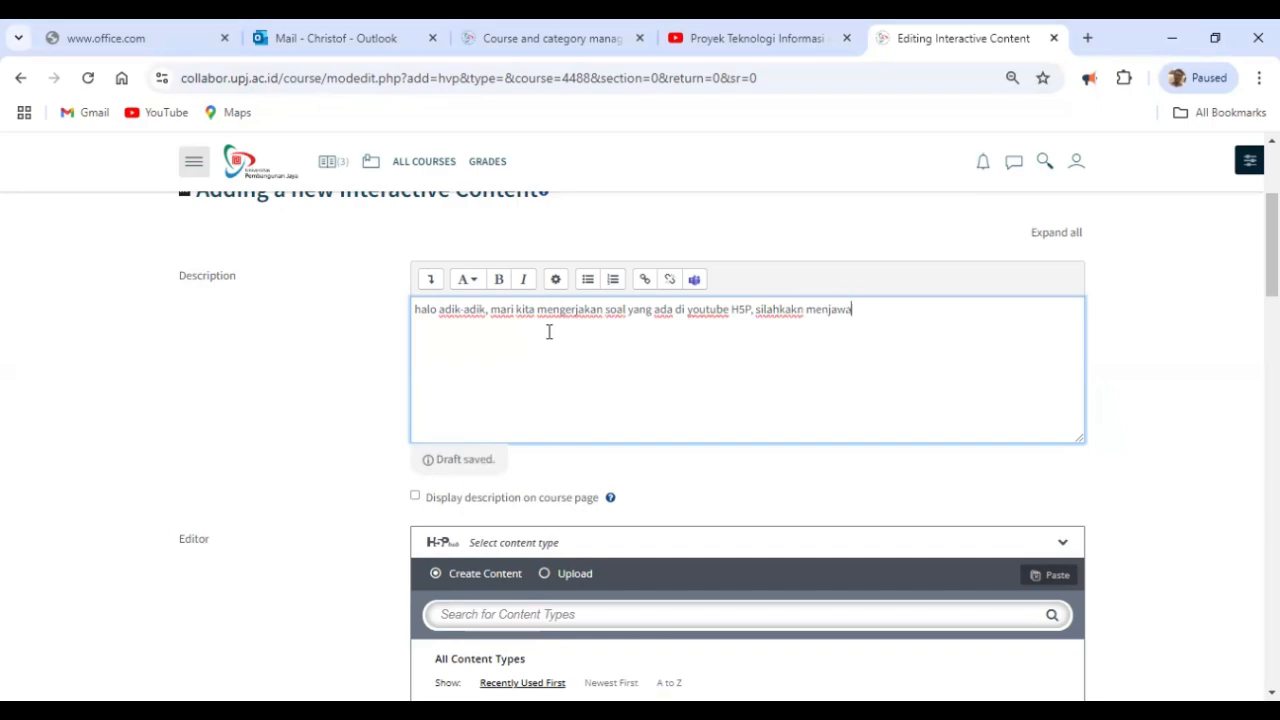
pyautogui.write('b pertanyaan tersebut.')
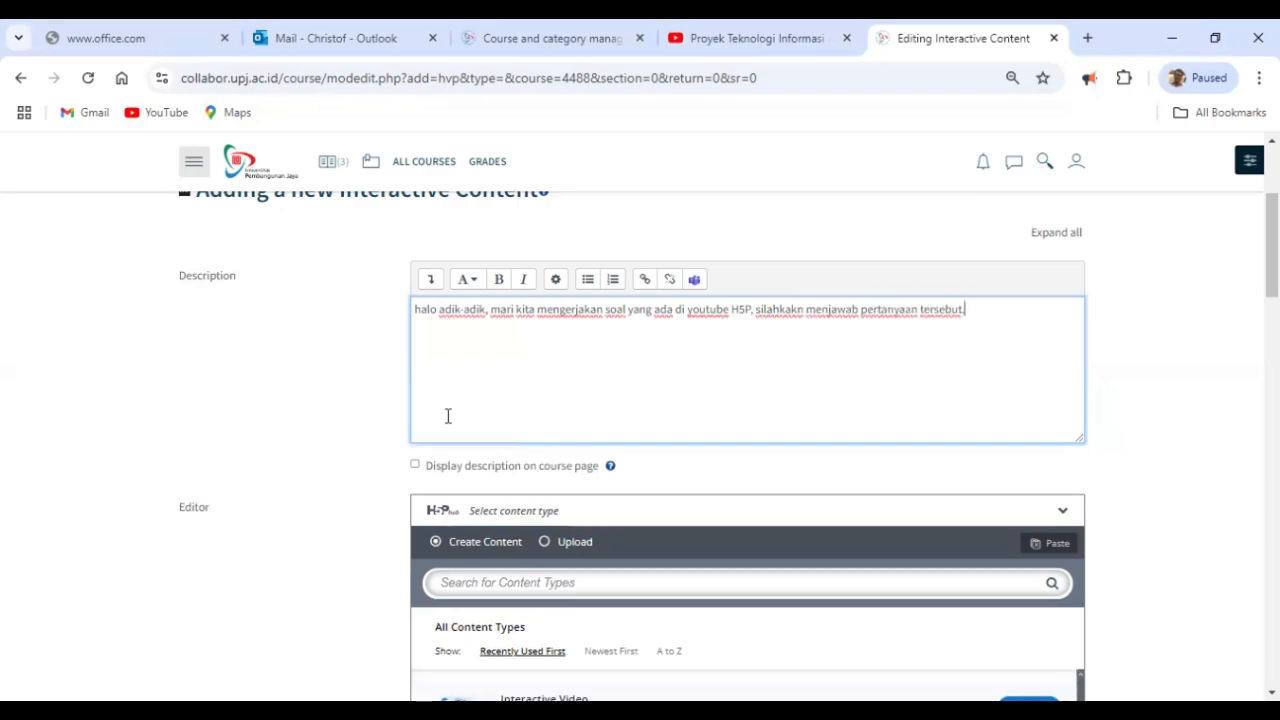
pyautogui.click(415, 465)
# - Choose Interactive Video as the H5P content type for the new activity
pyautogui.scroll(-3, 661, 442)
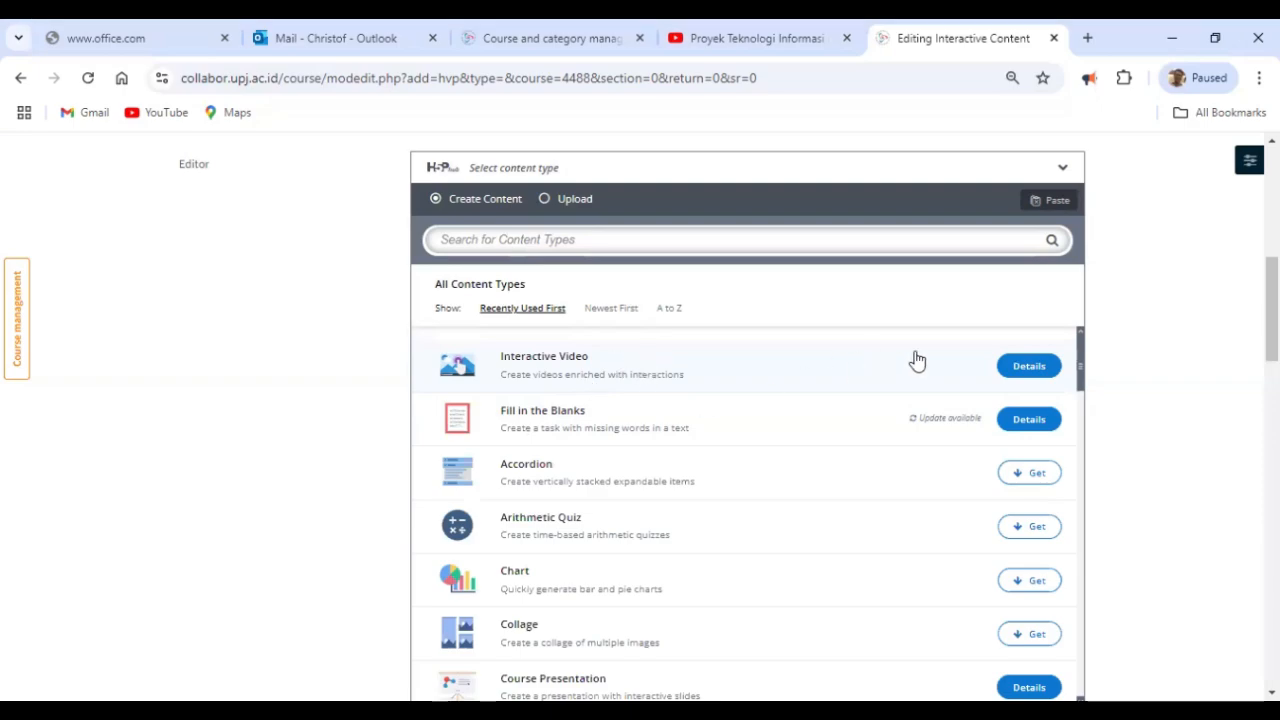
pyautogui.click(871, 377)
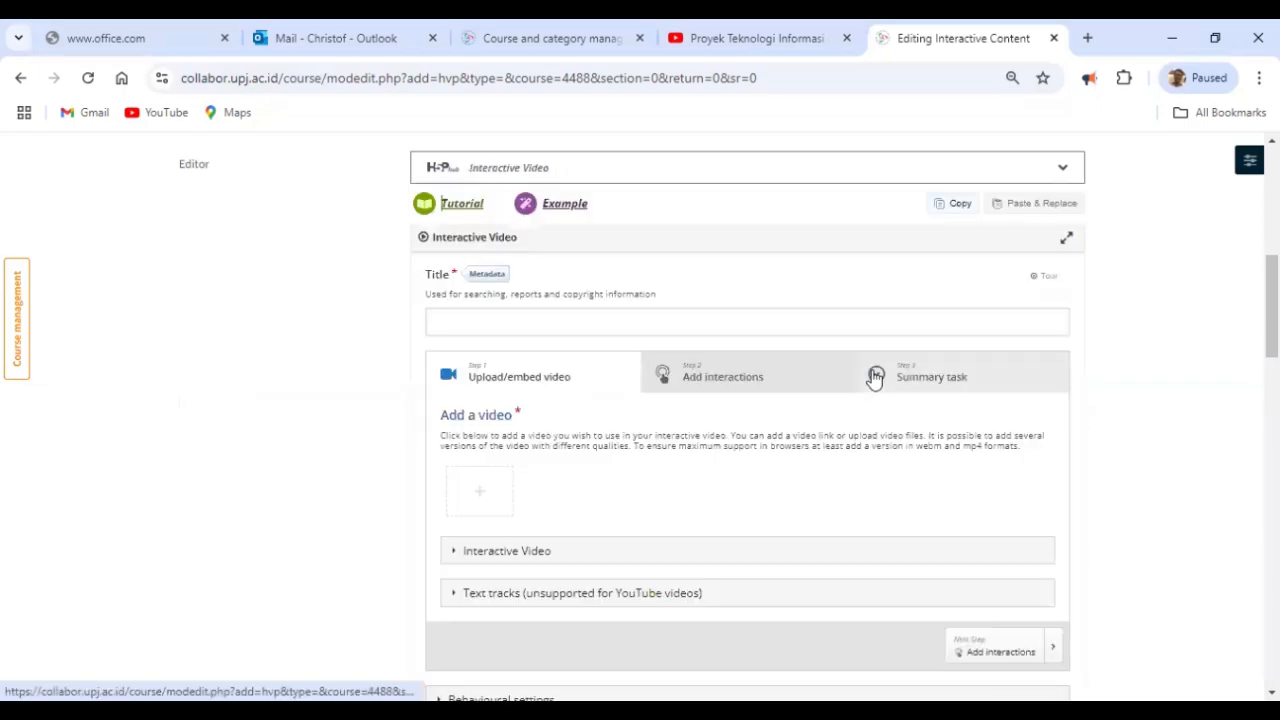
pyautogui.scroll(-3, 654, 523)
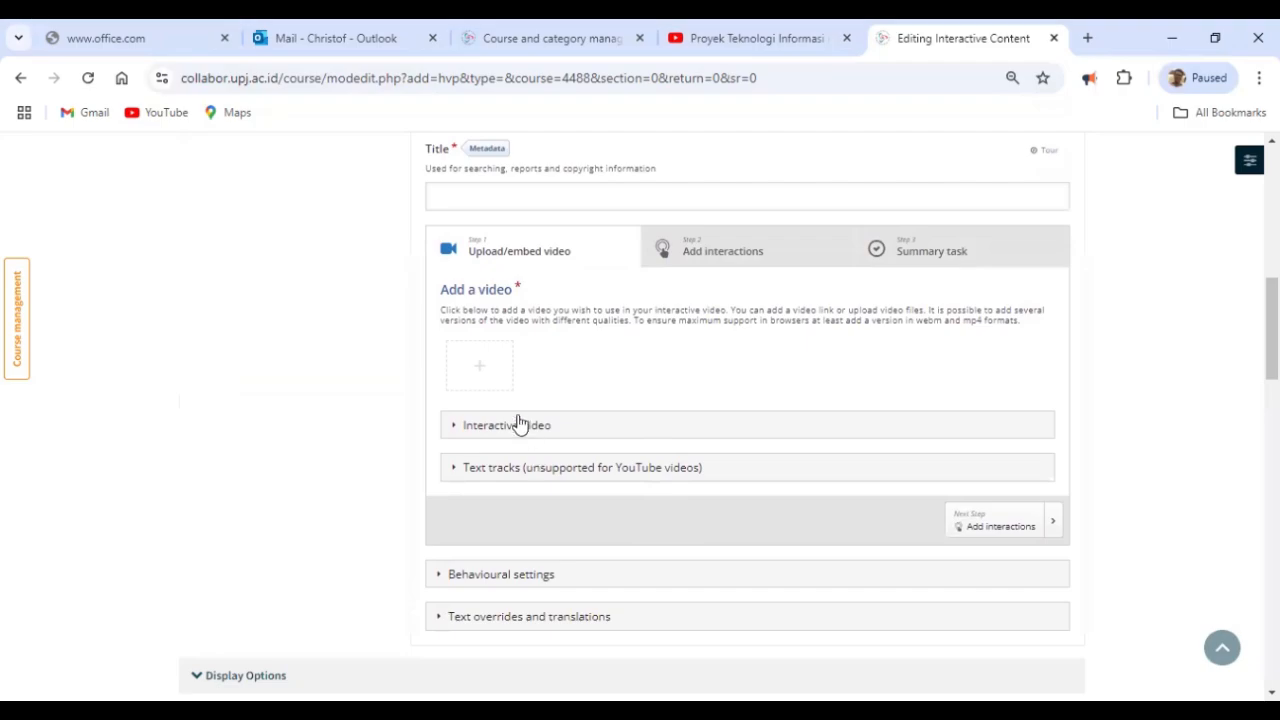
# - Copy the link of the YouTube video "Proyek Teknologi Informasi di Perusahaan - Bagian 2" and insert it as the interactive video's source
pyautogui.click(489, 380)
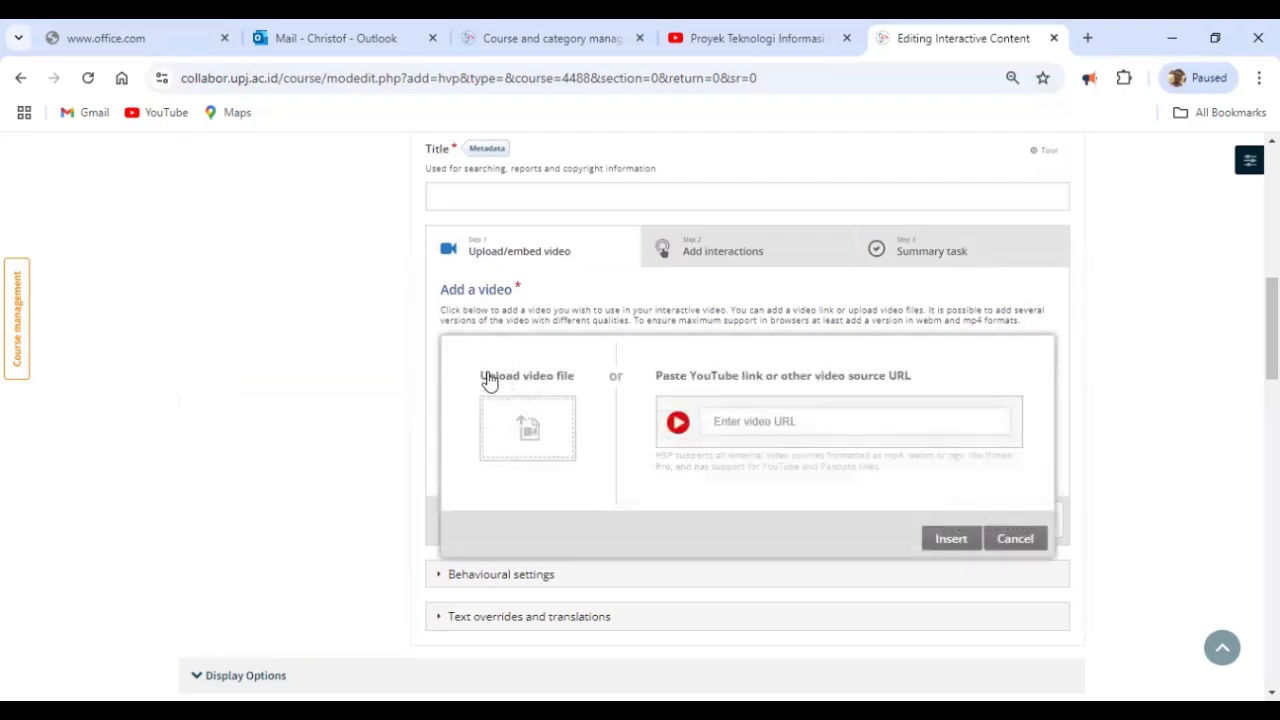
pyautogui.click(745, 38)
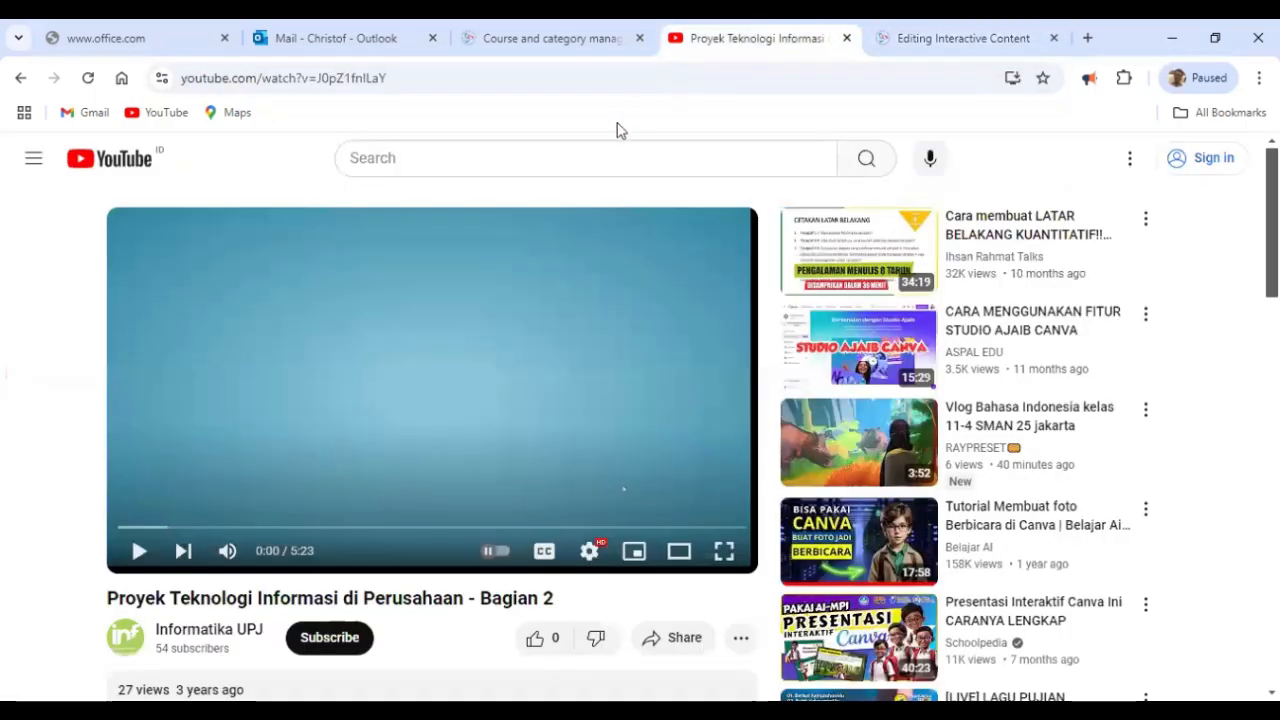
pyautogui.click(399, 78)
pyautogui.hotkey('ctrl', 'c')
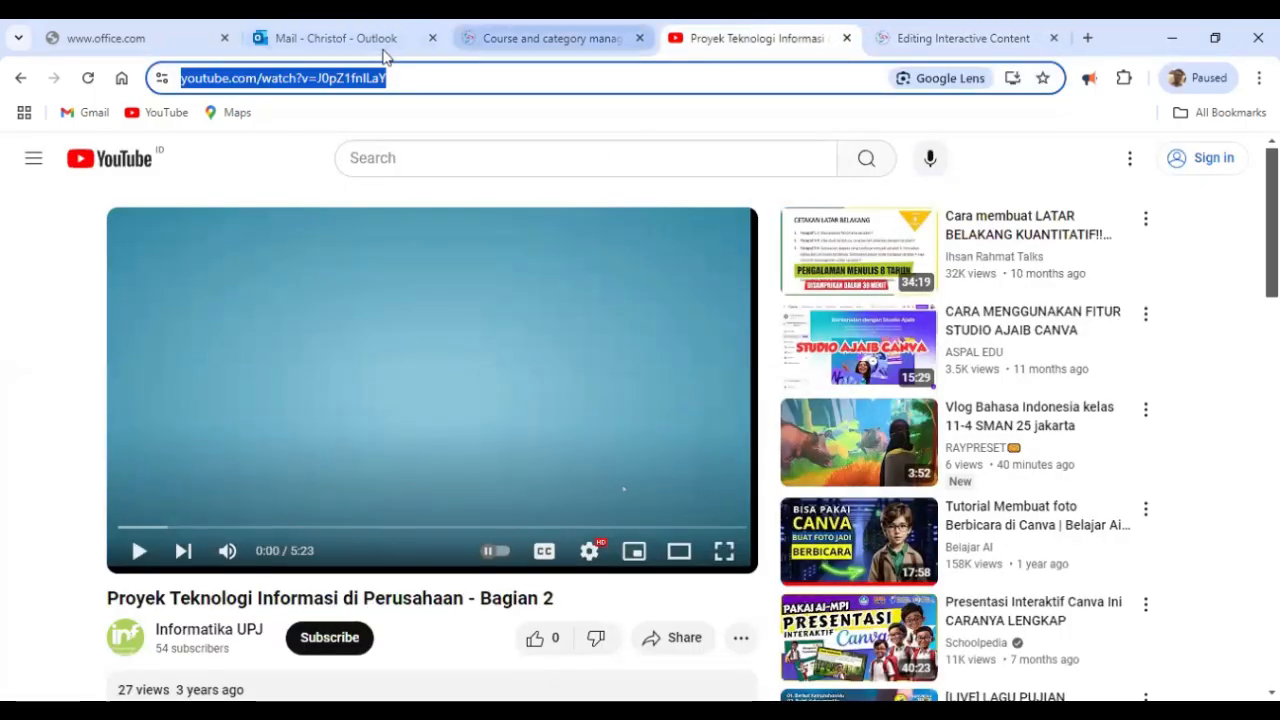
pyautogui.click(550, 38)
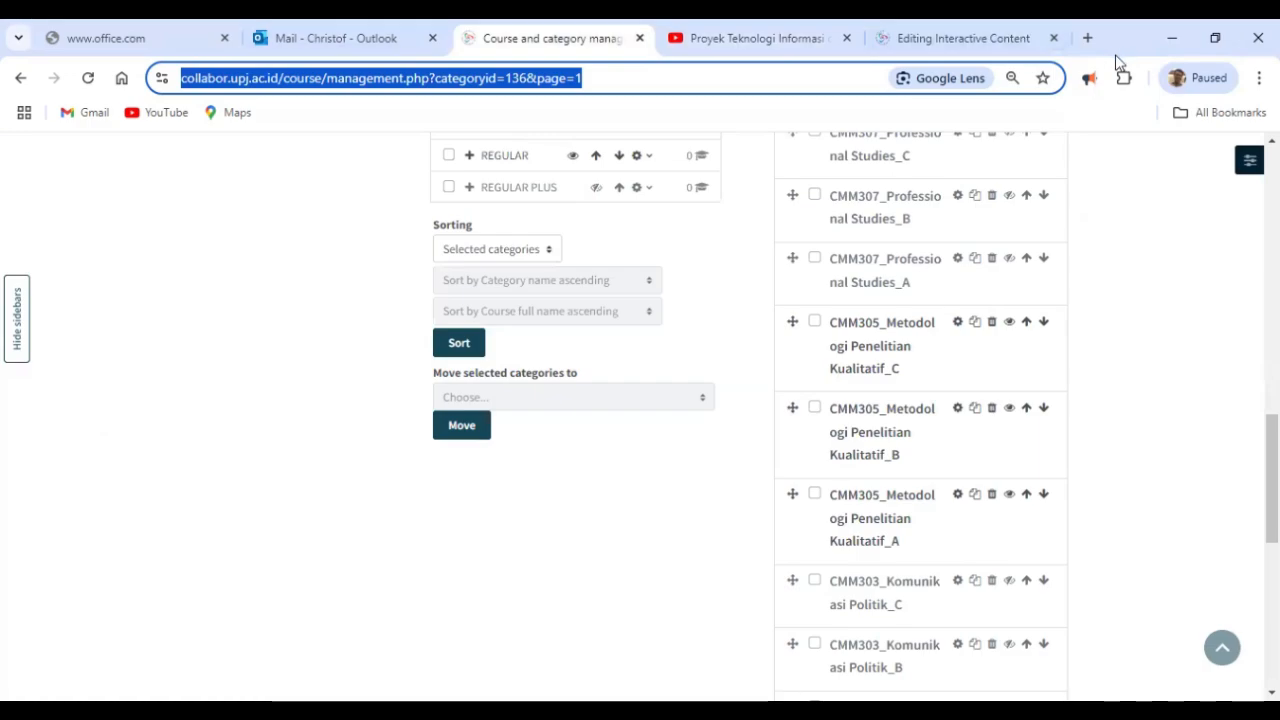
pyautogui.click(1114, 249)
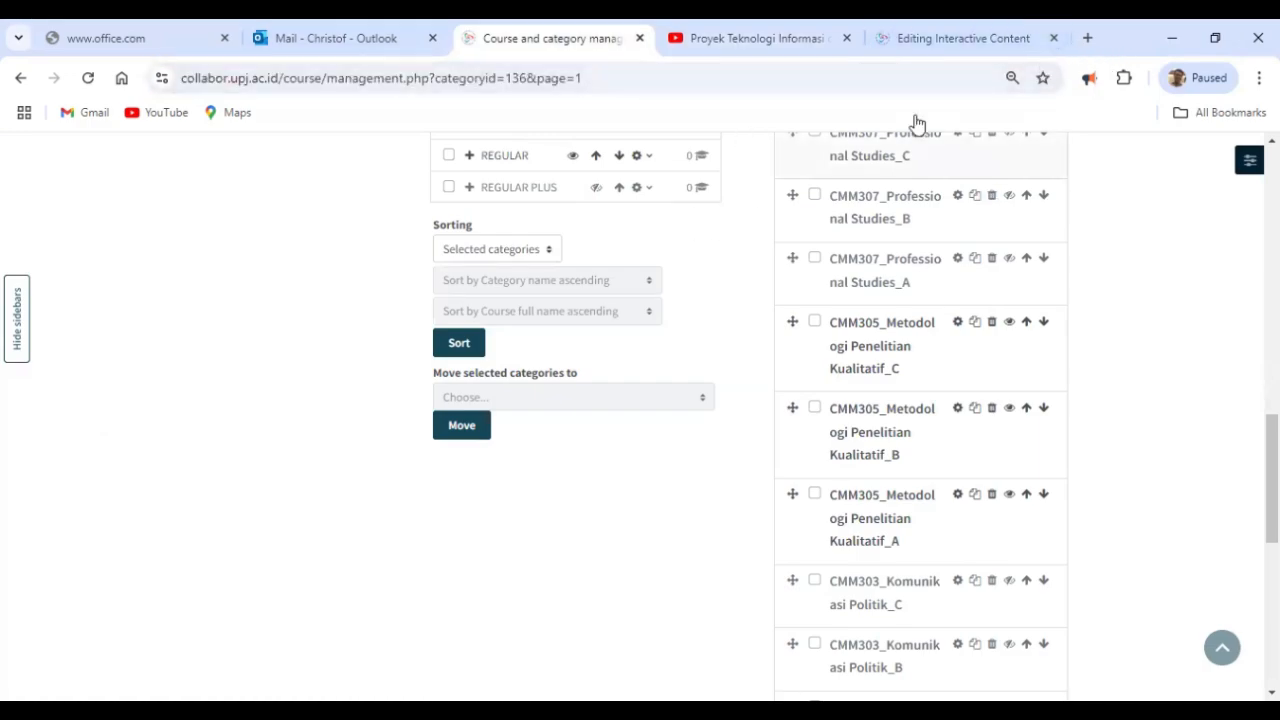
pyautogui.click(1038, 56)
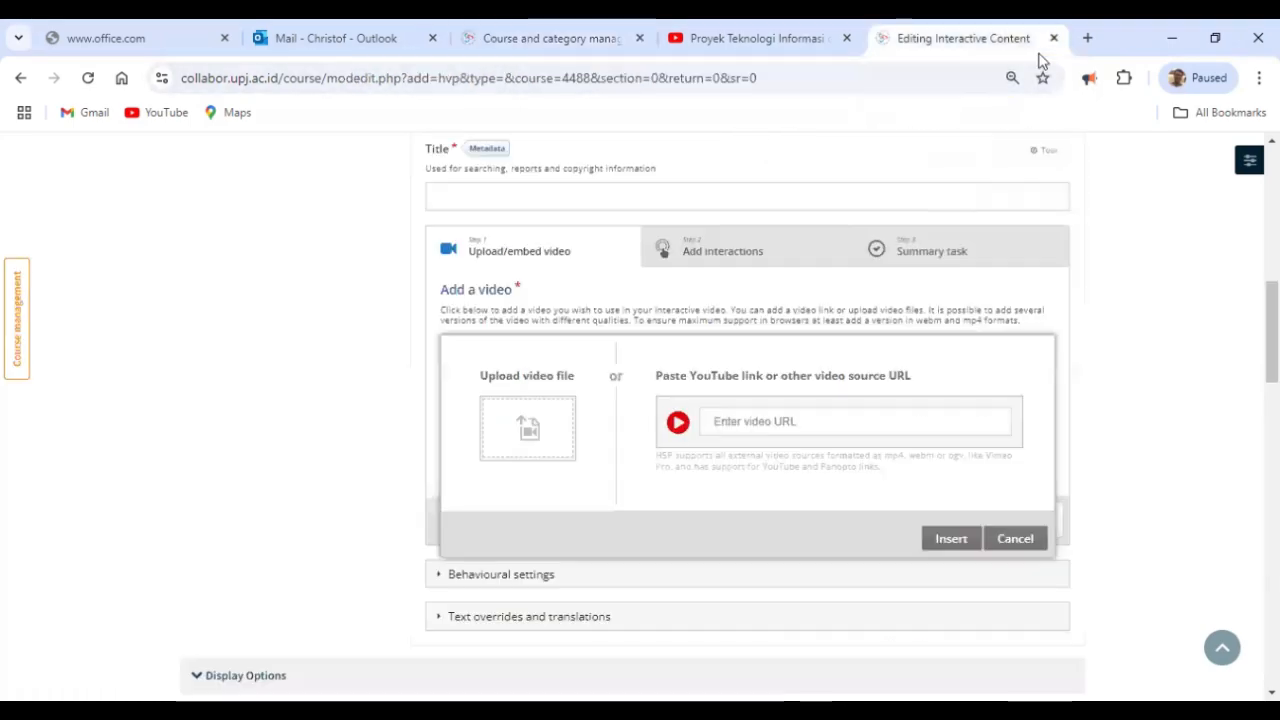
pyautogui.click(803, 429)
pyautogui.hotkey('ctrl', 'v')
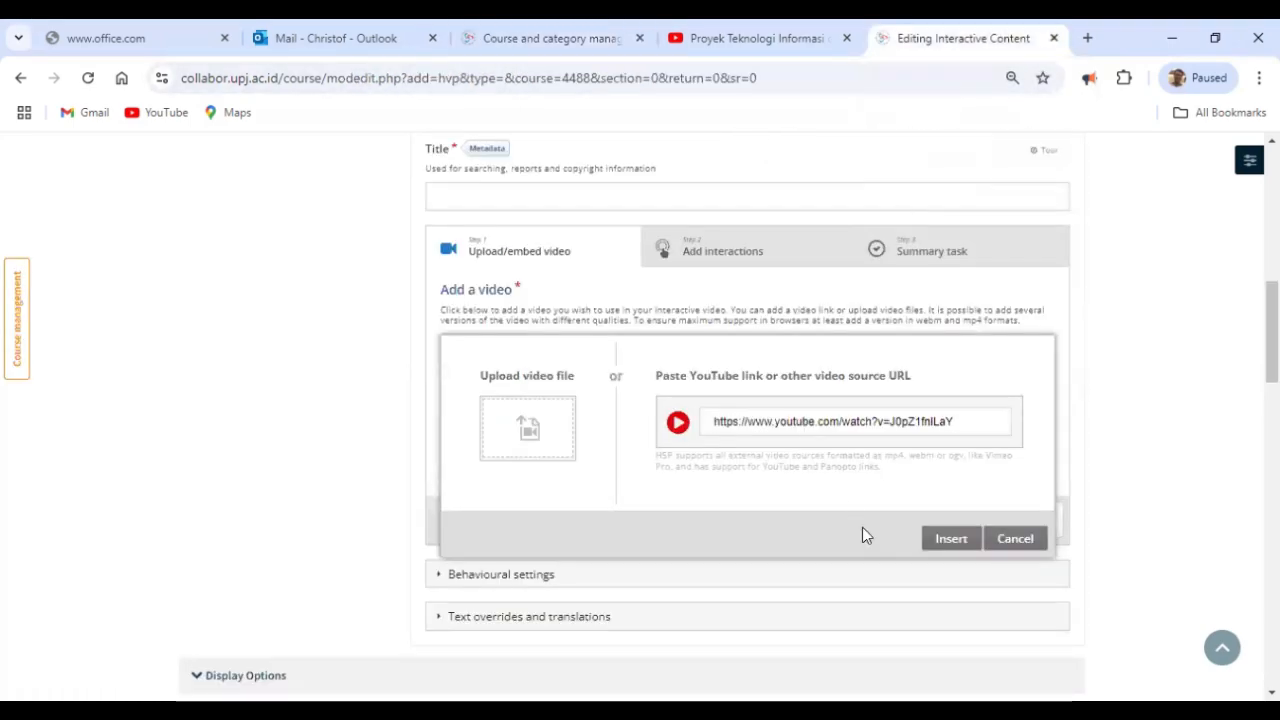
pyautogui.click(948, 540)
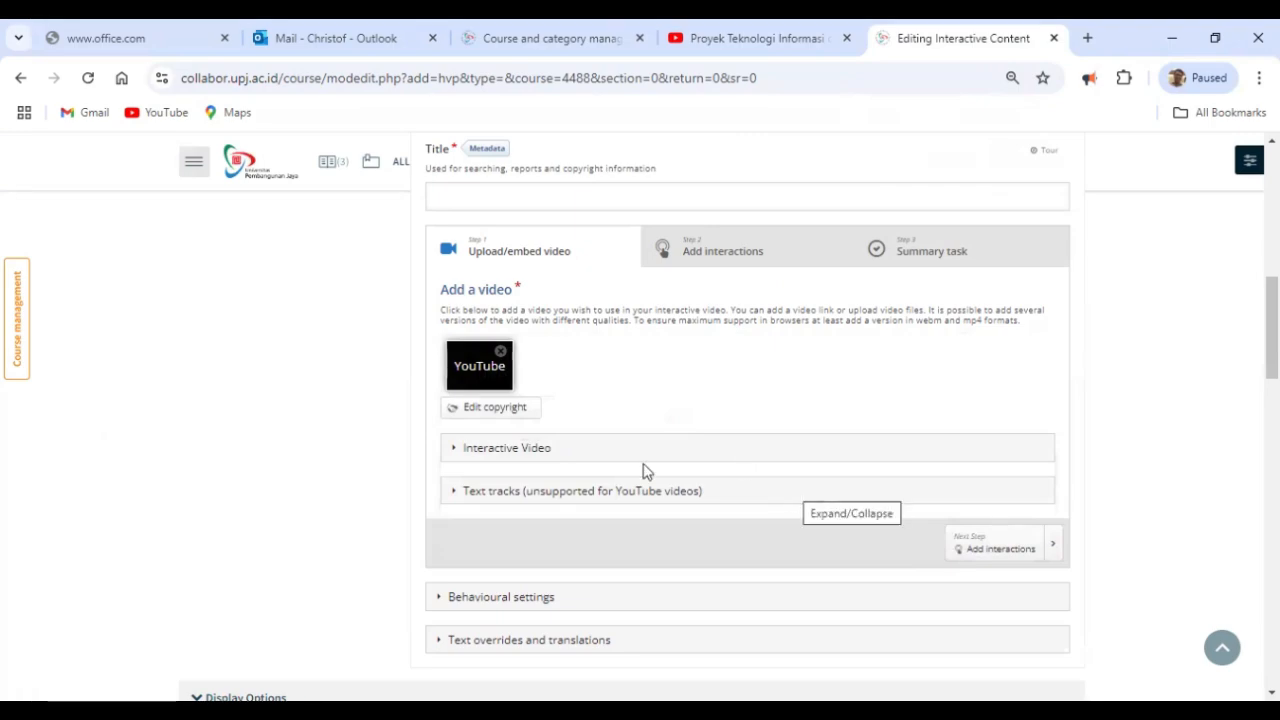
# - Enter "Tujuan manajemen proyek bagi seorang manajer" as the short description of the interactive video
pyautogui.click(450, 460)
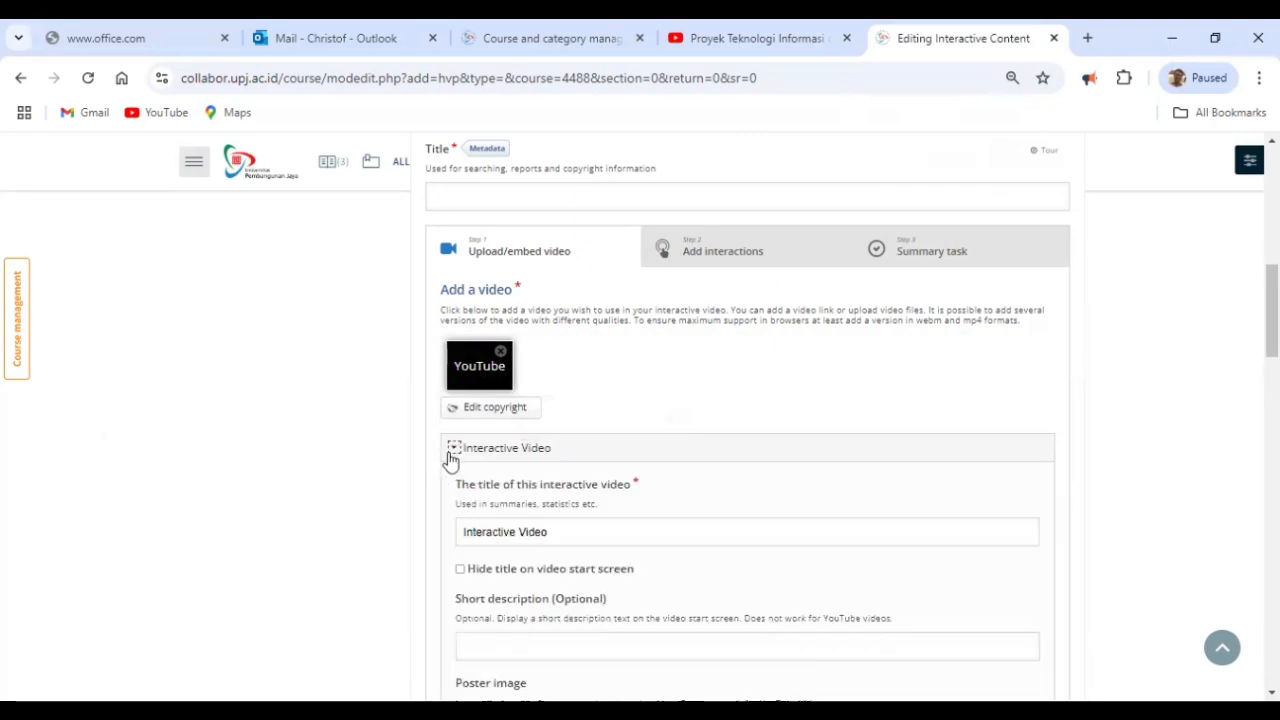
pyautogui.scroll(-2, 450, 460)
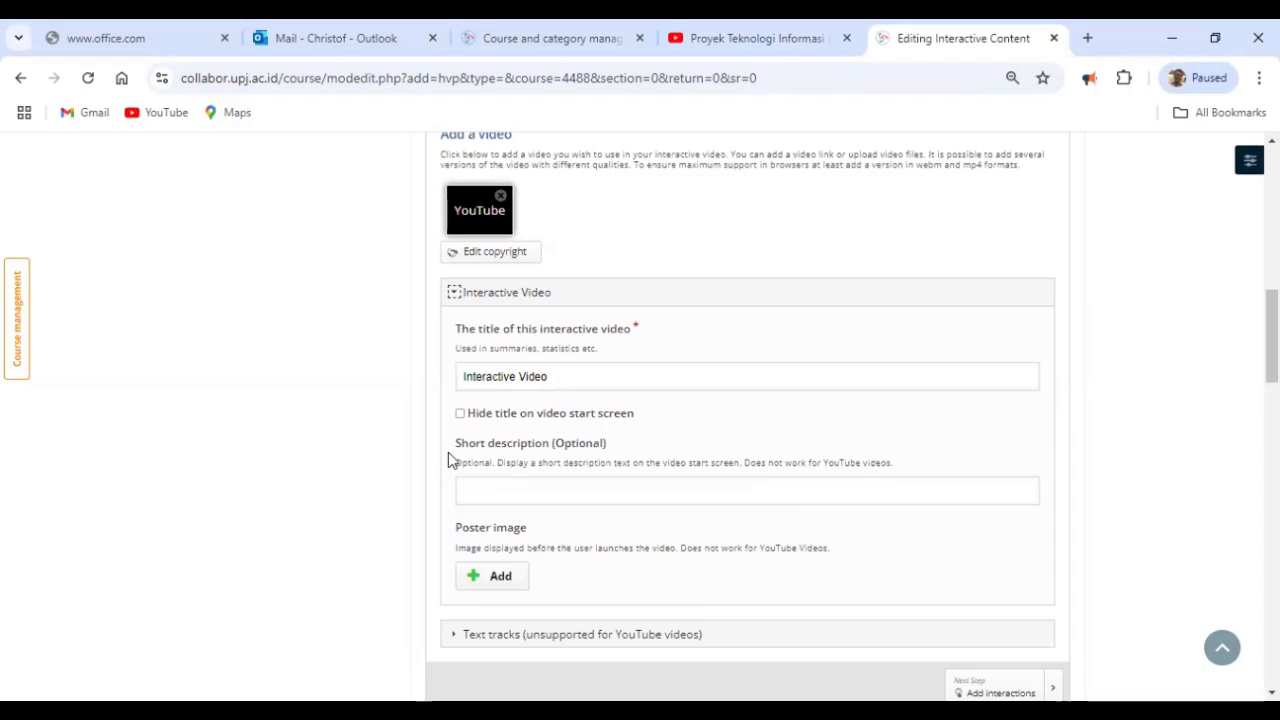
pyautogui.scroll(-2, 448, 460)
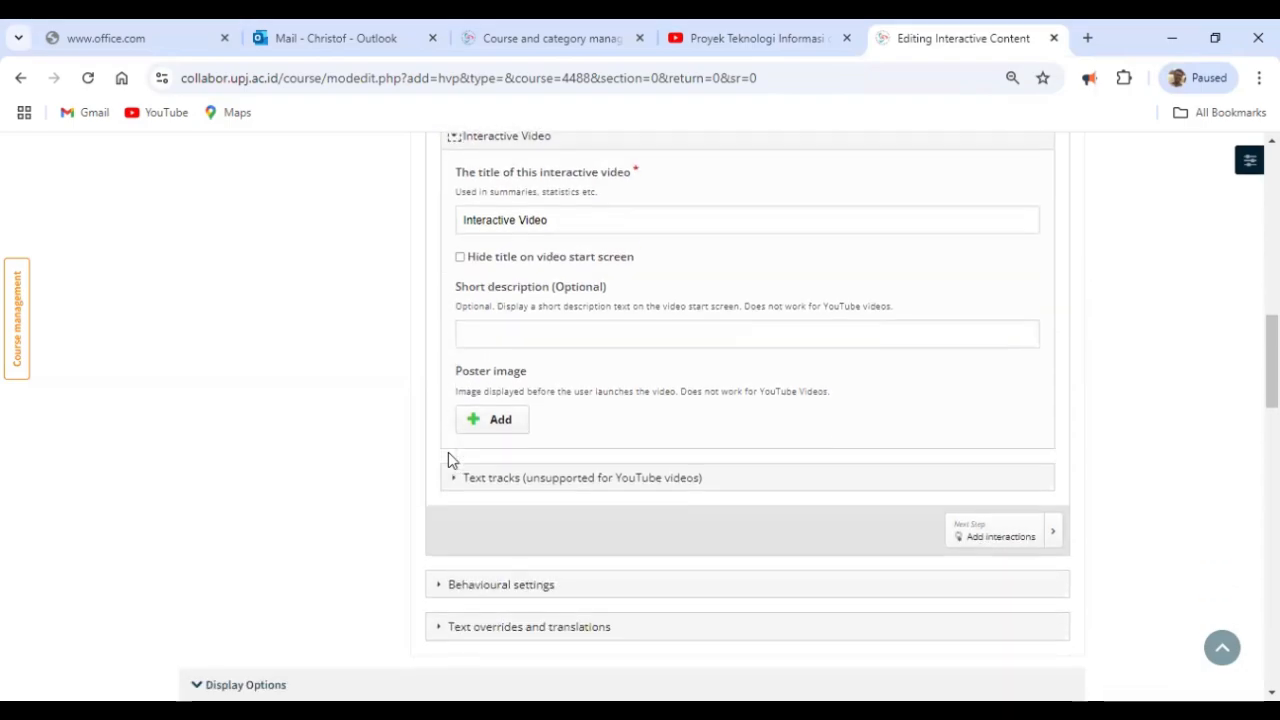
pyautogui.scroll(-1, 448, 460)
pyautogui.click(566, 210)
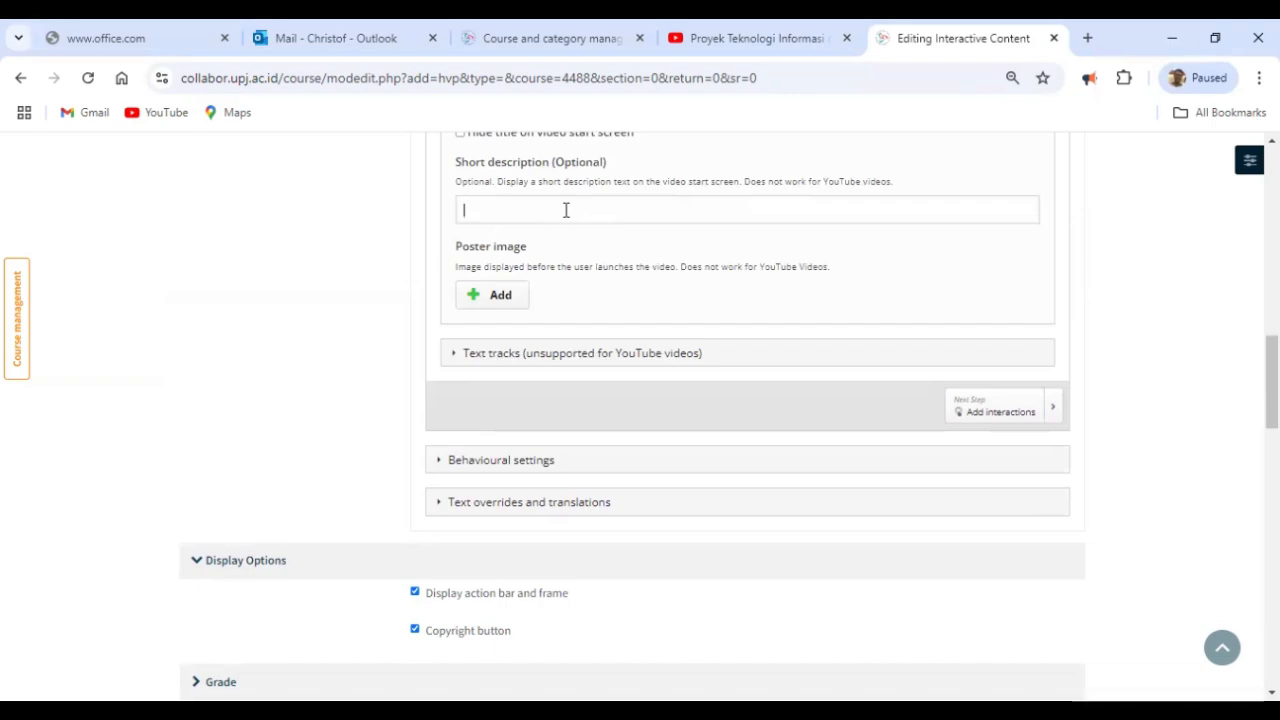
pyautogui.write('Tujuan manajemen pr')
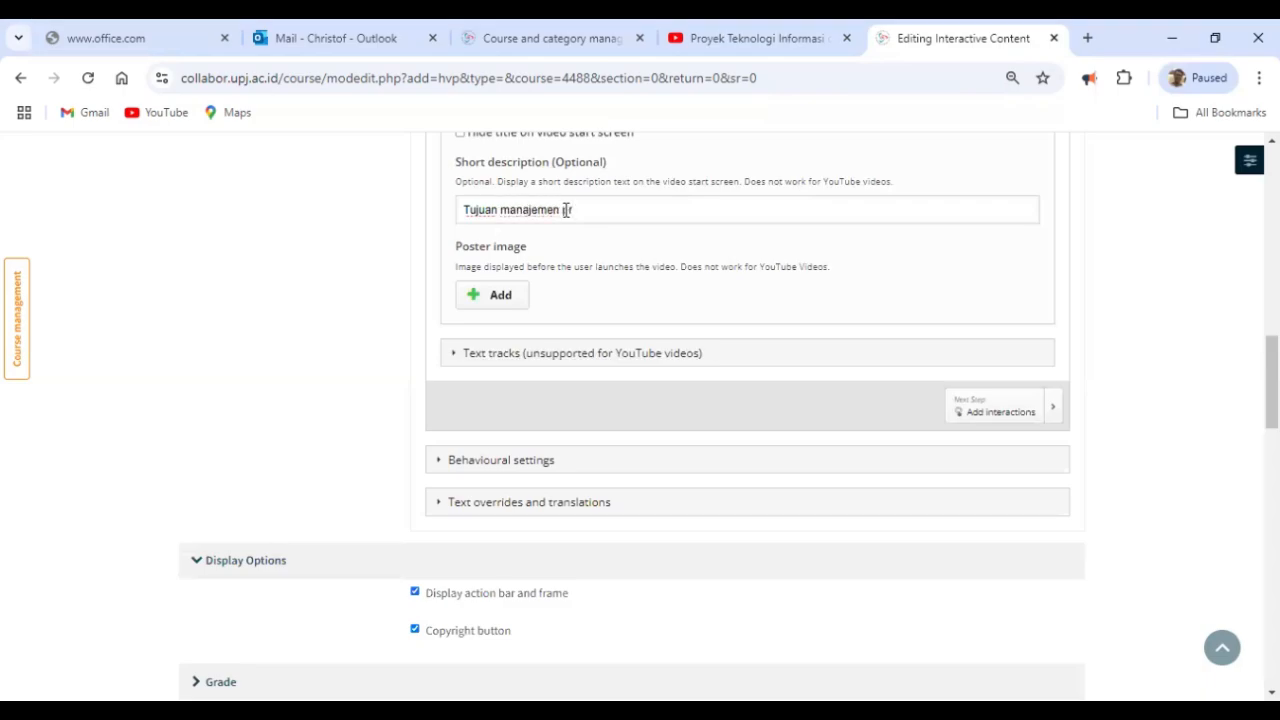
pyautogui.write('oyek')
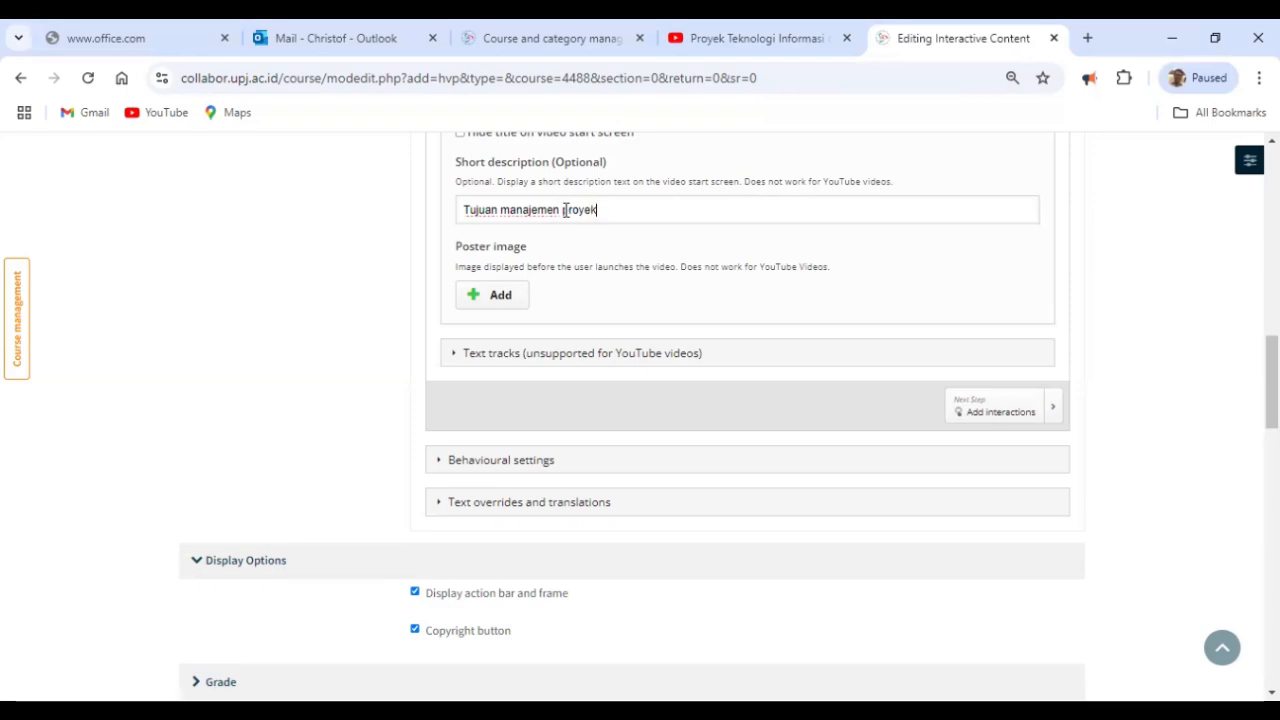
pyautogui.write(' m')
pyautogui.press('BackSpace')
pyautogui.write('bagi')
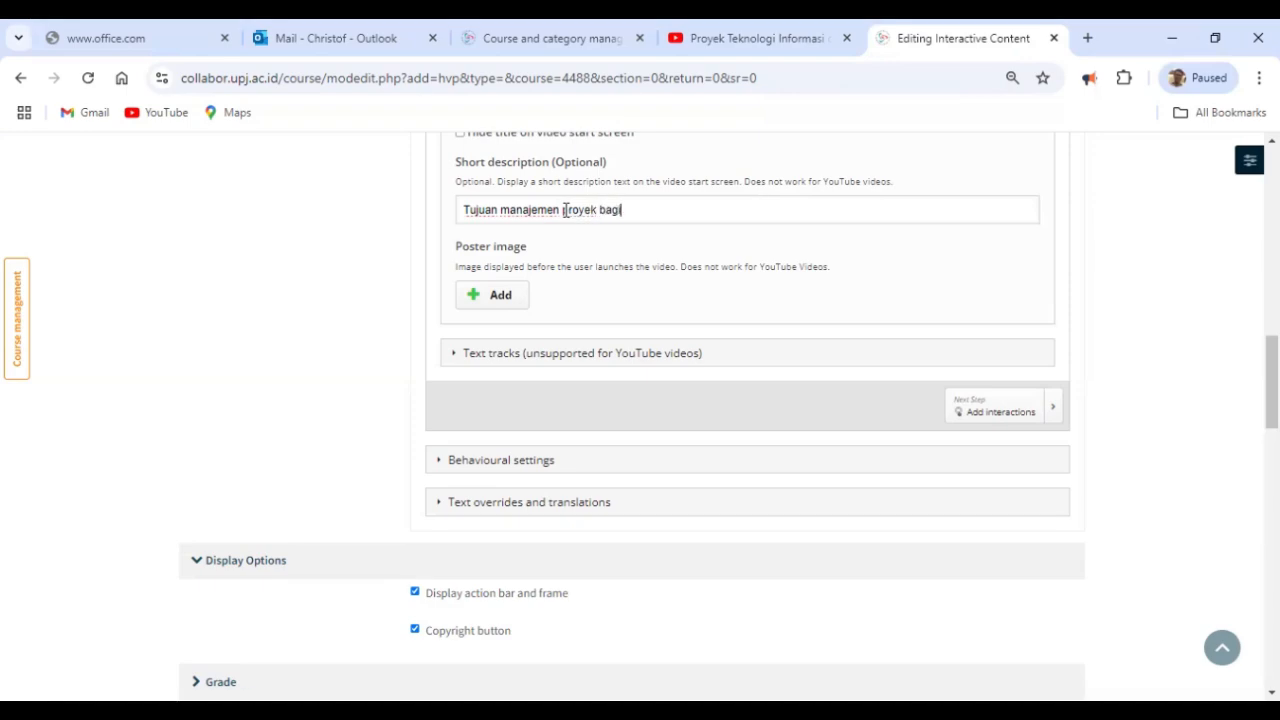
pyautogui.write(' seorang manajer')
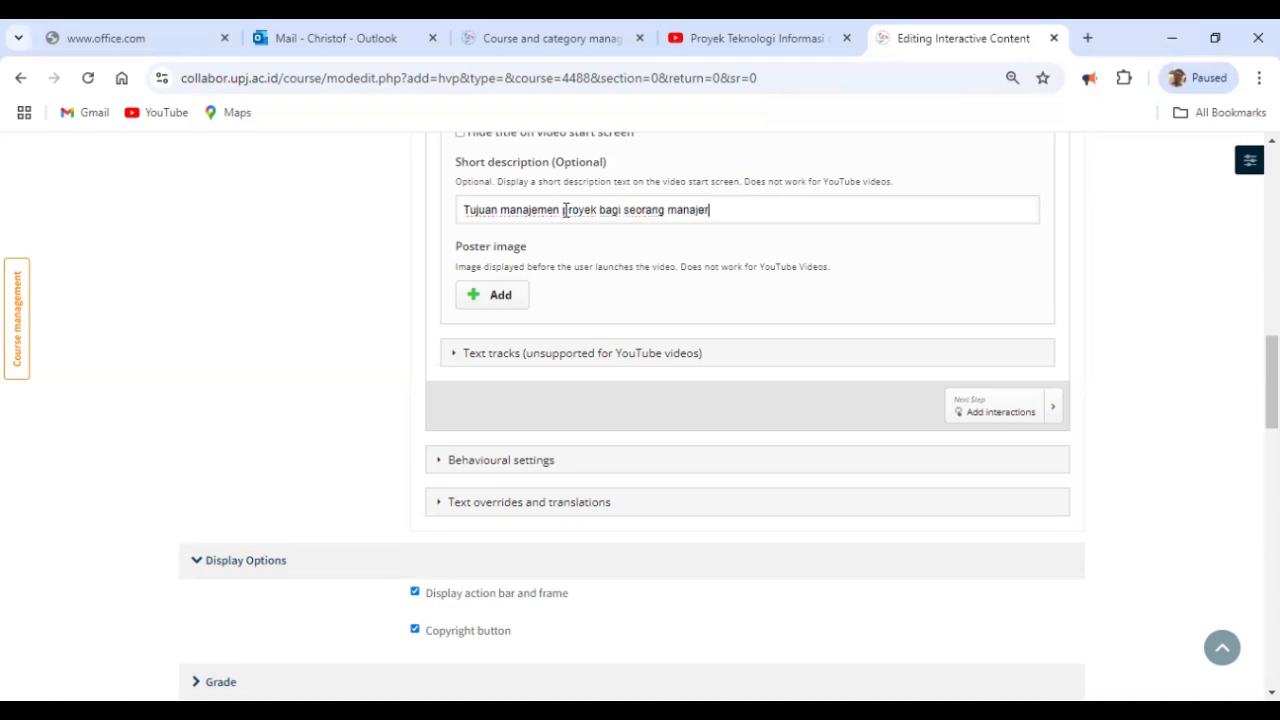
# - Enable looping of the video in the behavioural settings
pyautogui.scroll(-1, 500, 400)
pyautogui.click(441, 428)
pyautogui.scroll(-3, 437, 426)
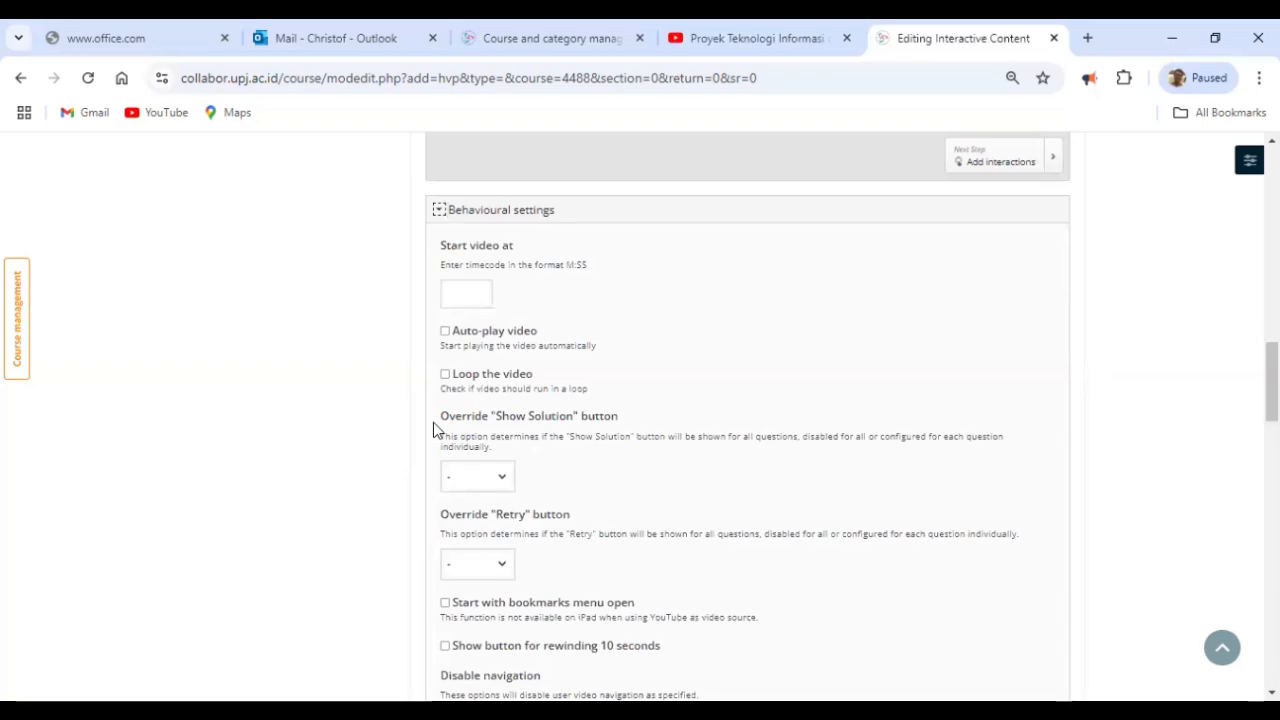
pyautogui.click(445, 374)
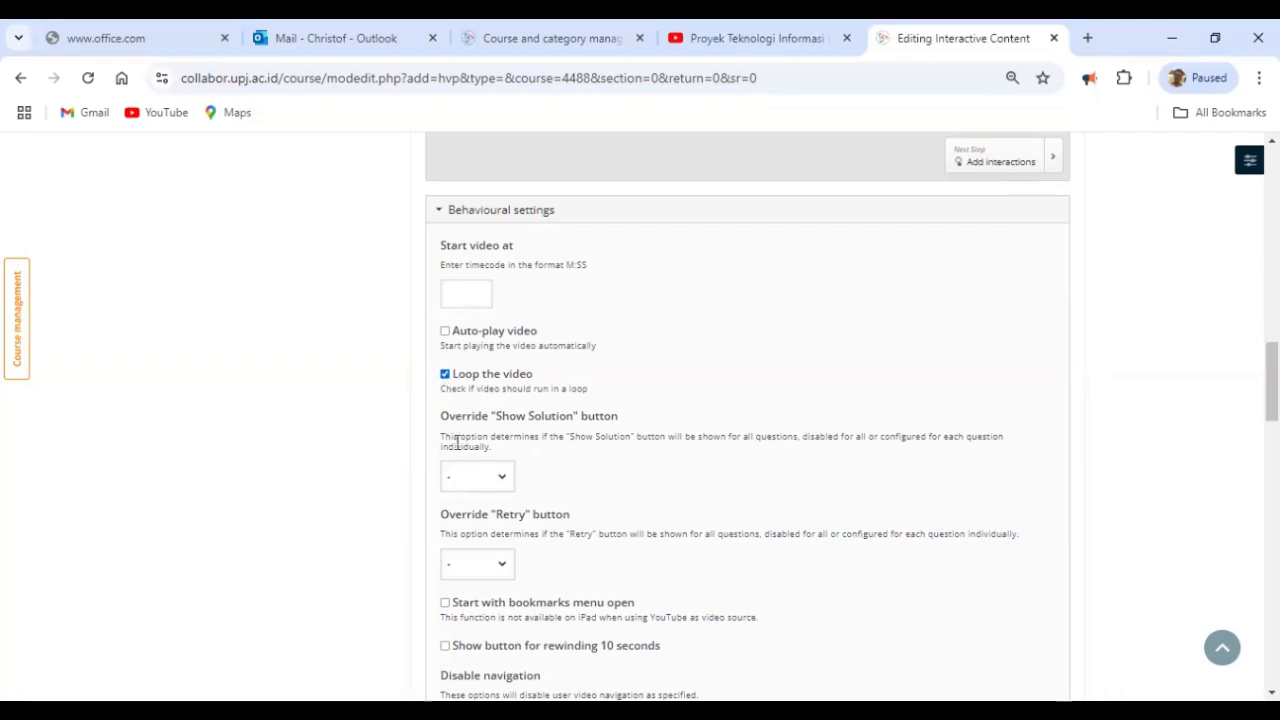
# - Set the overrides for both the "Show Solution" and "Retry" buttons to Disabled
pyautogui.click(503, 482)
pyautogui.click(503, 482)
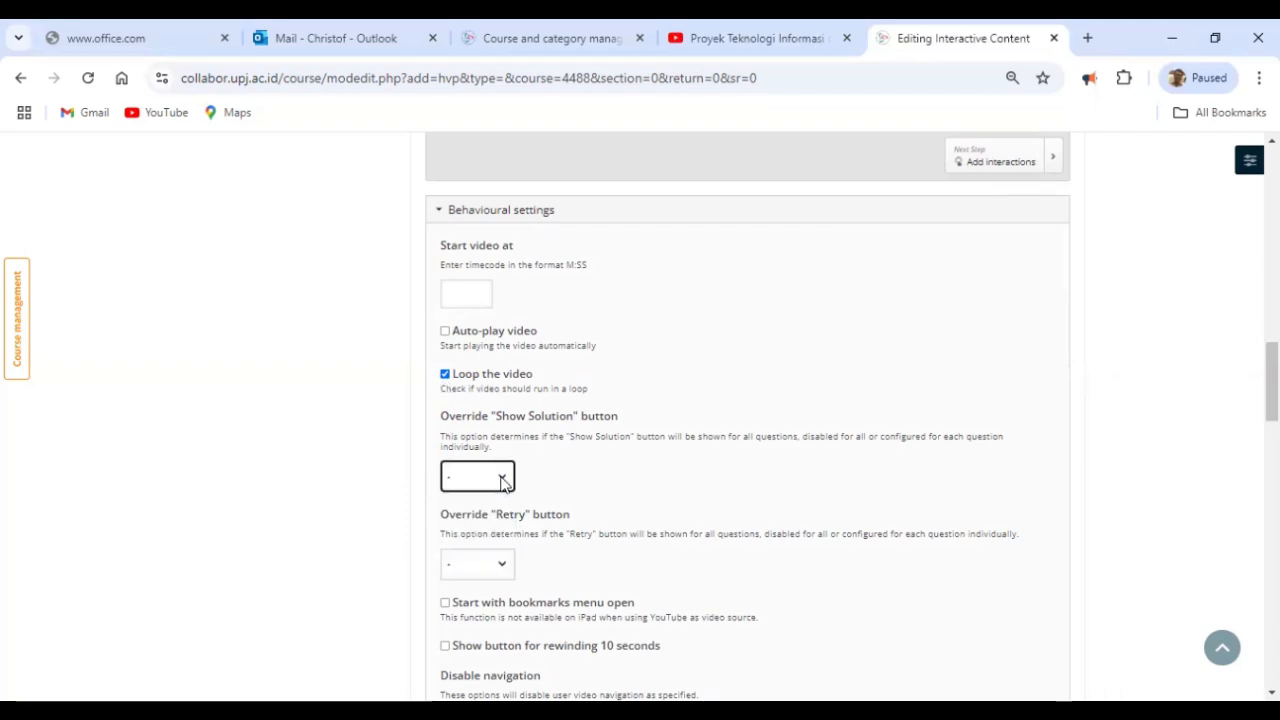
pyautogui.click(505, 484)
pyautogui.click(500, 553)
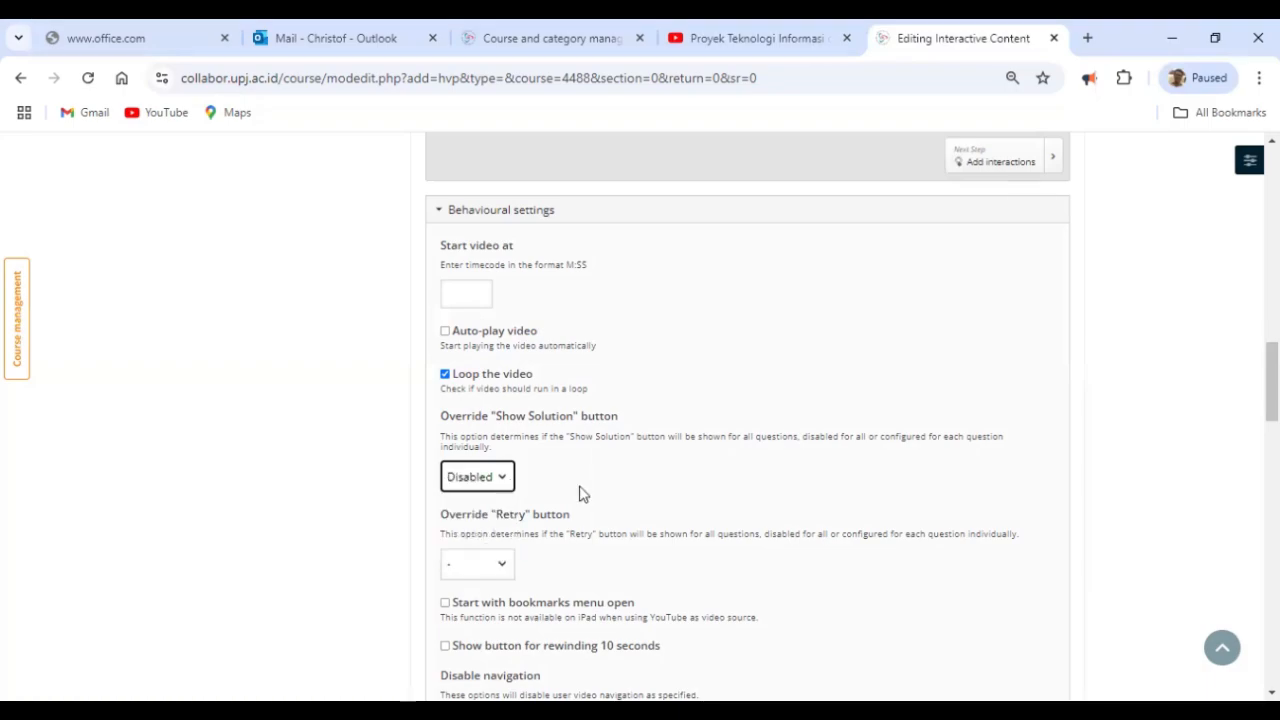
pyautogui.scroll(-2, 584, 494)
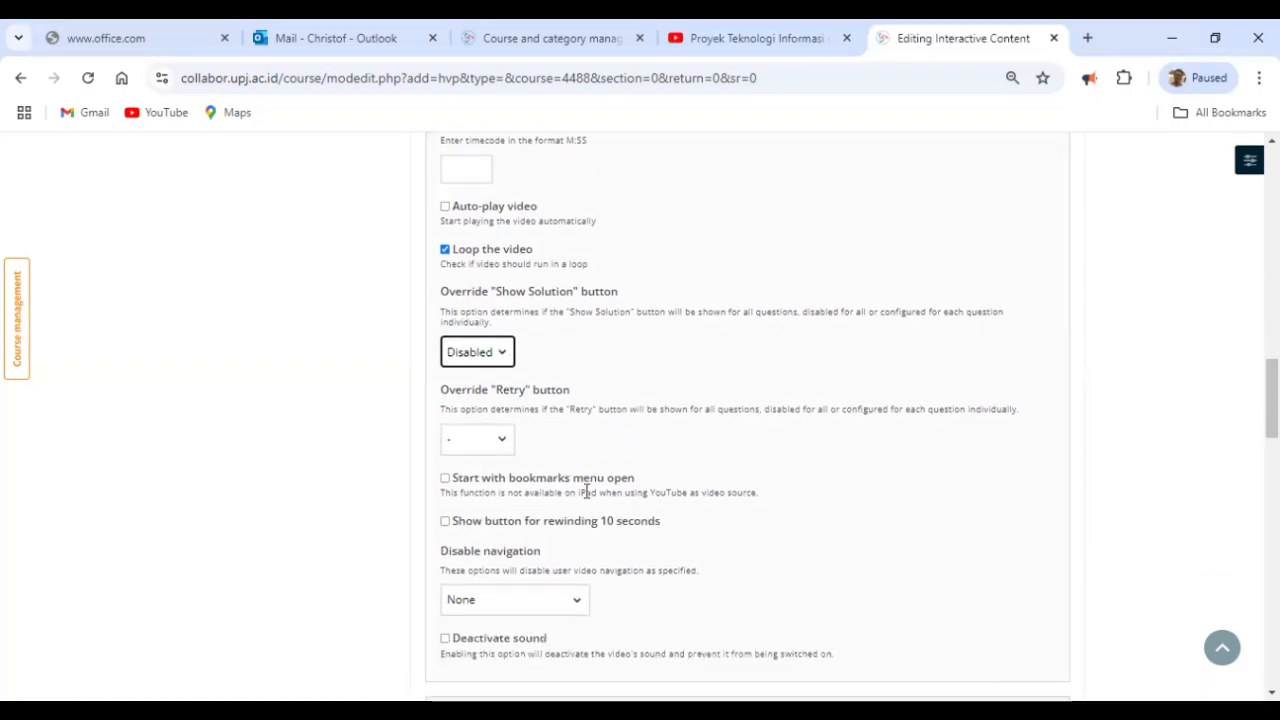
pyautogui.click(505, 447)
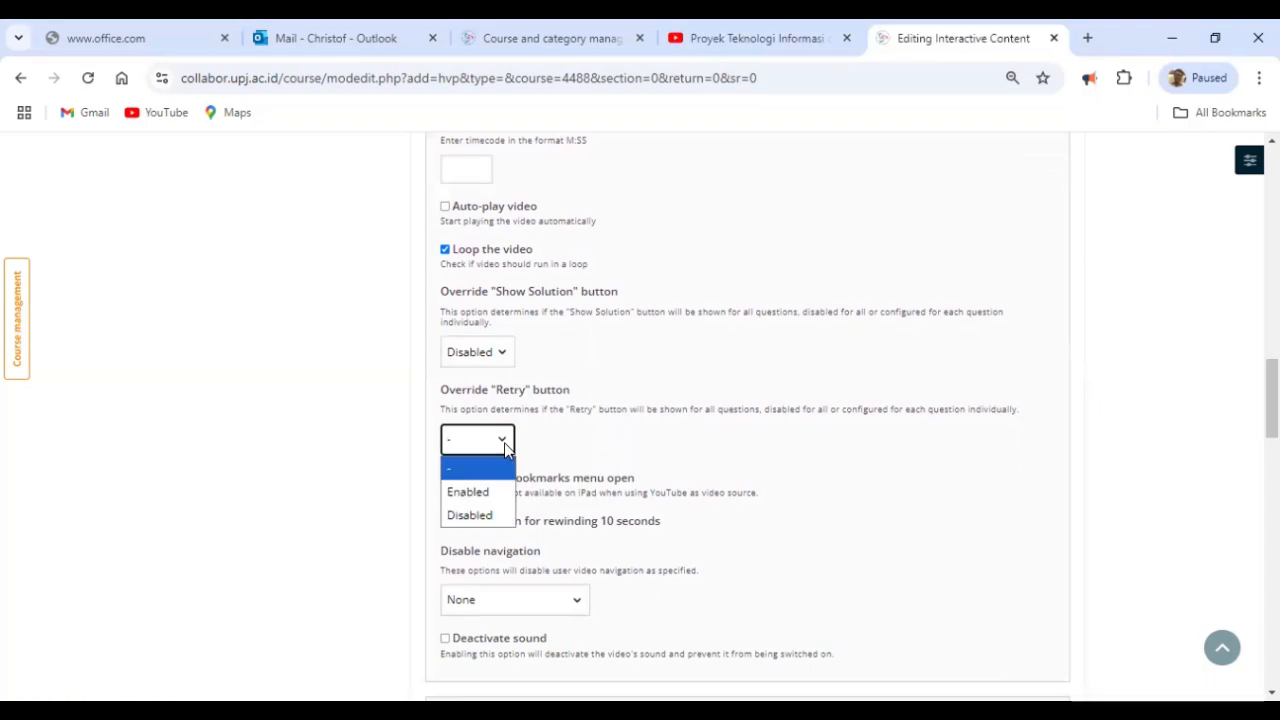
pyautogui.click(484, 522)
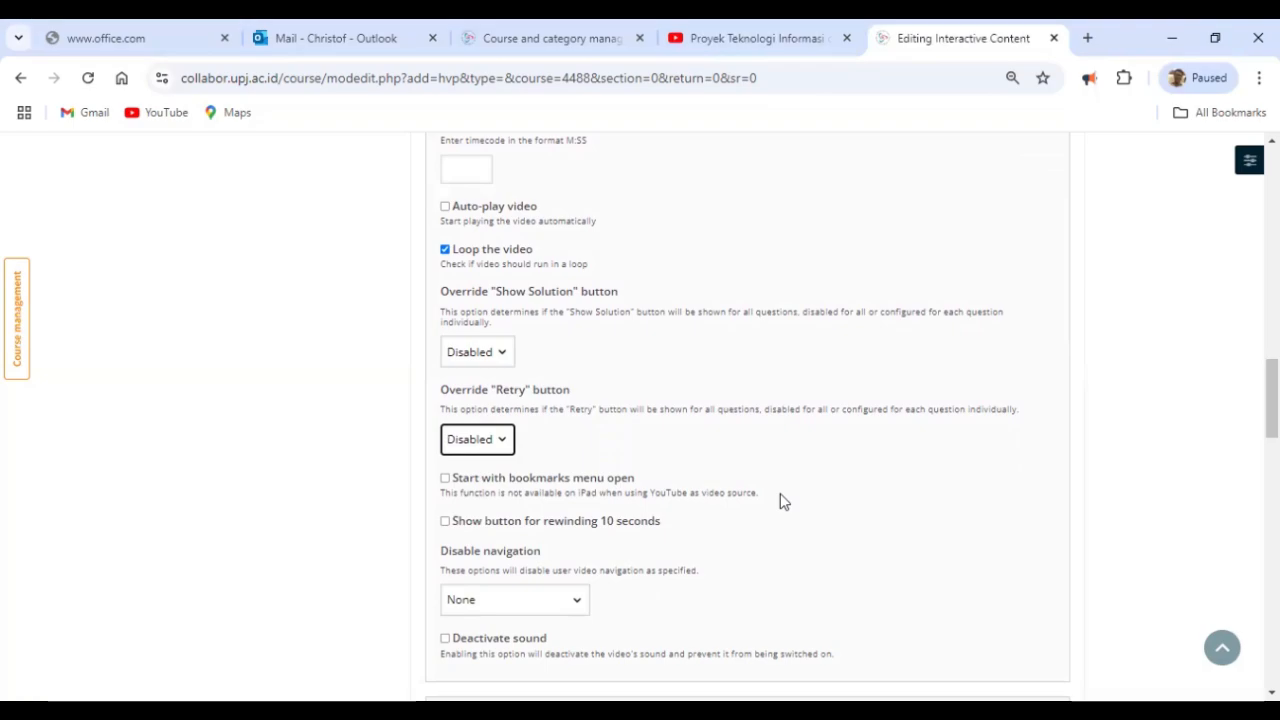
# - Set the activity's grade to pass to 70.00 and its maximum grade to 100
pyautogui.scroll(-1, 781, 495)
pyautogui.scroll(-2, 780, 500)
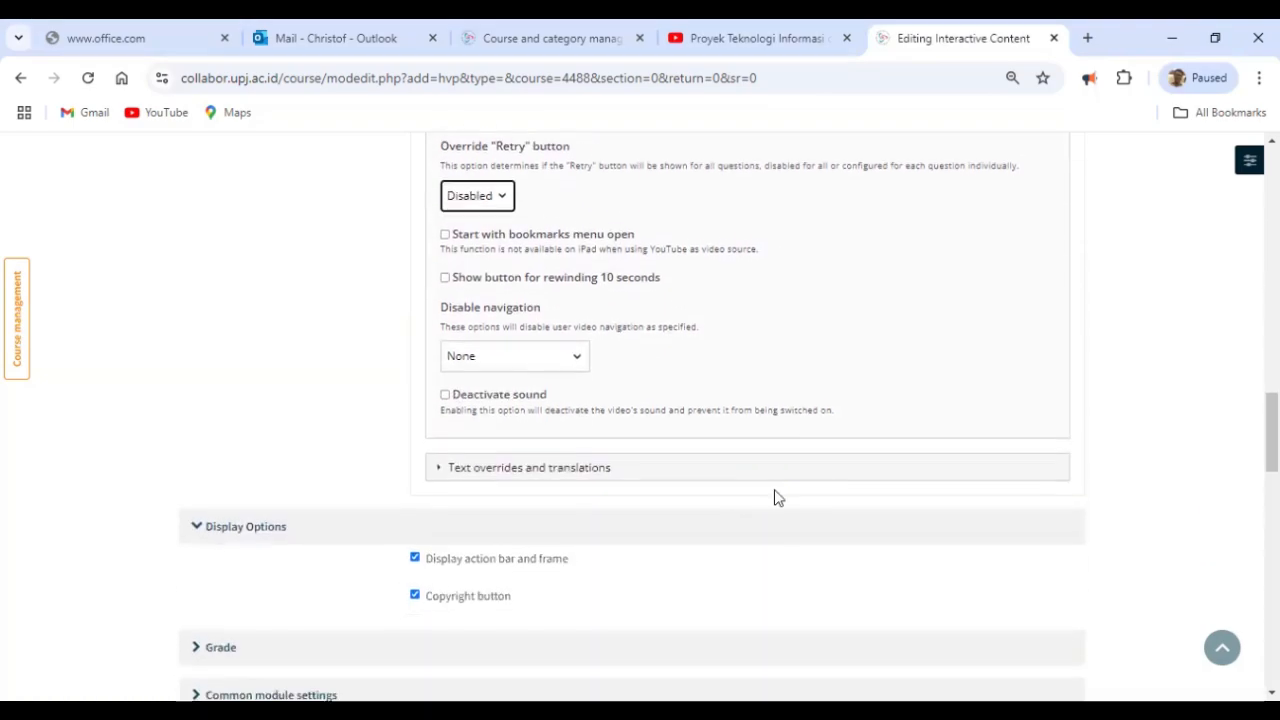
pyautogui.click(443, 461)
pyautogui.click(445, 462)
pyautogui.scroll(-2, 445, 462)
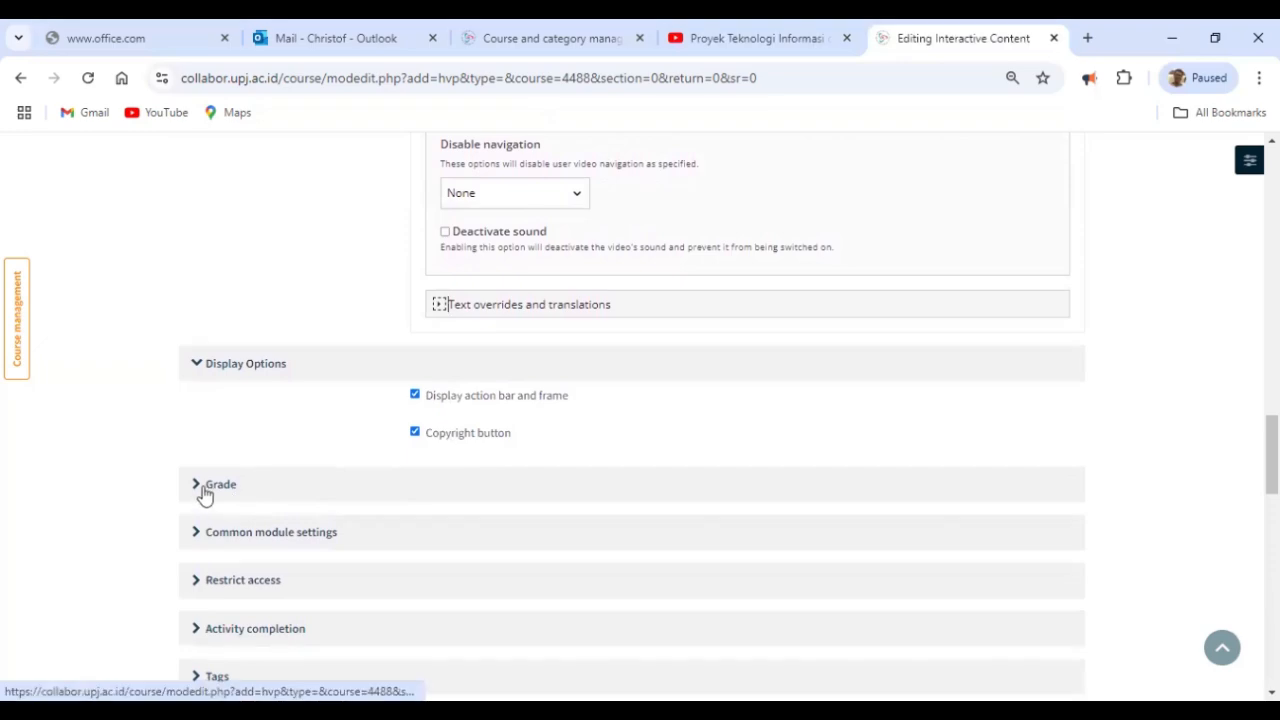
pyautogui.click(210, 484)
pyautogui.scroll(-1, 640, 508)
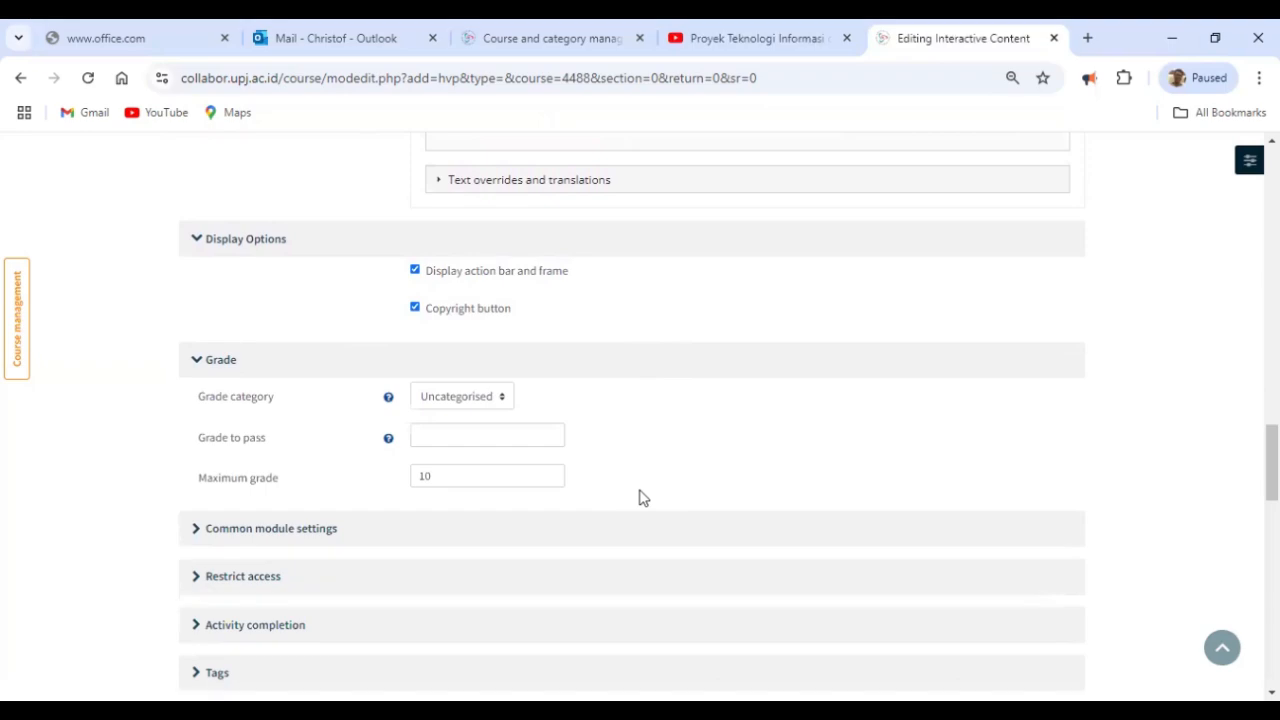
pyautogui.click(521, 440)
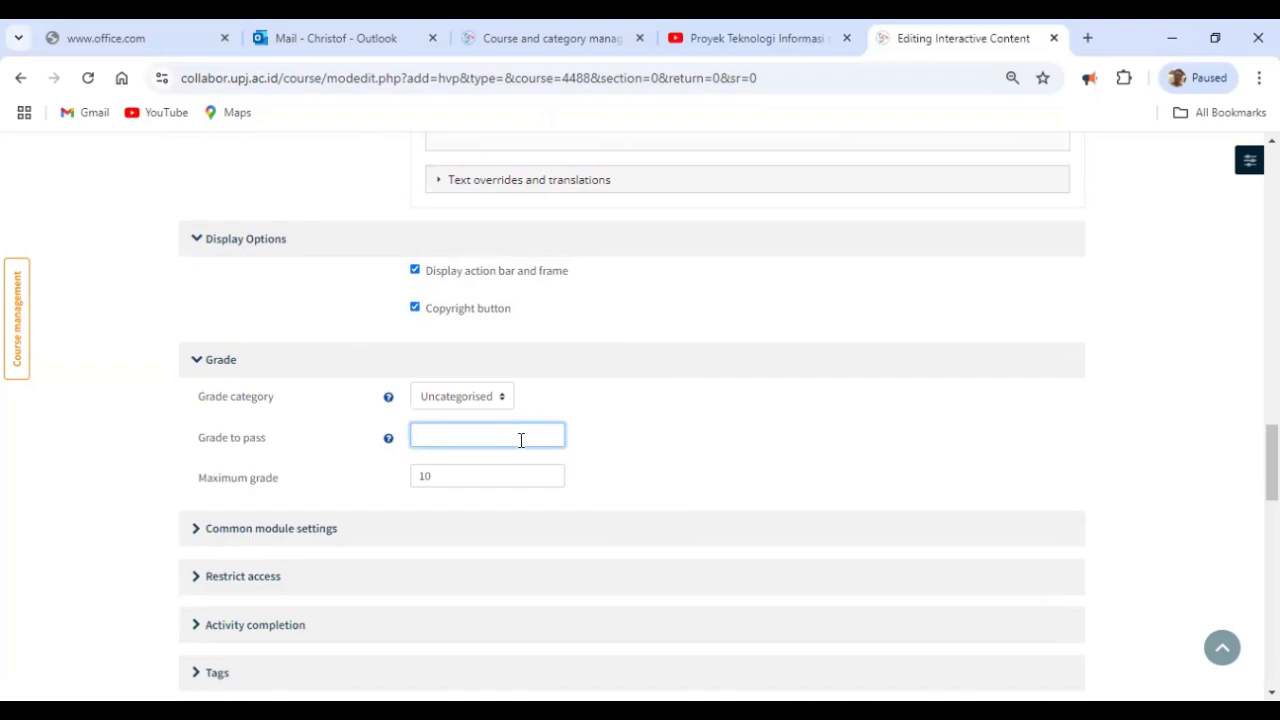
pyautogui.write('70.00')
pyautogui.click(496, 466)
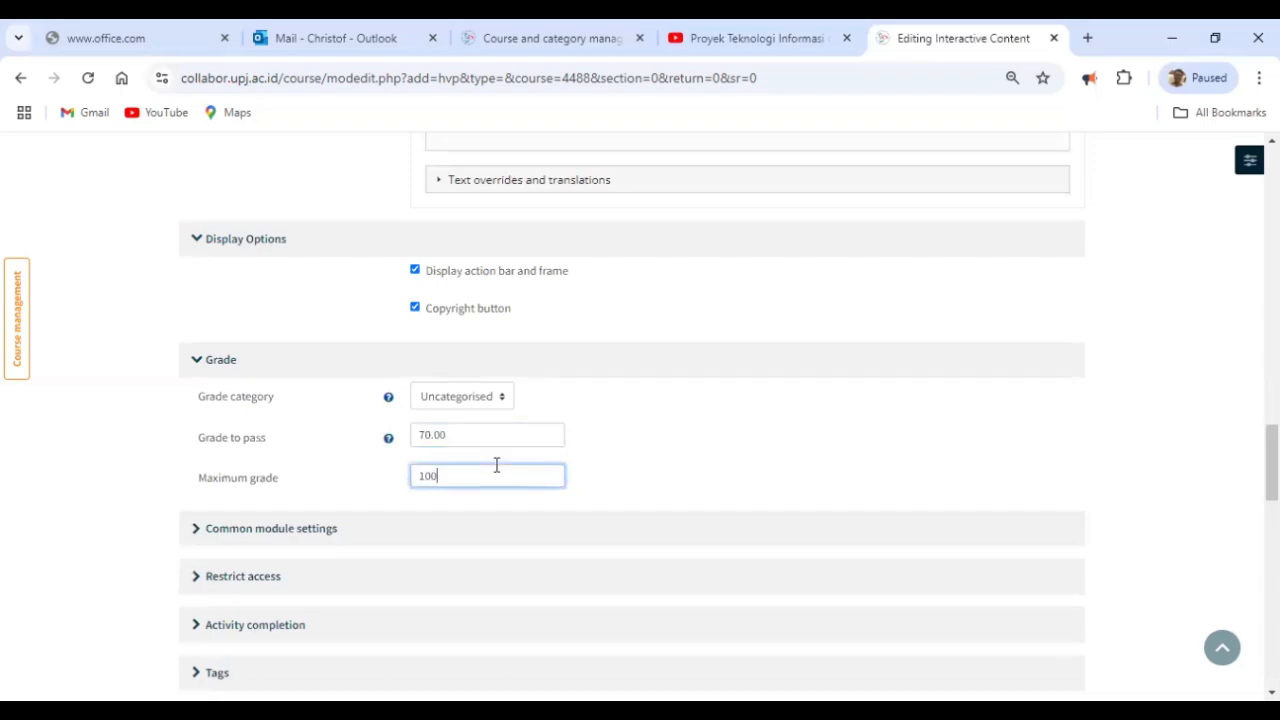
# - Go to the Add interactions stage and pause the video at about 1:42
pyautogui.scroll(-3, 496, 466)
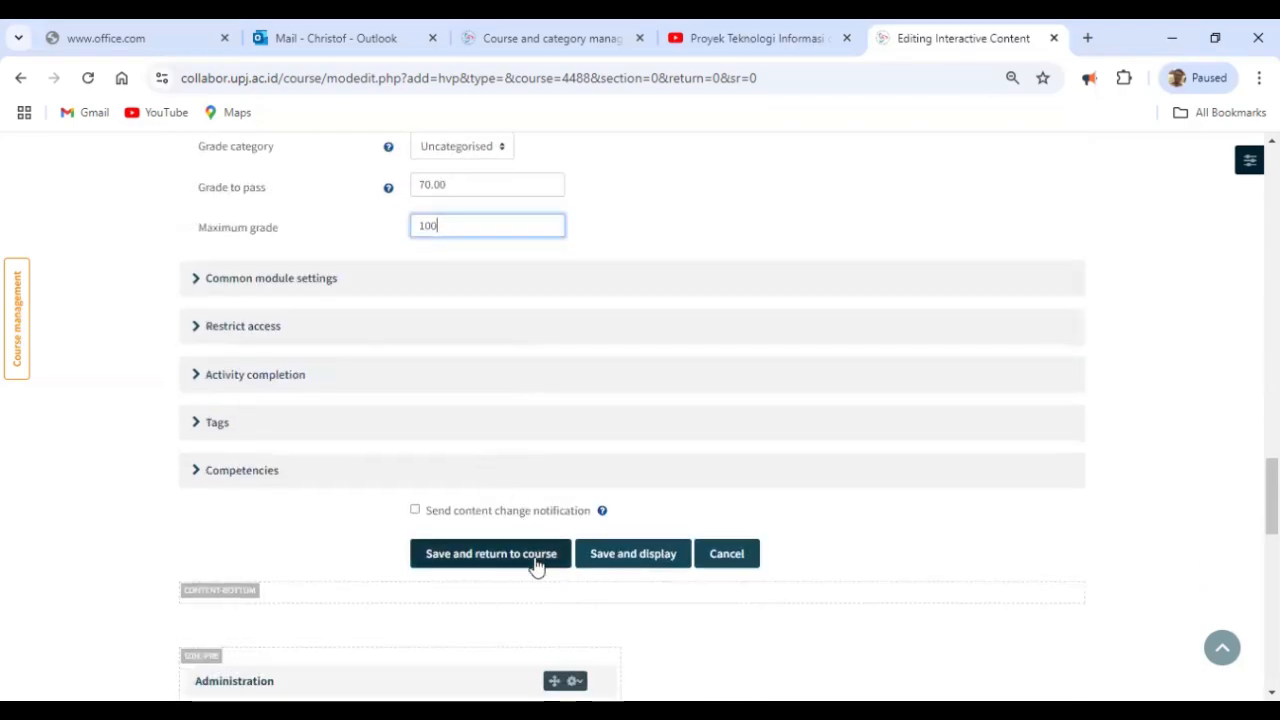
pyautogui.scroll(12, 537, 566)
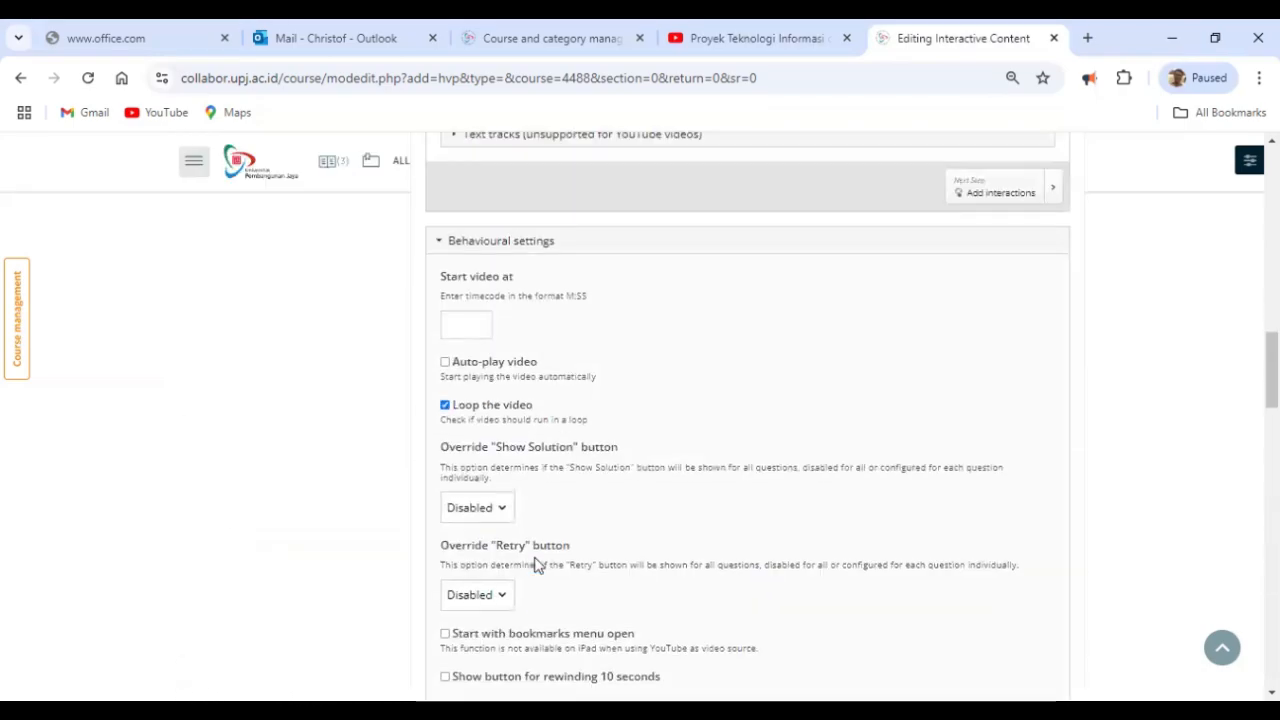
pyautogui.scroll(10, 752, 388)
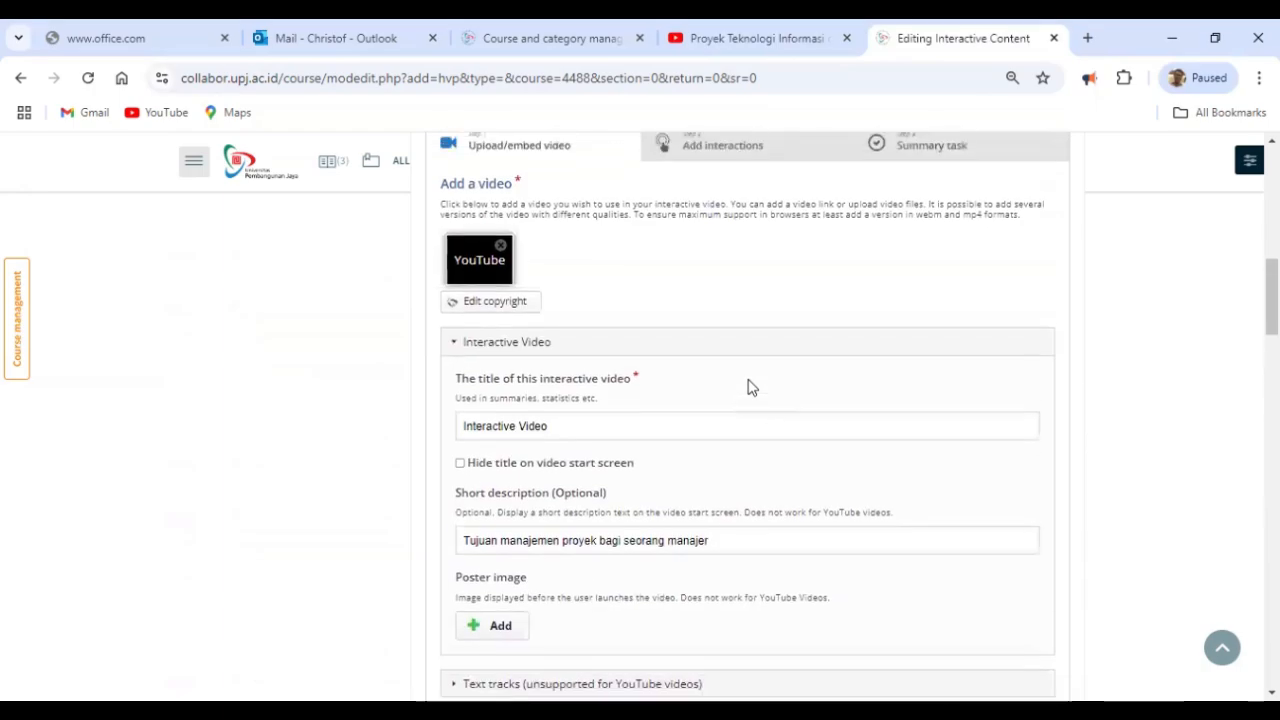
pyautogui.scroll(-20, 752, 388)
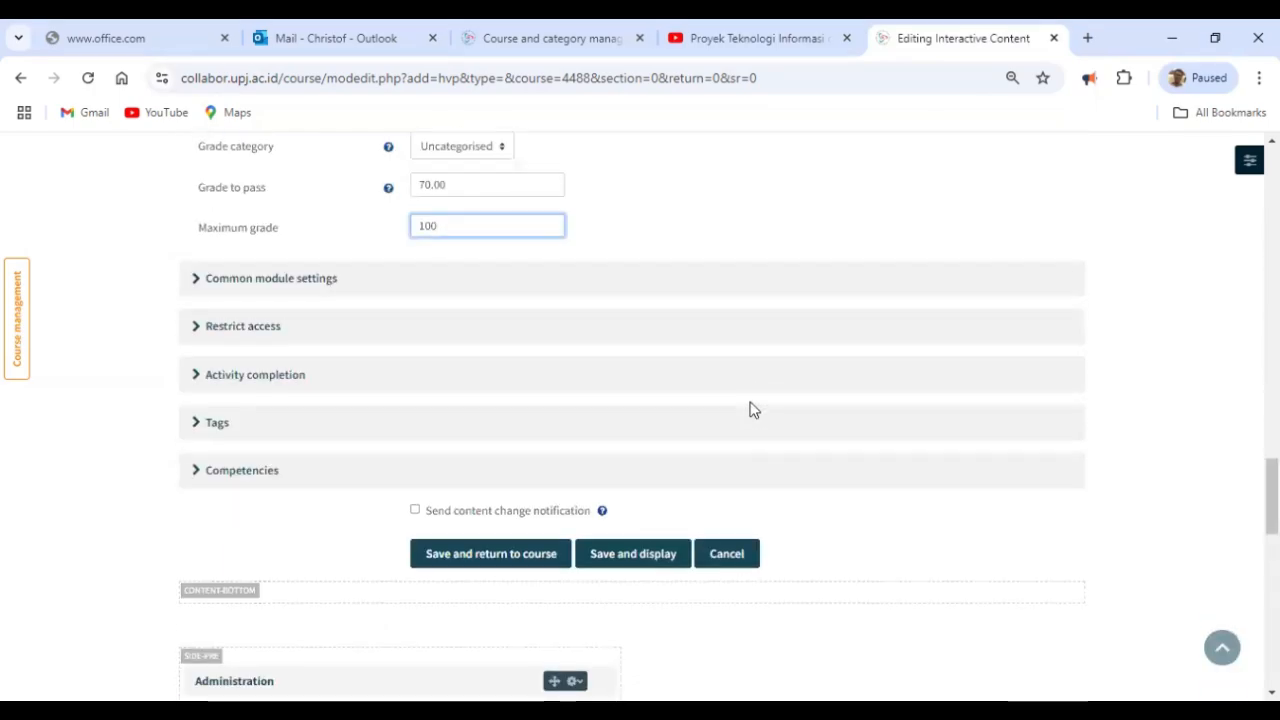
pyautogui.scroll(20, 752, 410)
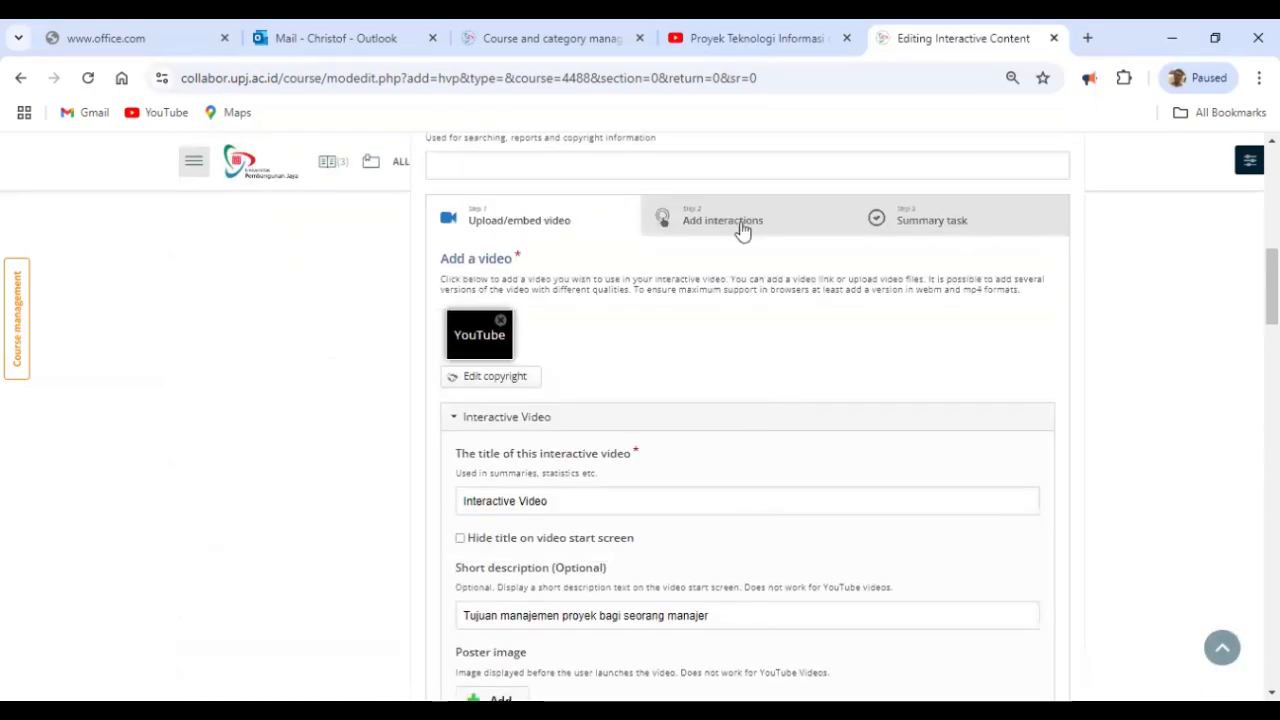
pyautogui.click(742, 229)
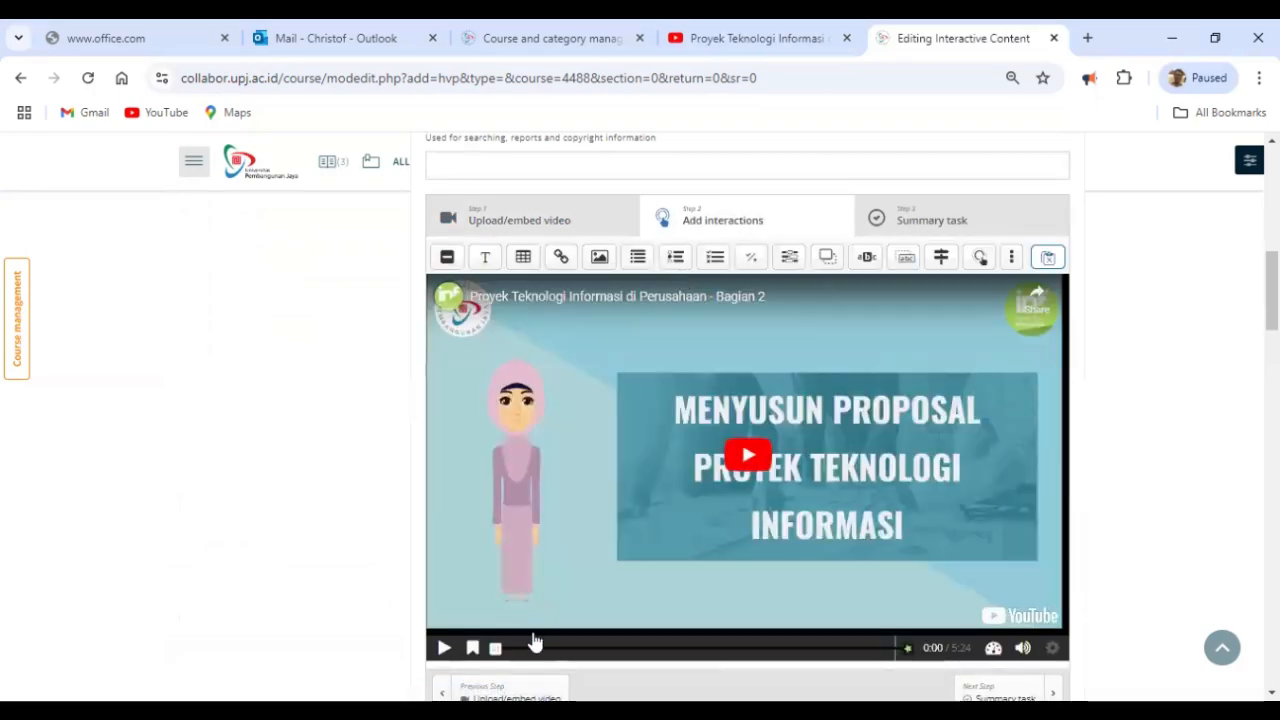
pyautogui.click(444, 649)
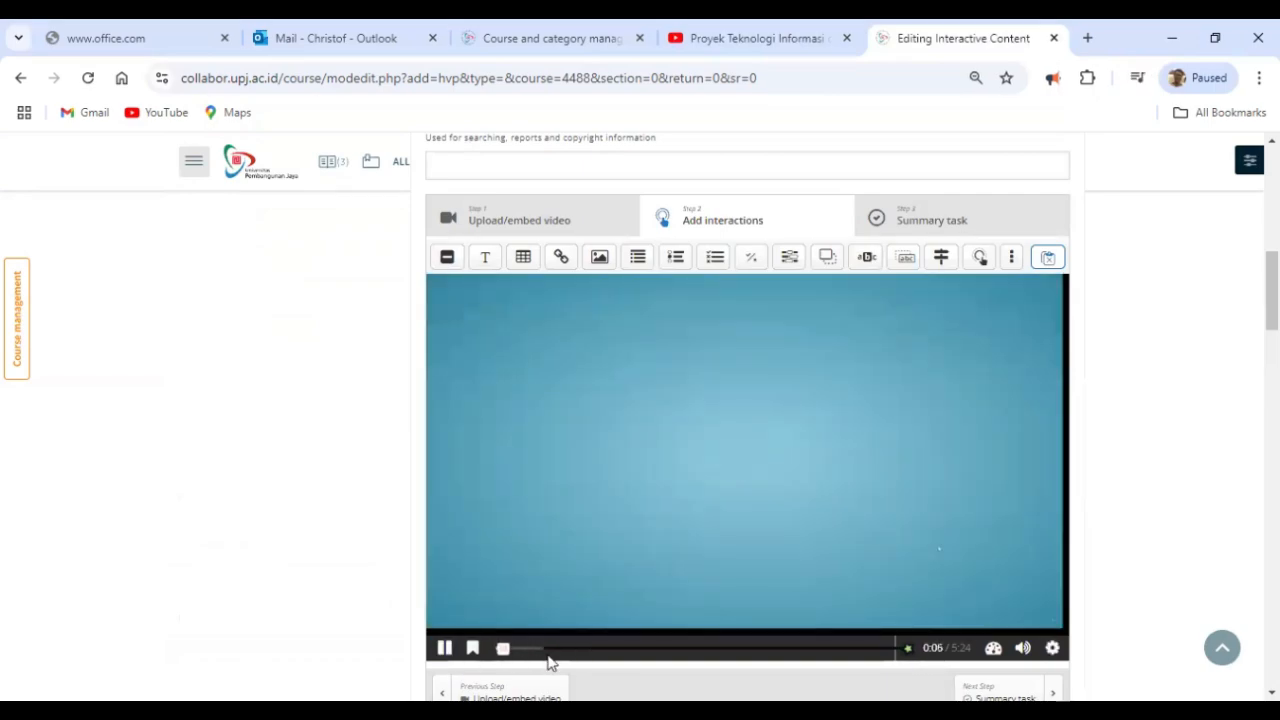
pyautogui.moveTo(506, 650); pyautogui.dragTo(618, 650)
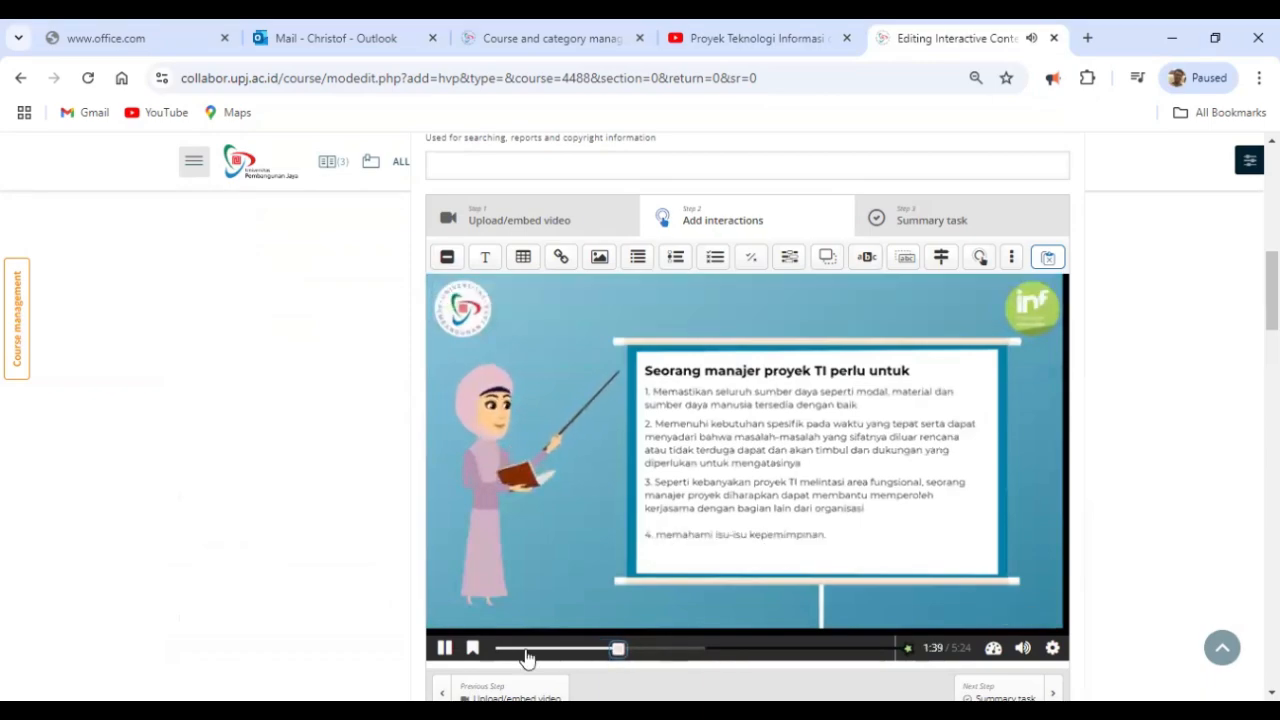
pyautogui.click(444, 649)
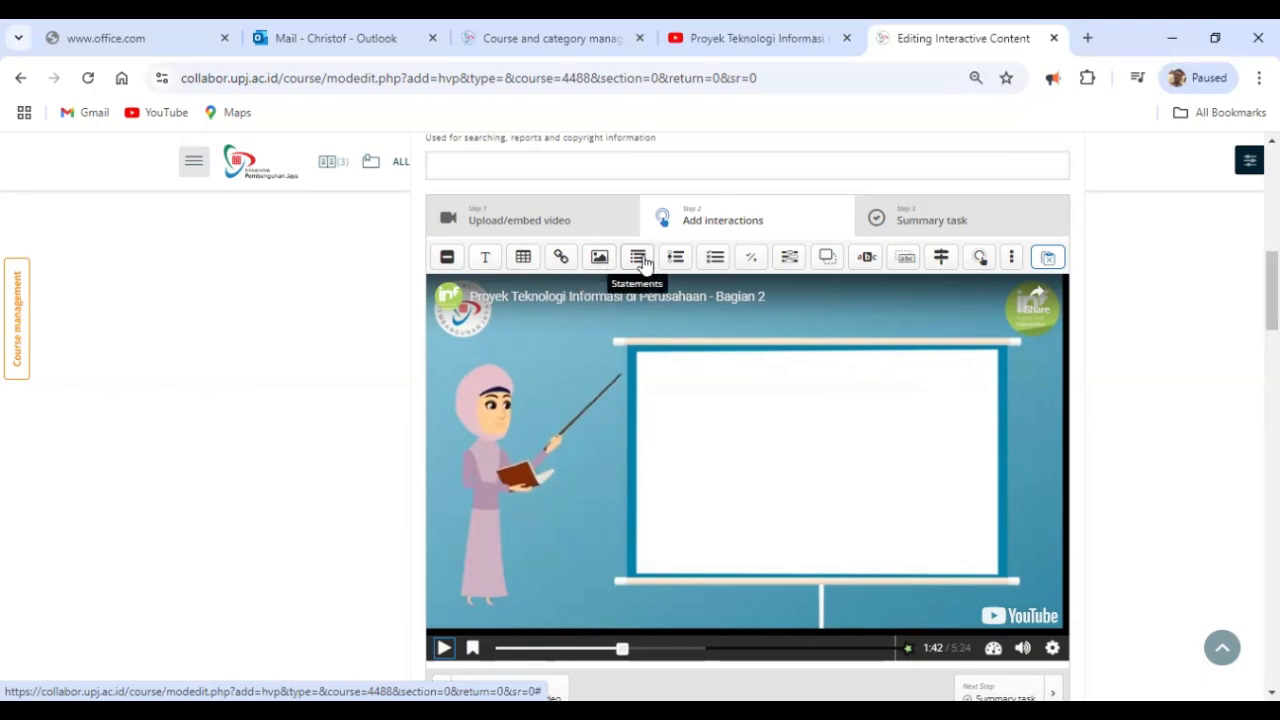
# - Add a Multiple Choice interaction at the current video time that pauses the video and is displayed as a poster
pyautogui.click(716, 262)
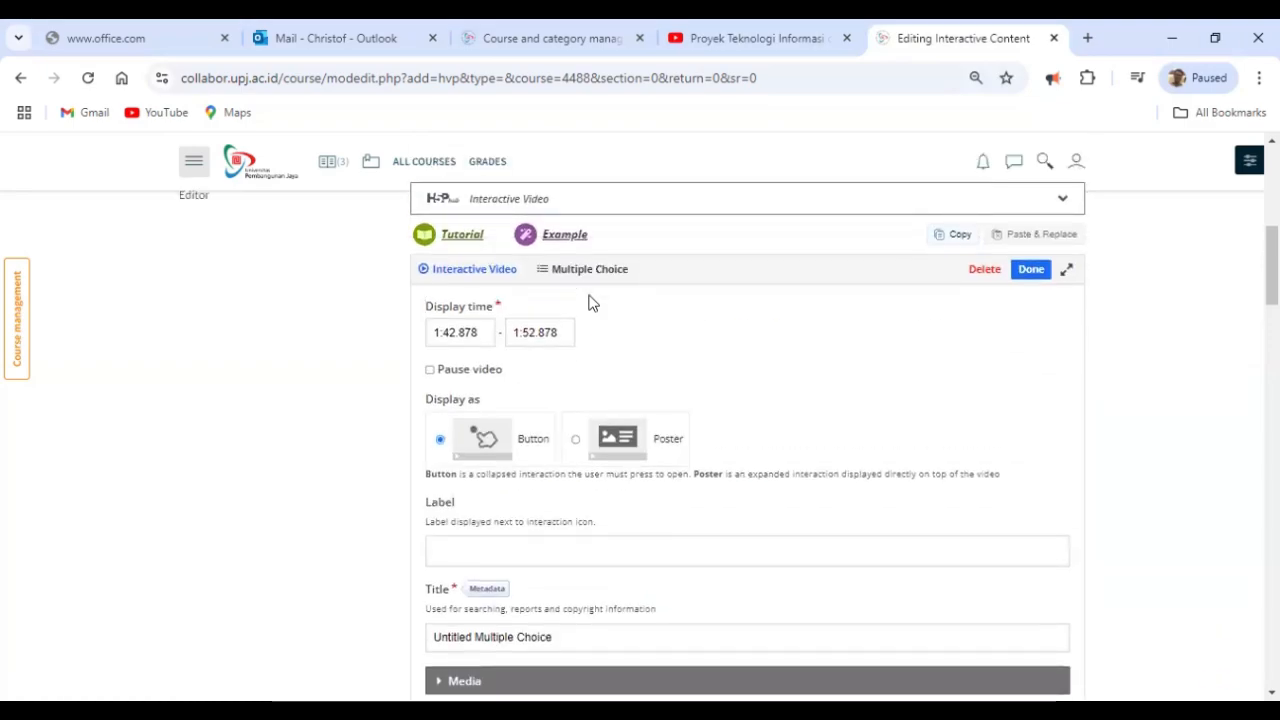
pyautogui.click(431, 370)
pyautogui.scroll(-1, 592, 400)
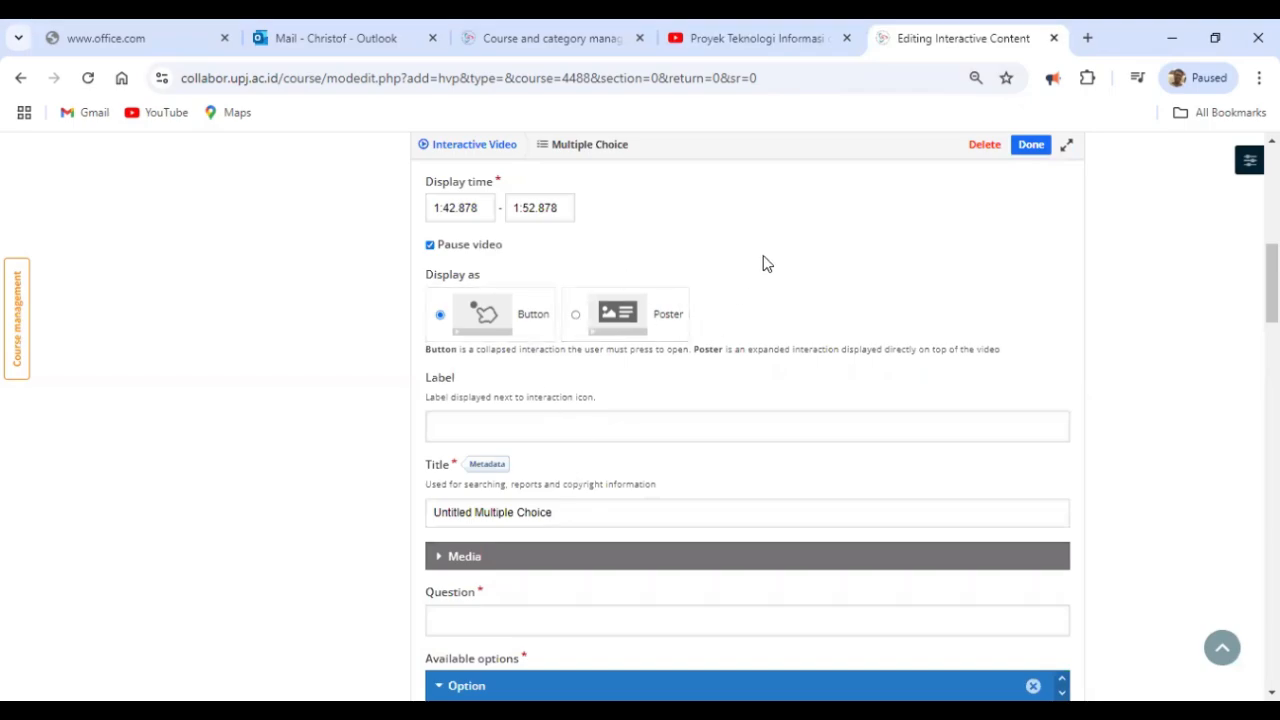
pyautogui.click(580, 326)
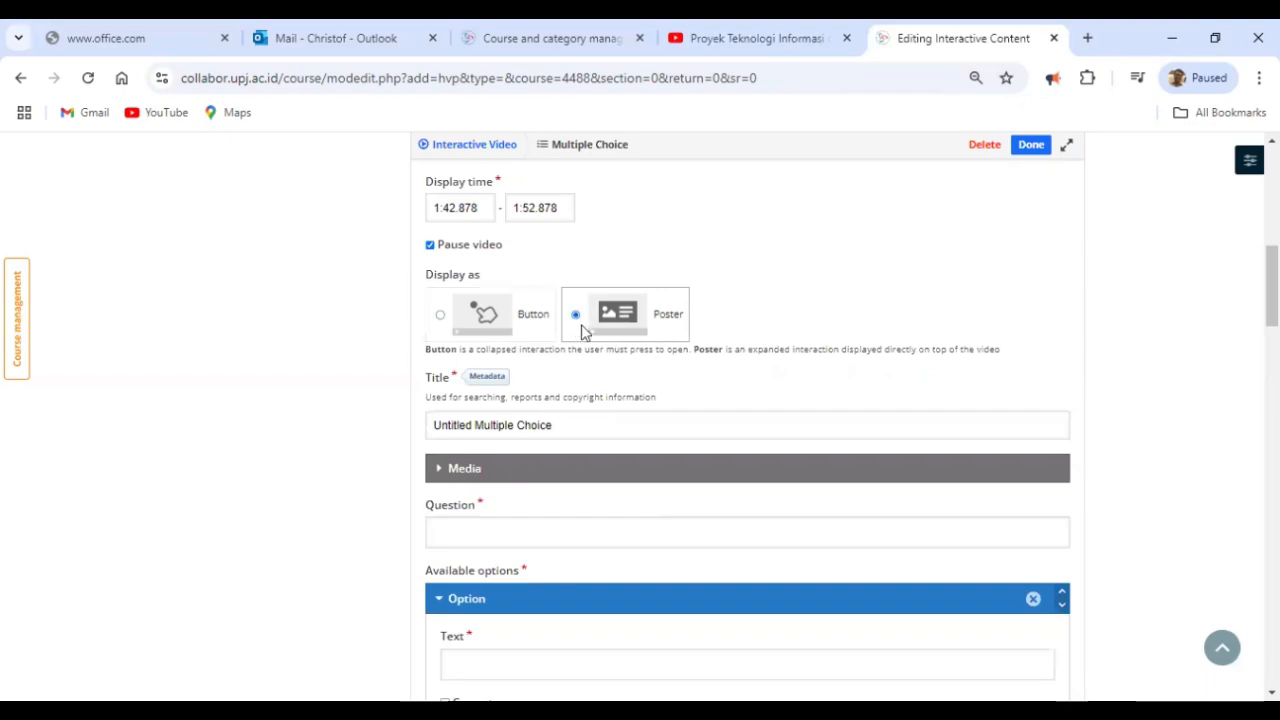
# - Title the multiple choice question "Tujuan manajemen Proyek"
pyautogui.moveTo(556, 426); pyautogui.dragTo(440, 438)
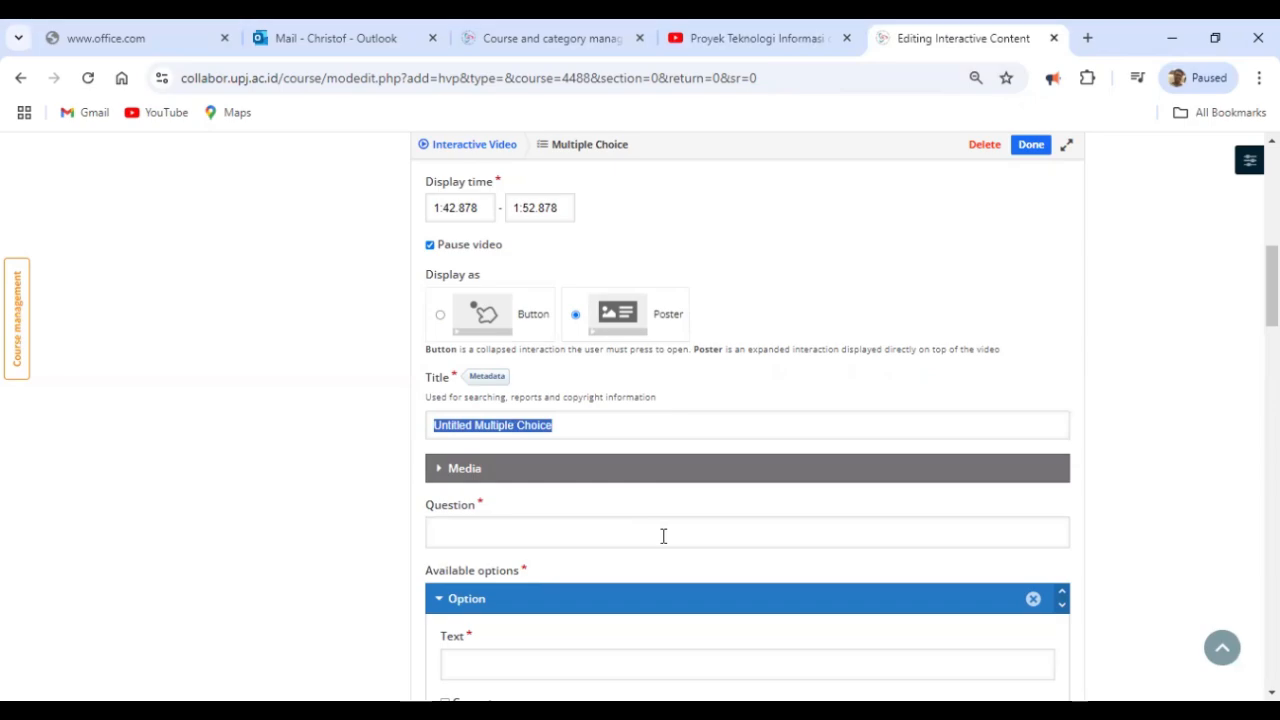
pyautogui.write('Tuju')
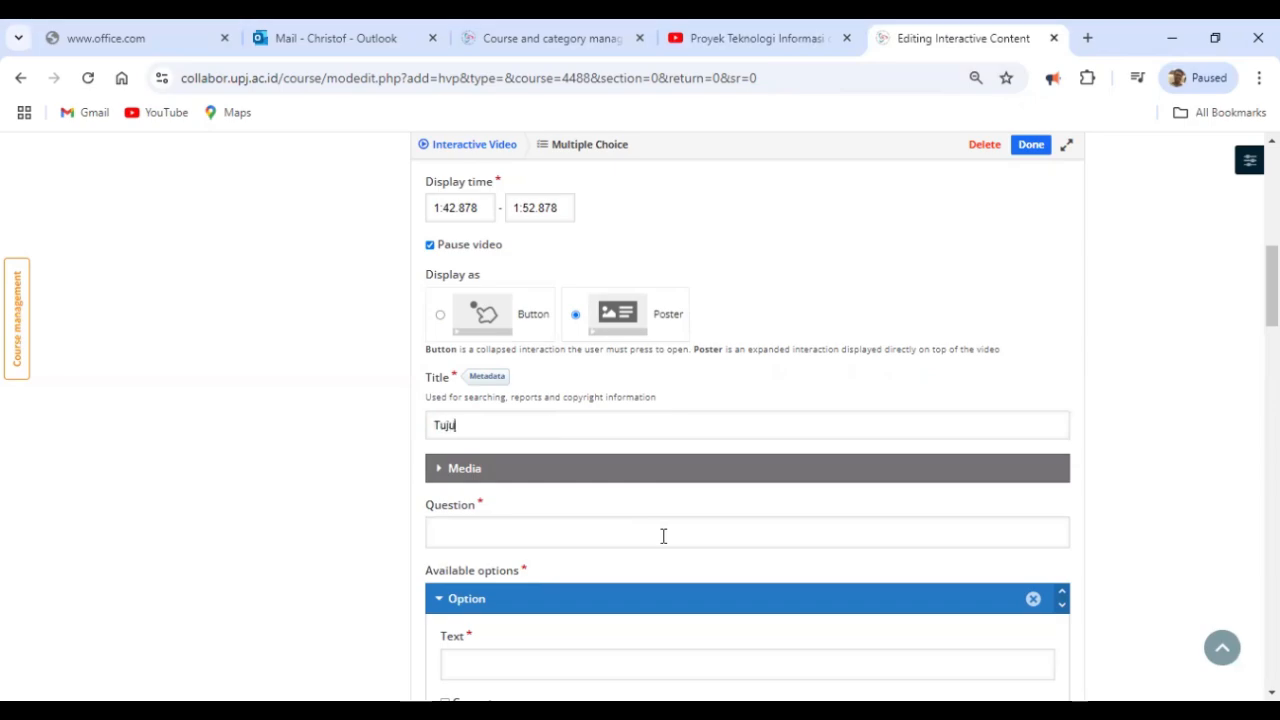
pyautogui.write('an manajemen Proyek')
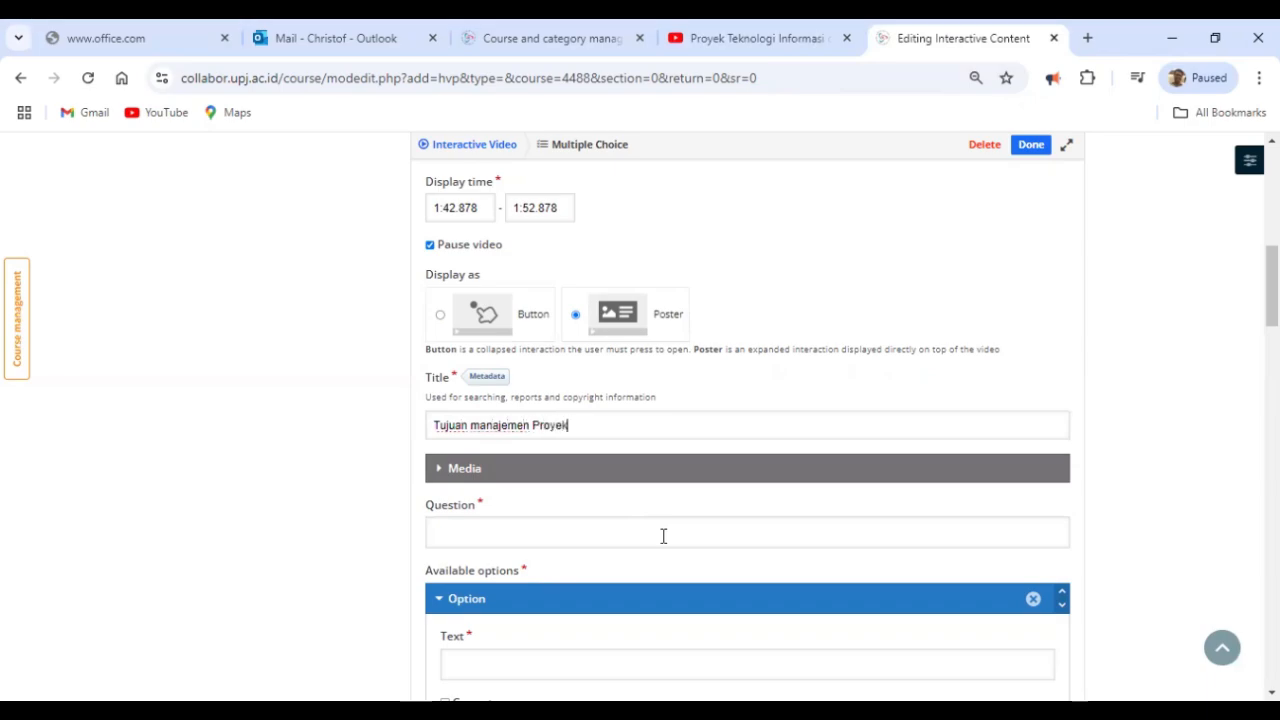
# - Enter "Yang diperlukan manajer proyek TI adalah" as the multiple choice question text
pyautogui.click(663, 540)
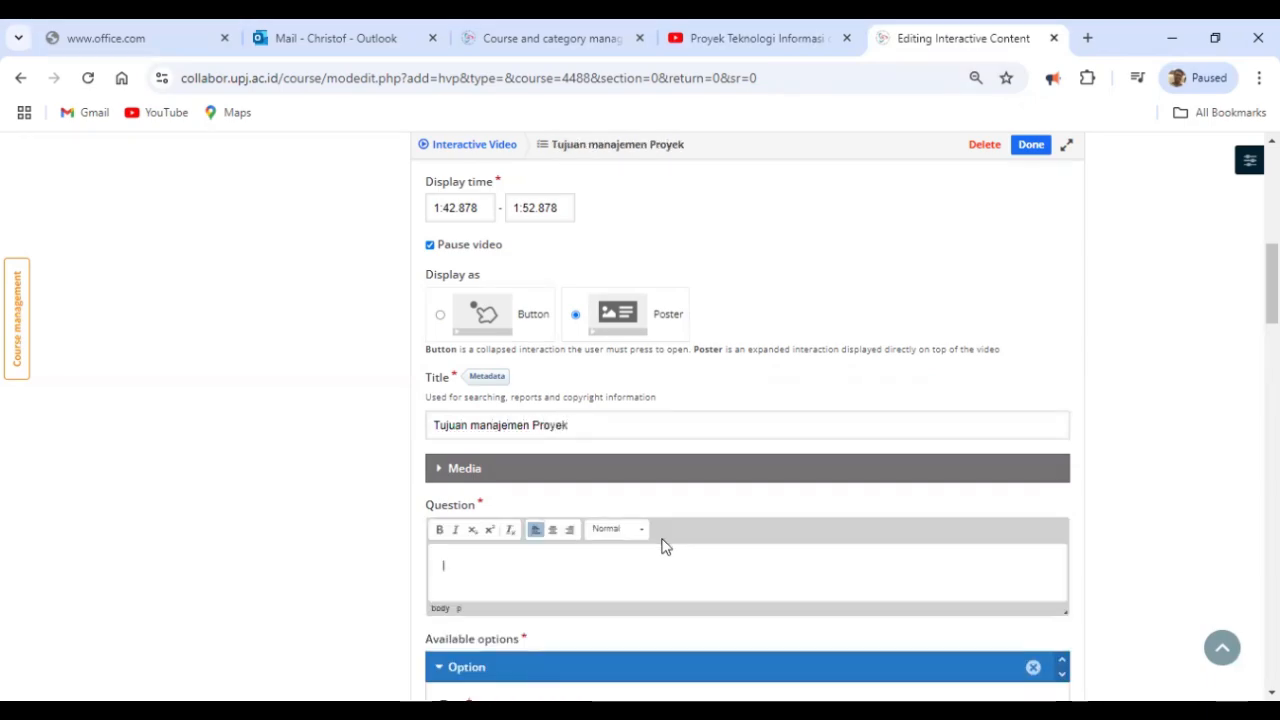
pyautogui.scroll(5, 665, 543)
pyautogui.scroll(-5, 669, 541)
pyautogui.write('Yang diperlukan manag')
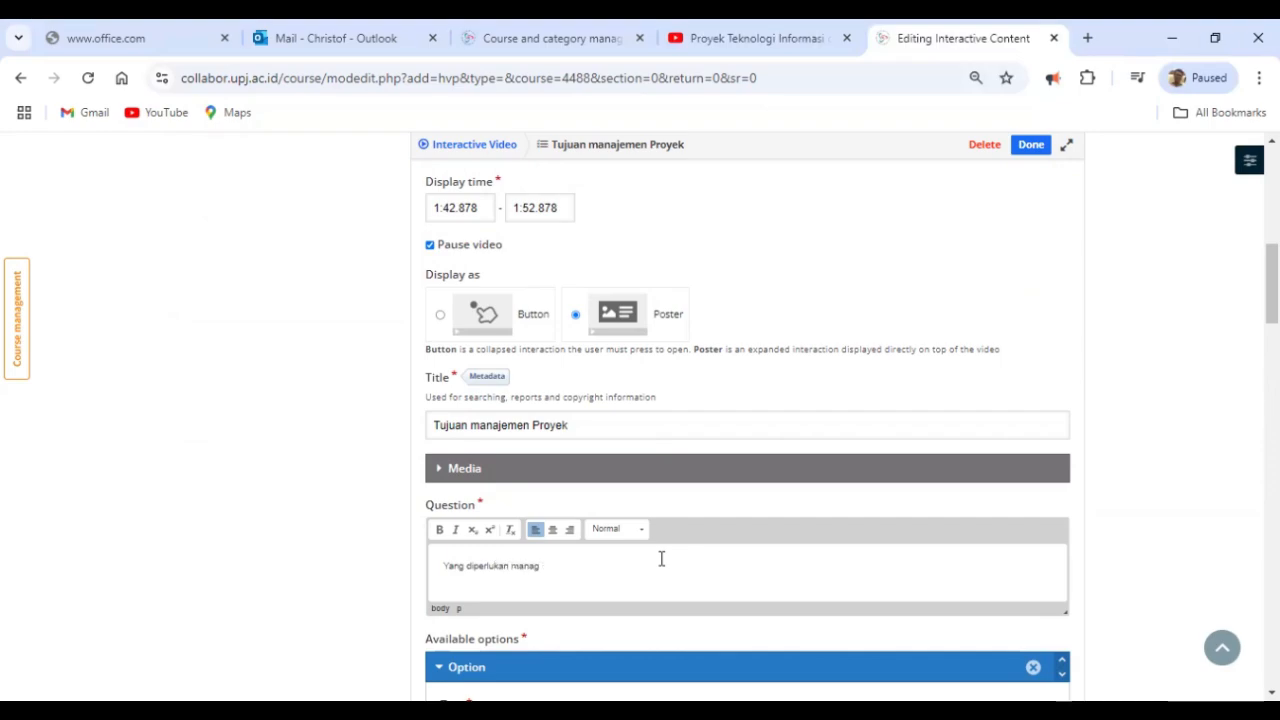
pyautogui.press('BackSpace')
pyautogui.write('jer proyek TI adalah')
# - Enter "SDM,Waktu, kerjasama, dan Isu kepemimpinan" as the first answer option and mark it as correct
pyautogui.scroll(-5, 660, 557)
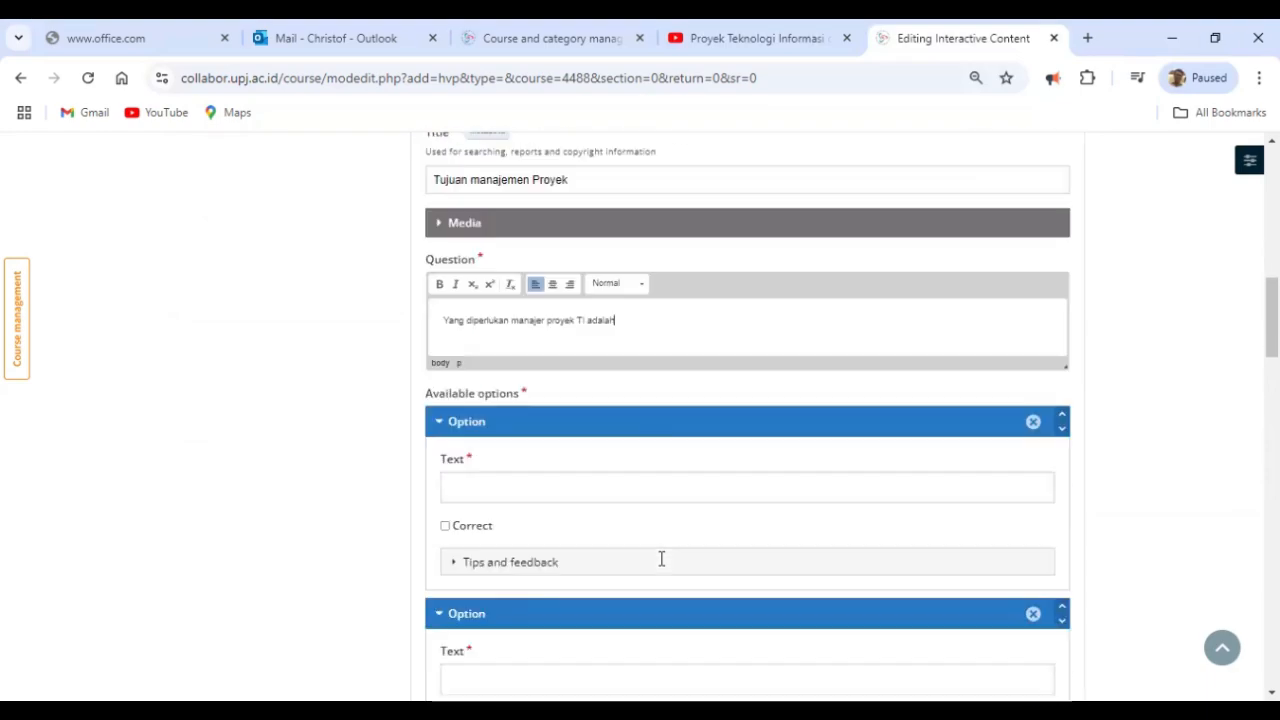
pyautogui.click(640, 486)
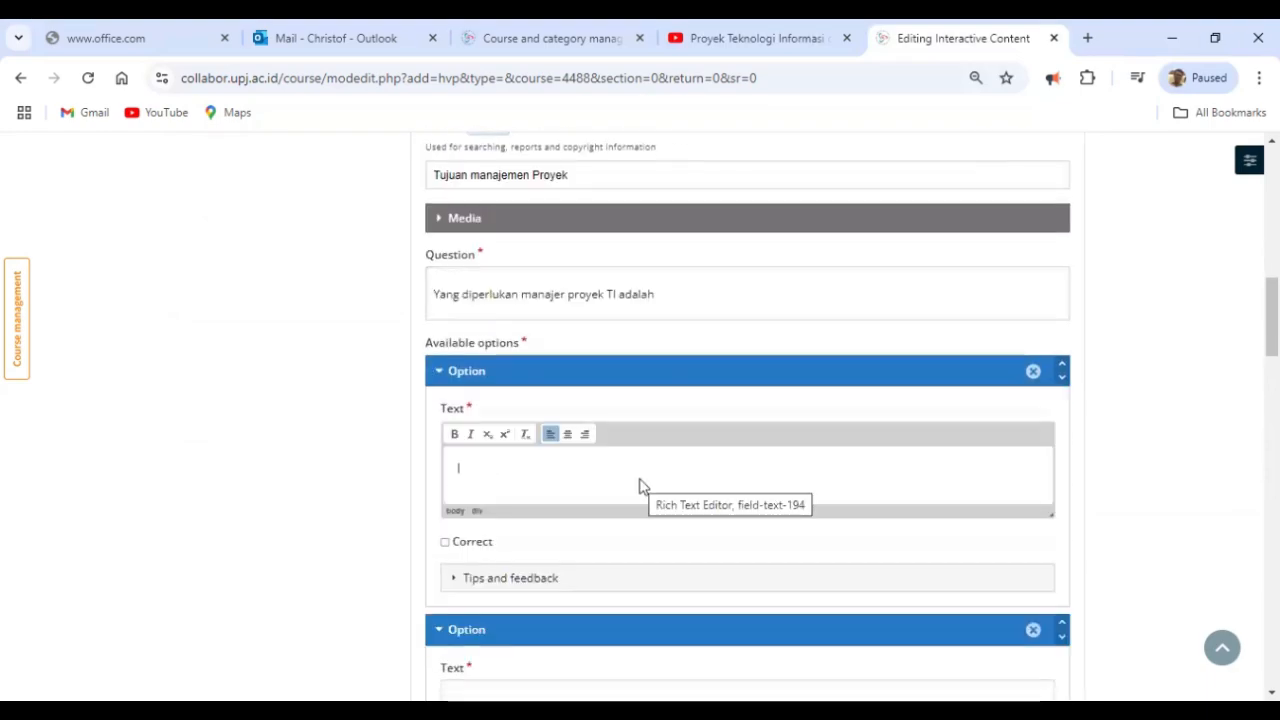
pyautogui.write('modal')
pyautogui.press('BackSpace')
pyautogui.press('BackSpace')
pyautogui.press('BackSpace')
pyautogui.press('BackSpace')
pyautogui.press('BackSpace')
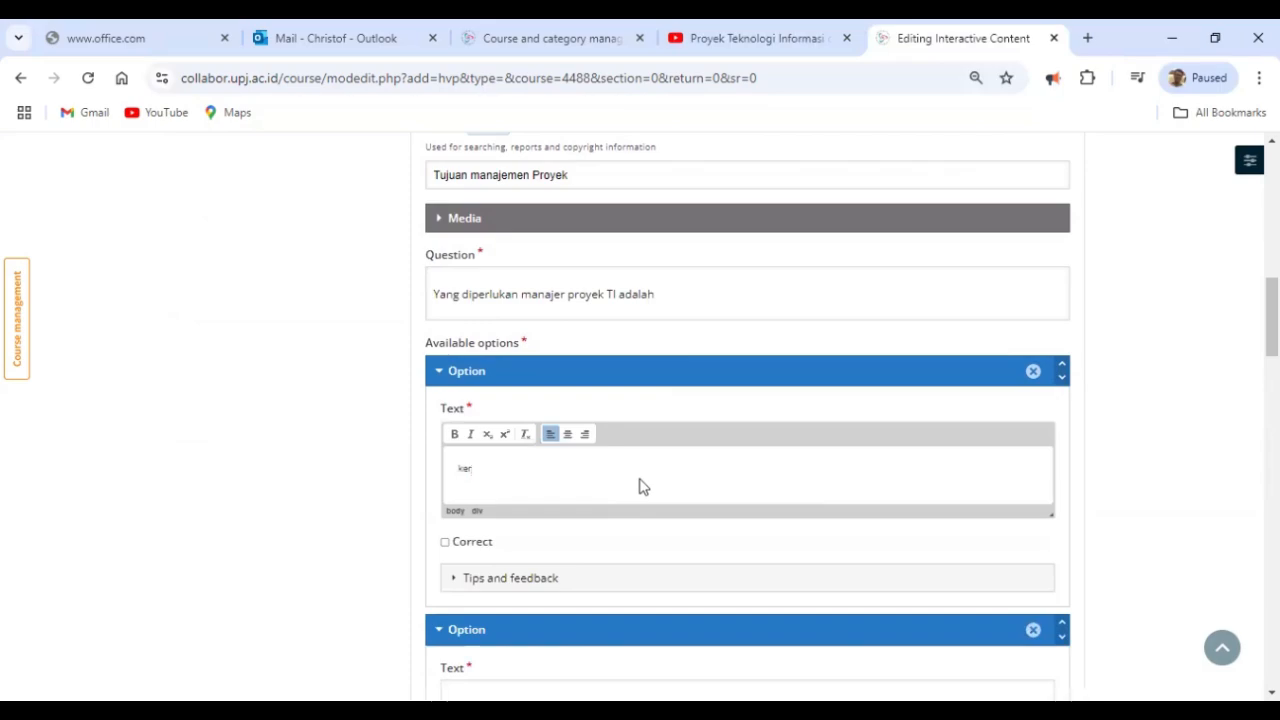
pyautogui.write('SDM,Waktu, kerjasama, dan i')
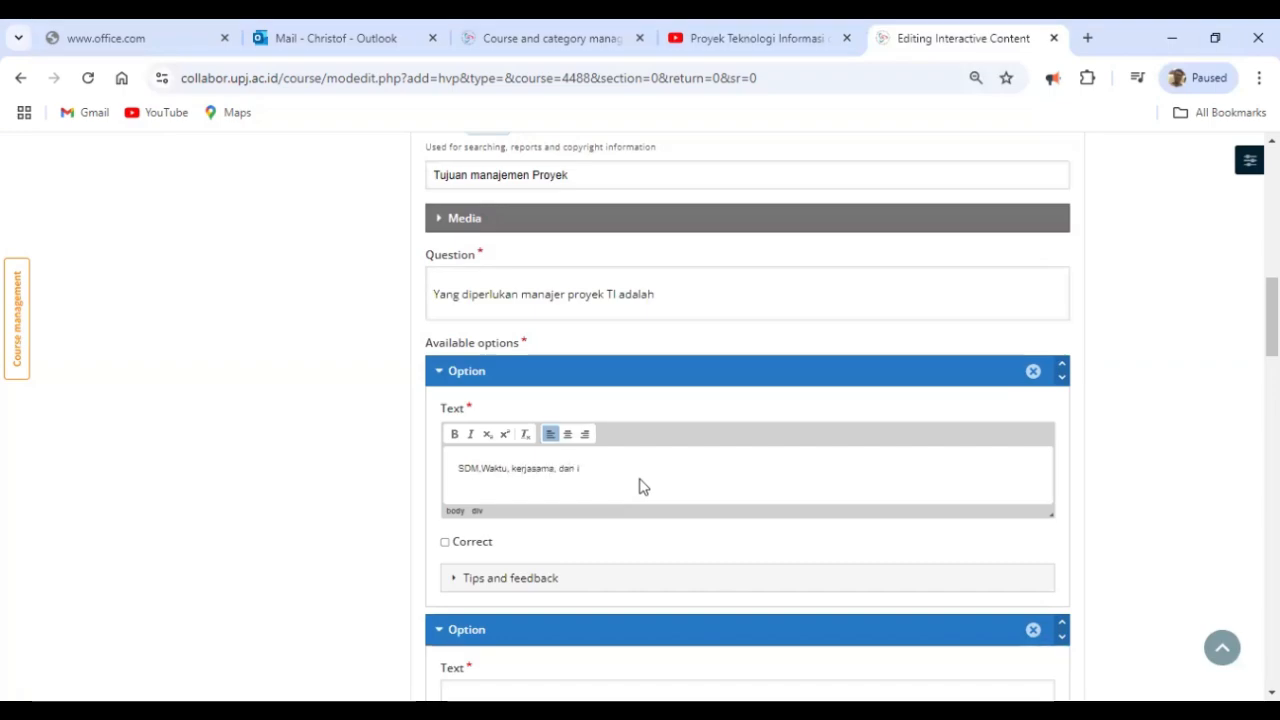
pyautogui.write('su kepemimpinan')
pyautogui.scroll(-2, 646, 491)
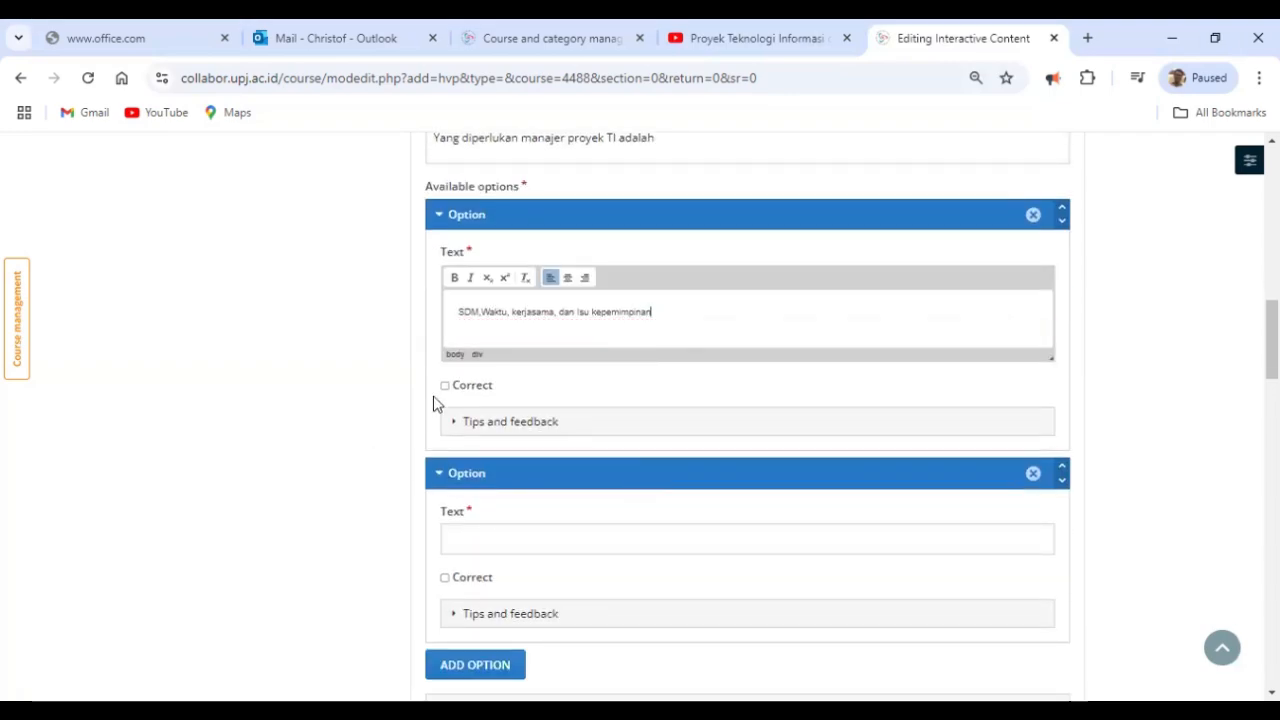
pyautogui.click(445, 387)
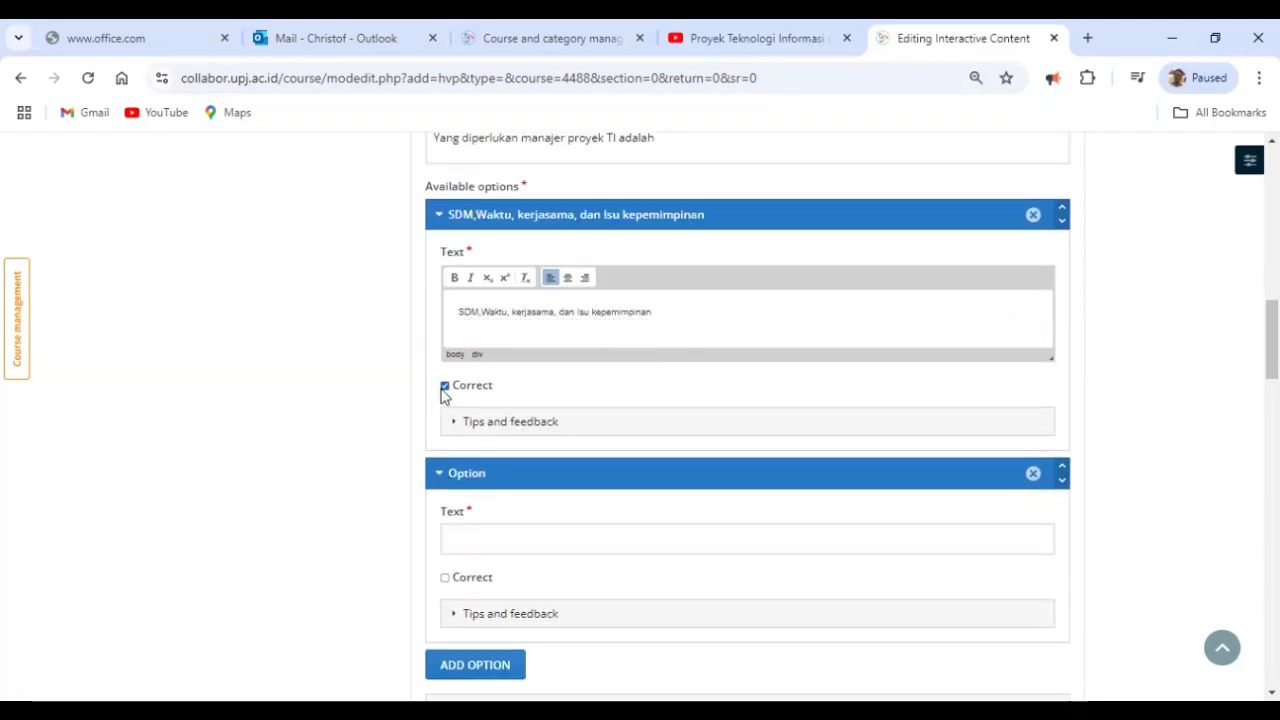
# - Enter "kerjasama, modal, kejujuran, dan kebutuhan uang" as the second answer option, leaving it unmarked as correct
pyautogui.click(637, 540)
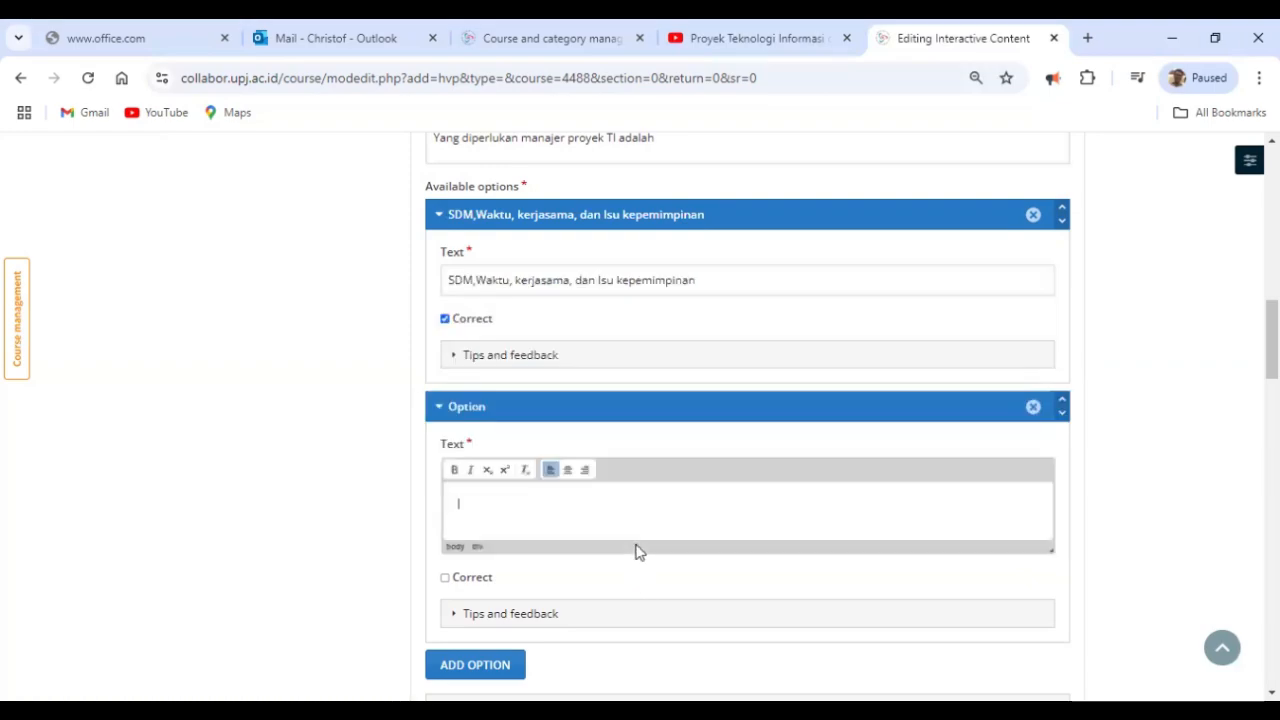
pyautogui.write('kerjasama')
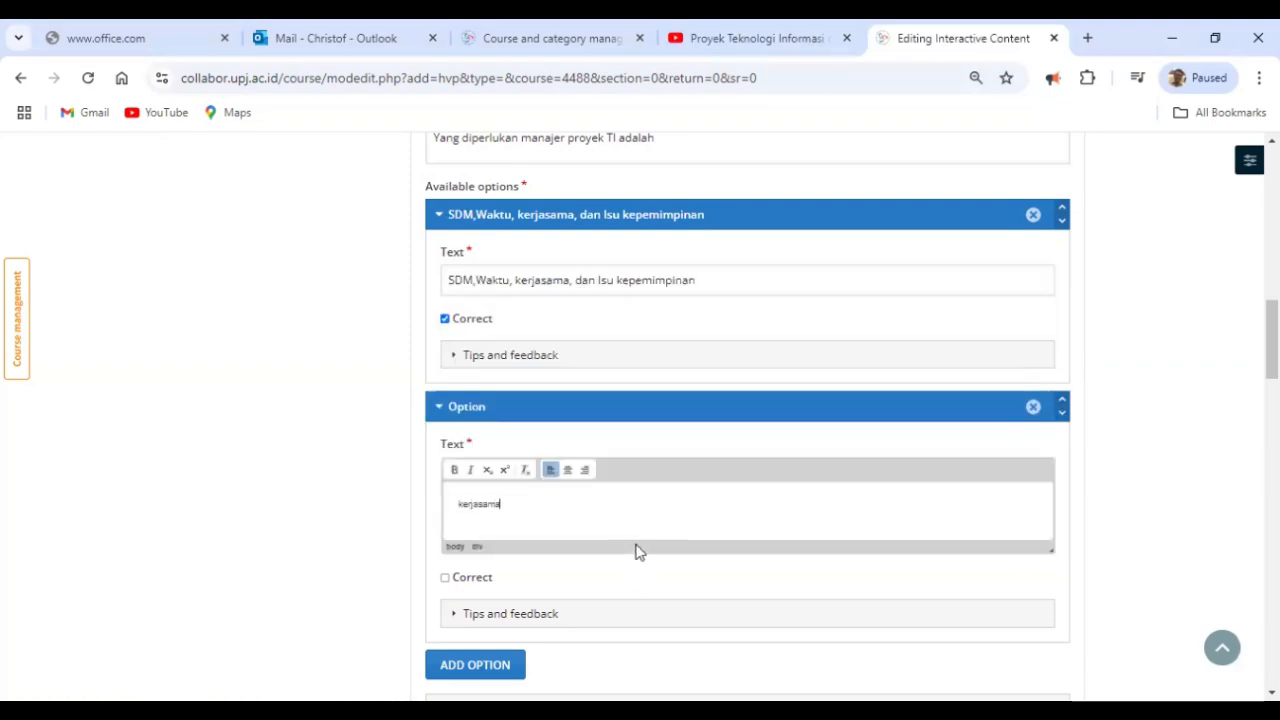
pyautogui.write(', modal, kejujuran, dan')
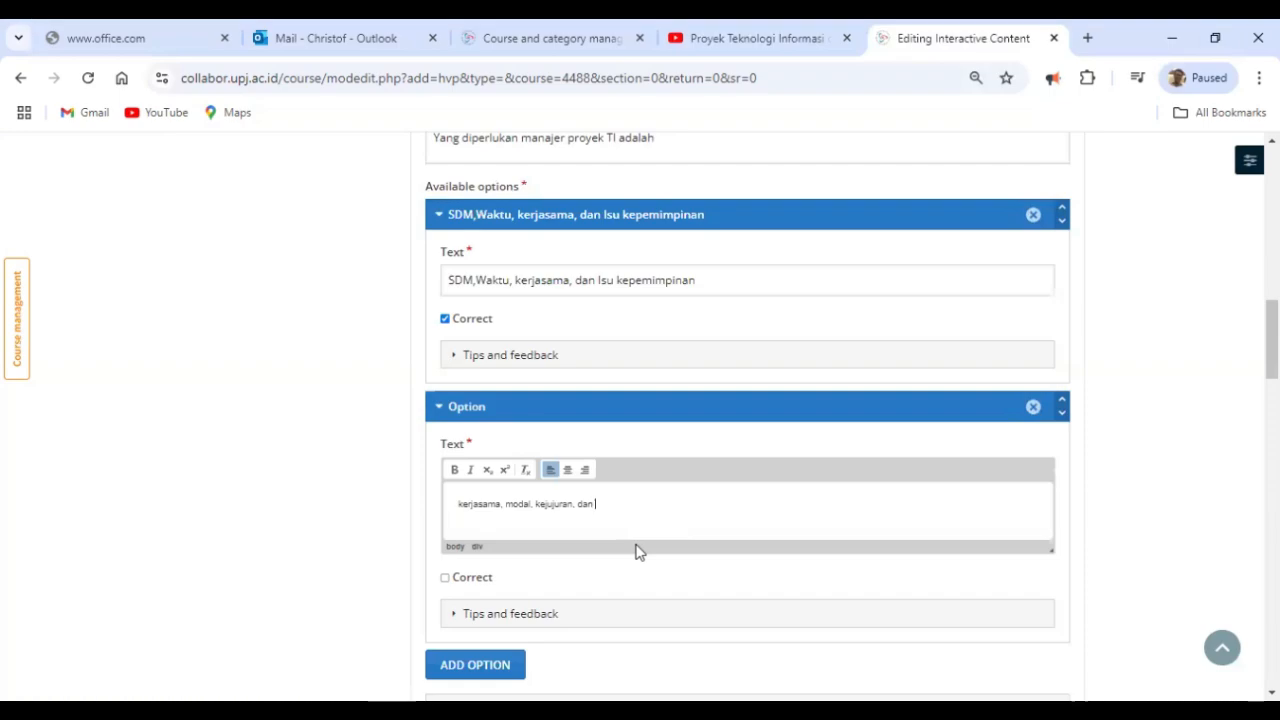
pyautogui.write(' kebutuhan uang')
# - Review the question's behavioural settings and finish editing the question to return to the interactive video
pyautogui.scroll(-3, 911, 534)
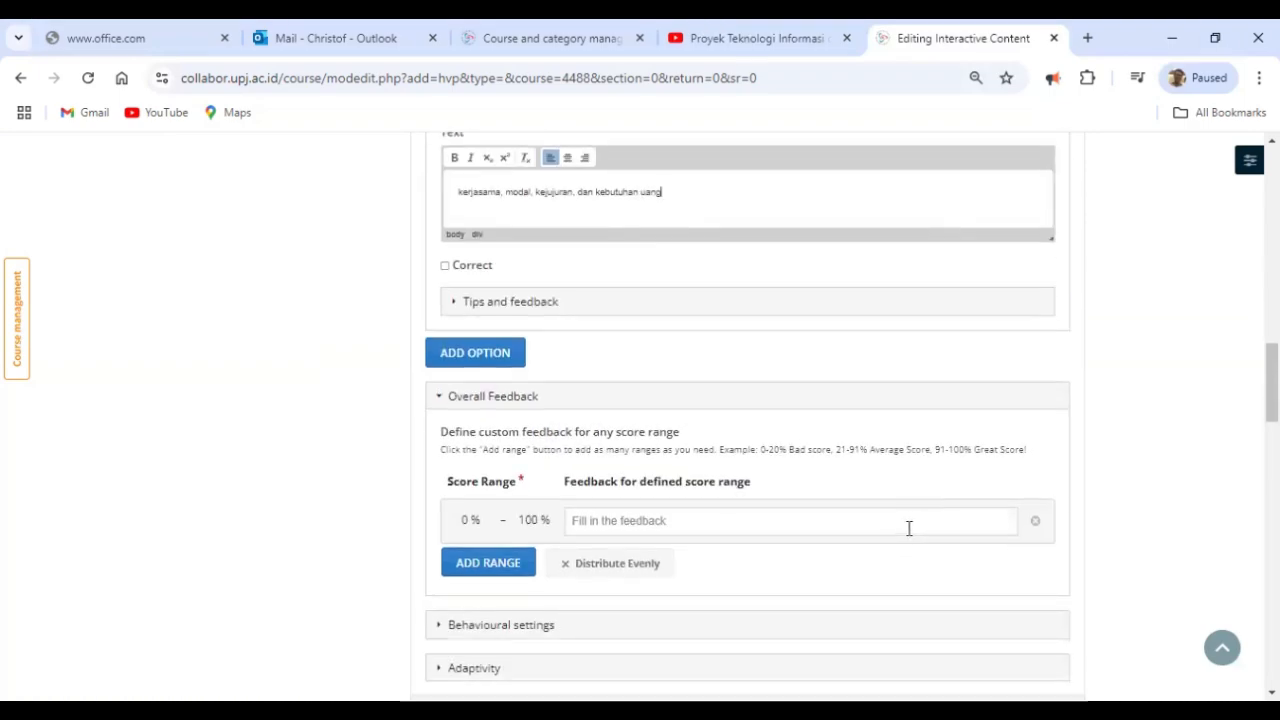
pyautogui.scroll(-3, 909, 528)
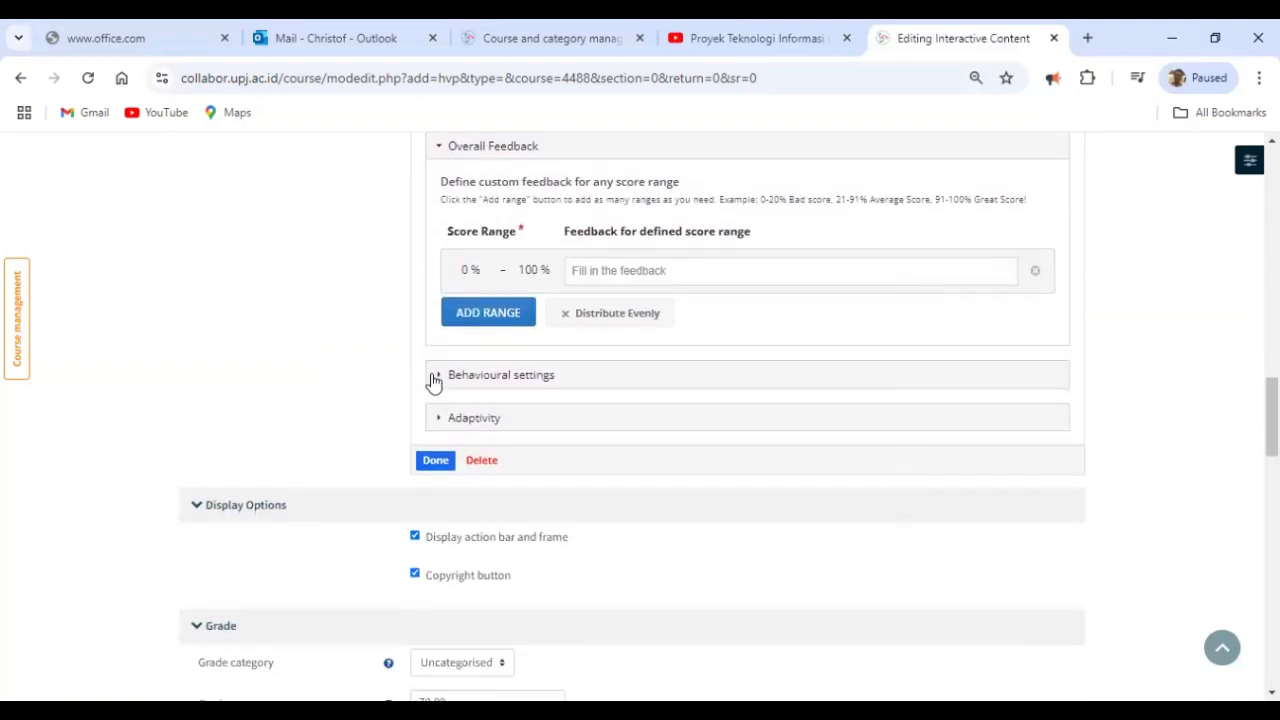
pyautogui.click(433, 381)
pyautogui.scroll(-2, 440, 383)
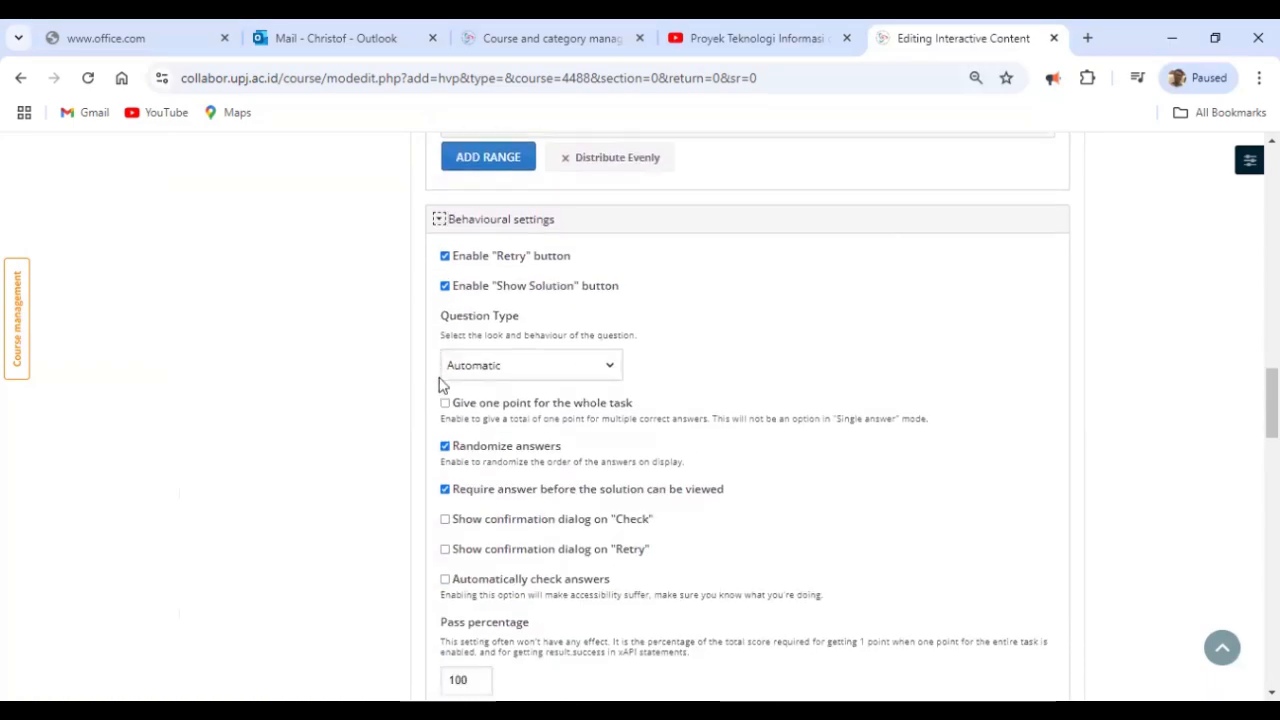
pyautogui.scroll(-2, 443, 383)
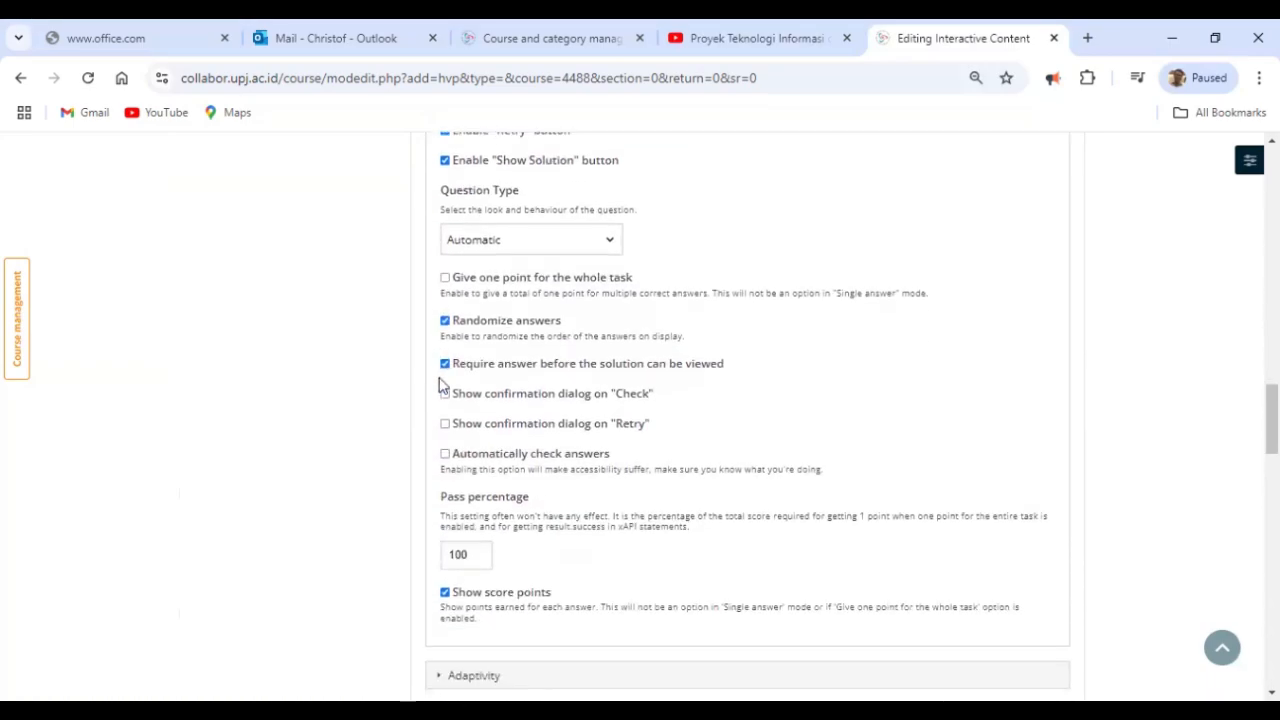
pyautogui.scroll(-5, 440, 385)
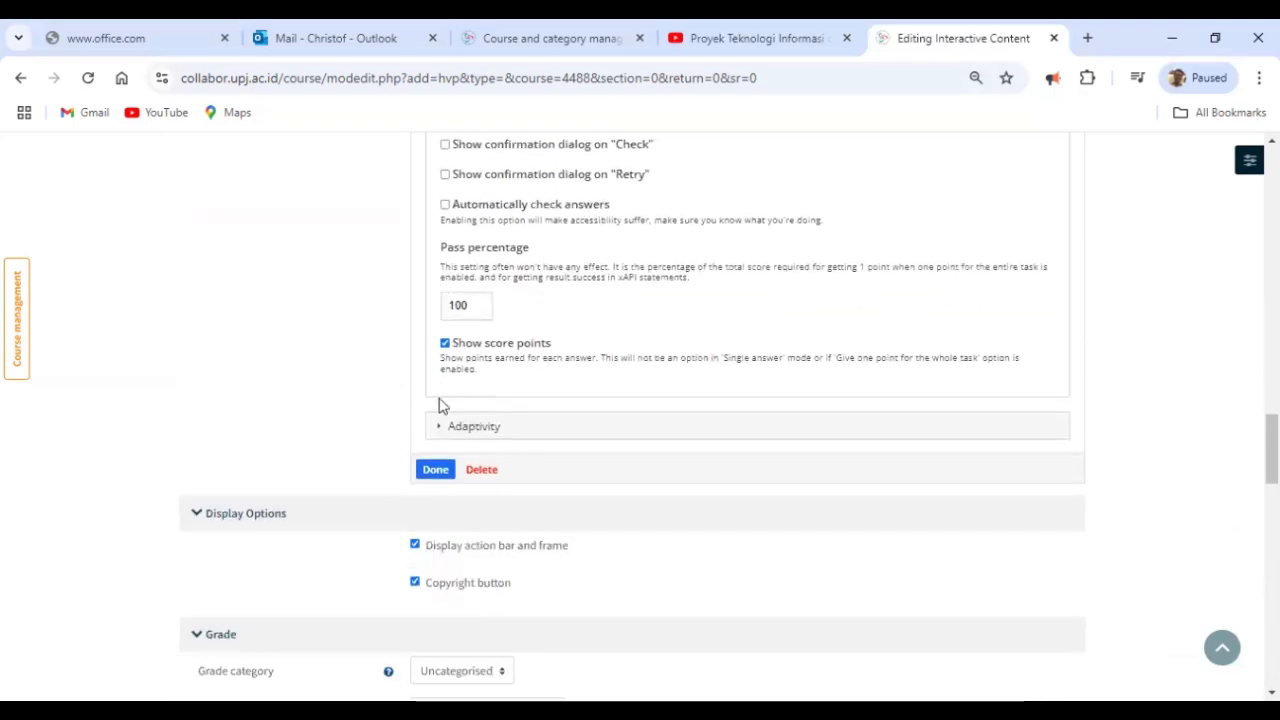
pyautogui.click(435, 407)
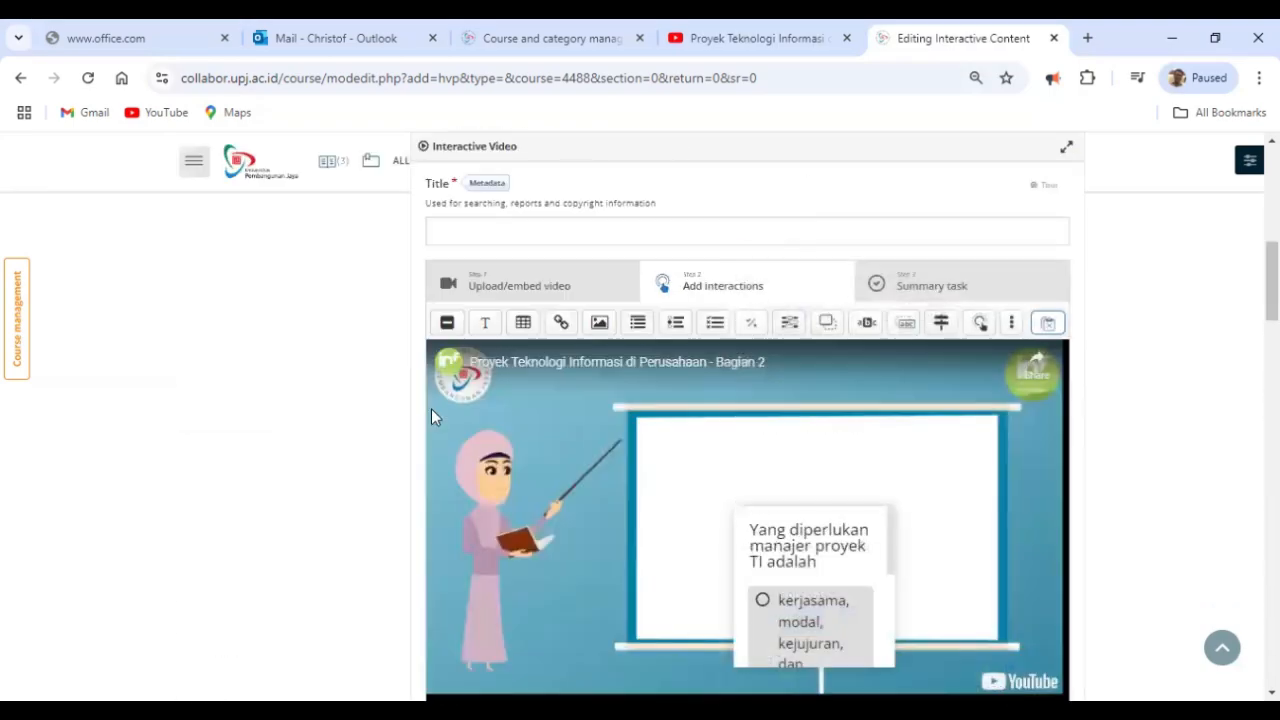
# - Move the question poster over the presenter at about position 40, 120 and enlarge it to fit both answers and the Check button
pyautogui.scroll(-3, 431, 408)
pyautogui.moveTo(783, 331); pyautogui.dragTo(503, 248)
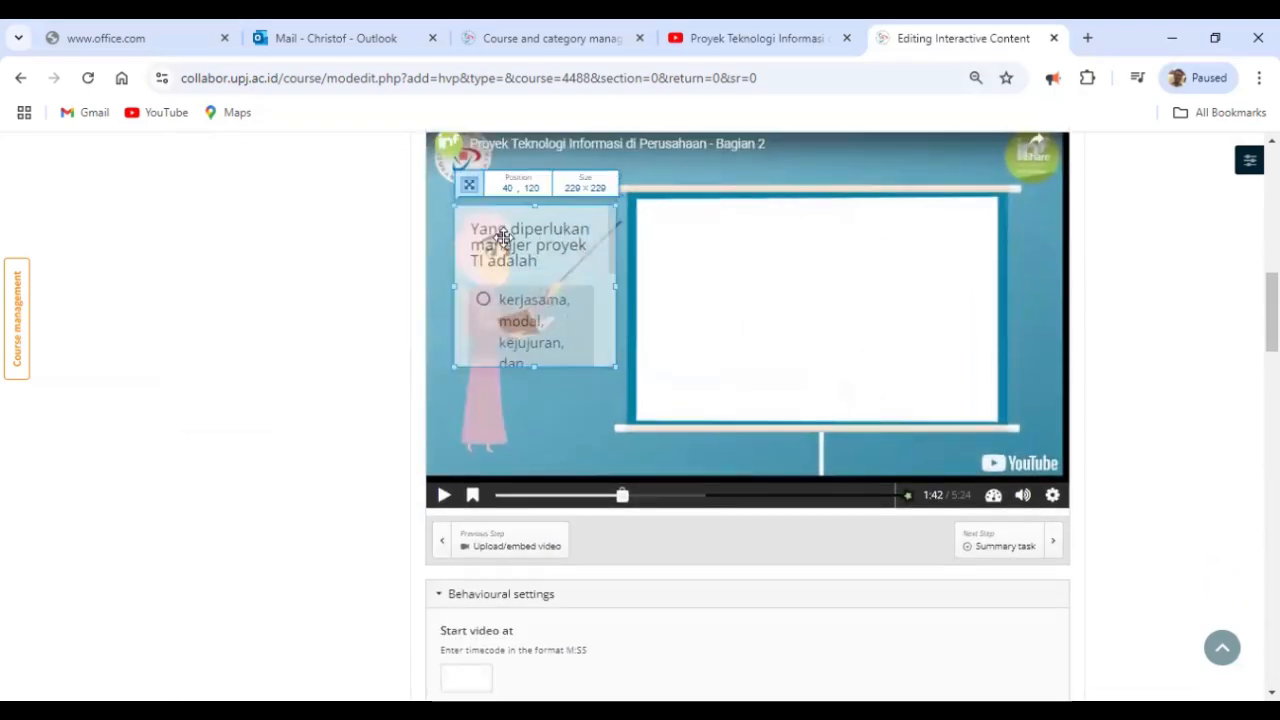
pyautogui.moveTo(615, 368); pyautogui.dragTo(697, 472)
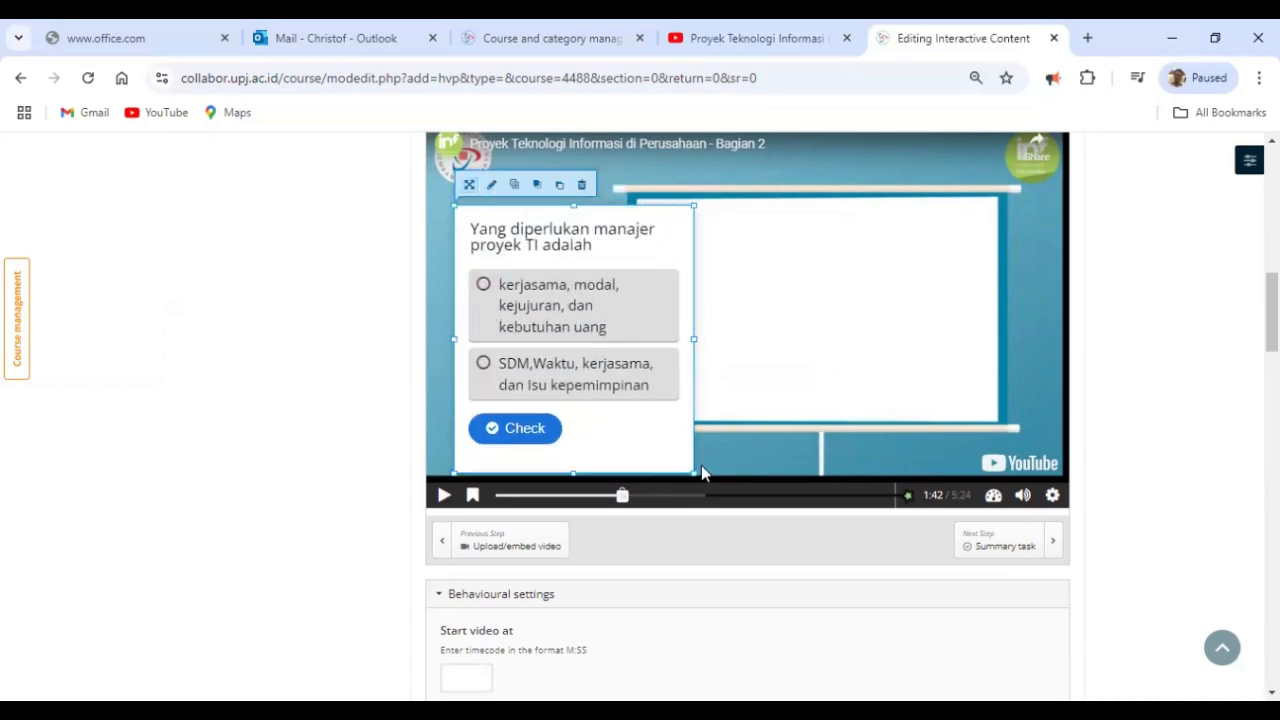
# - Add another Multiple Choice interaction at about 2:40 in the video, displayed as a poster that pauses the video
pyautogui.scroll(-2, 671, 512)
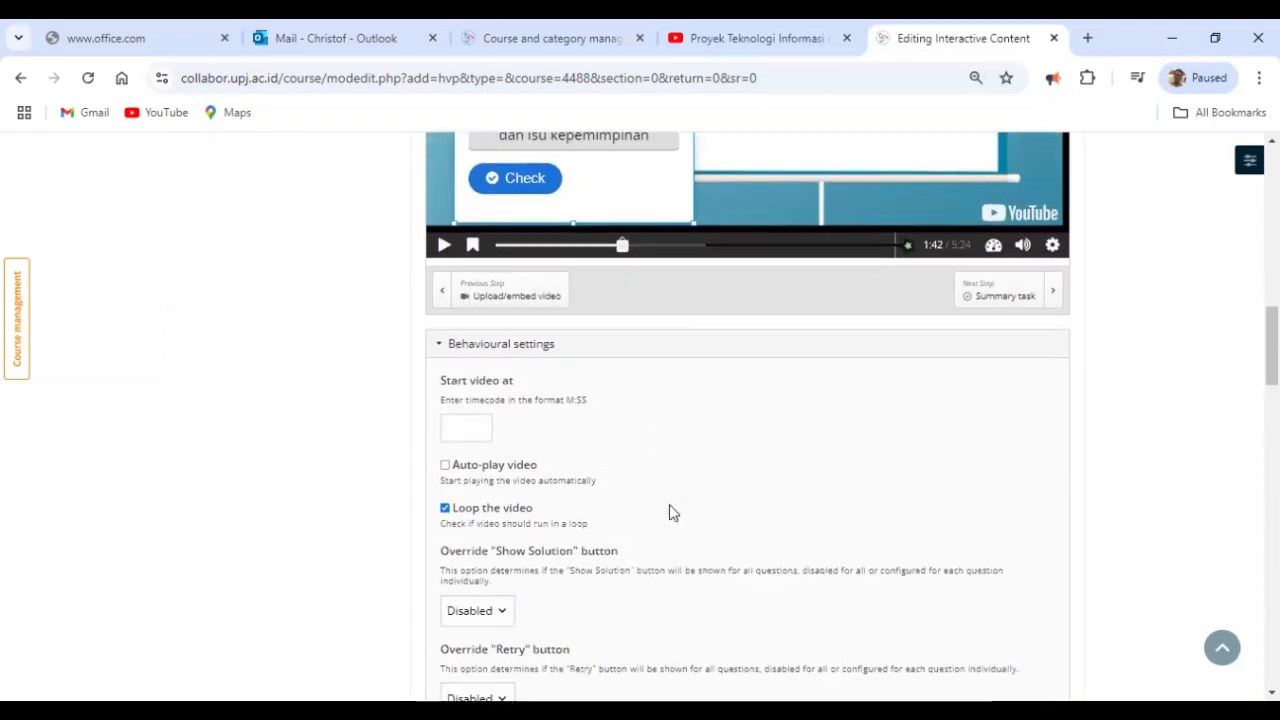
pyautogui.scroll(3, 670, 512)
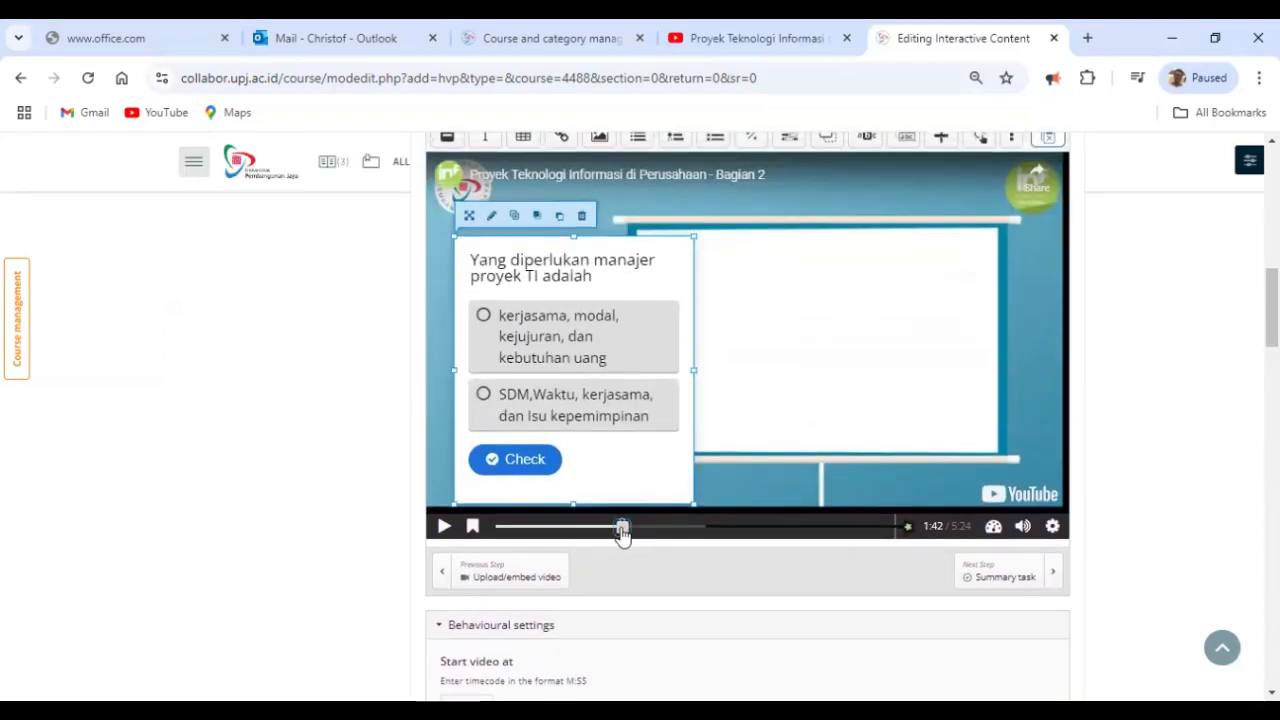
pyautogui.moveTo(622, 531); pyautogui.dragTo(688, 536)
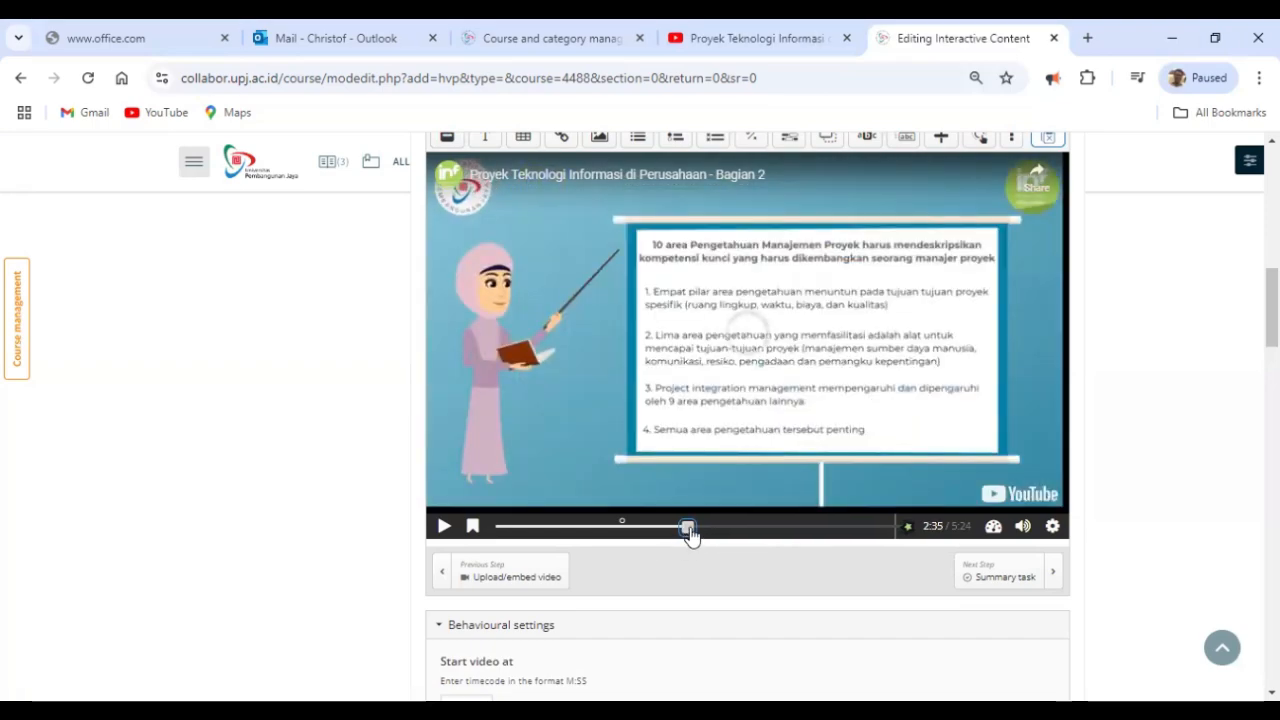
pyautogui.click(696, 536)
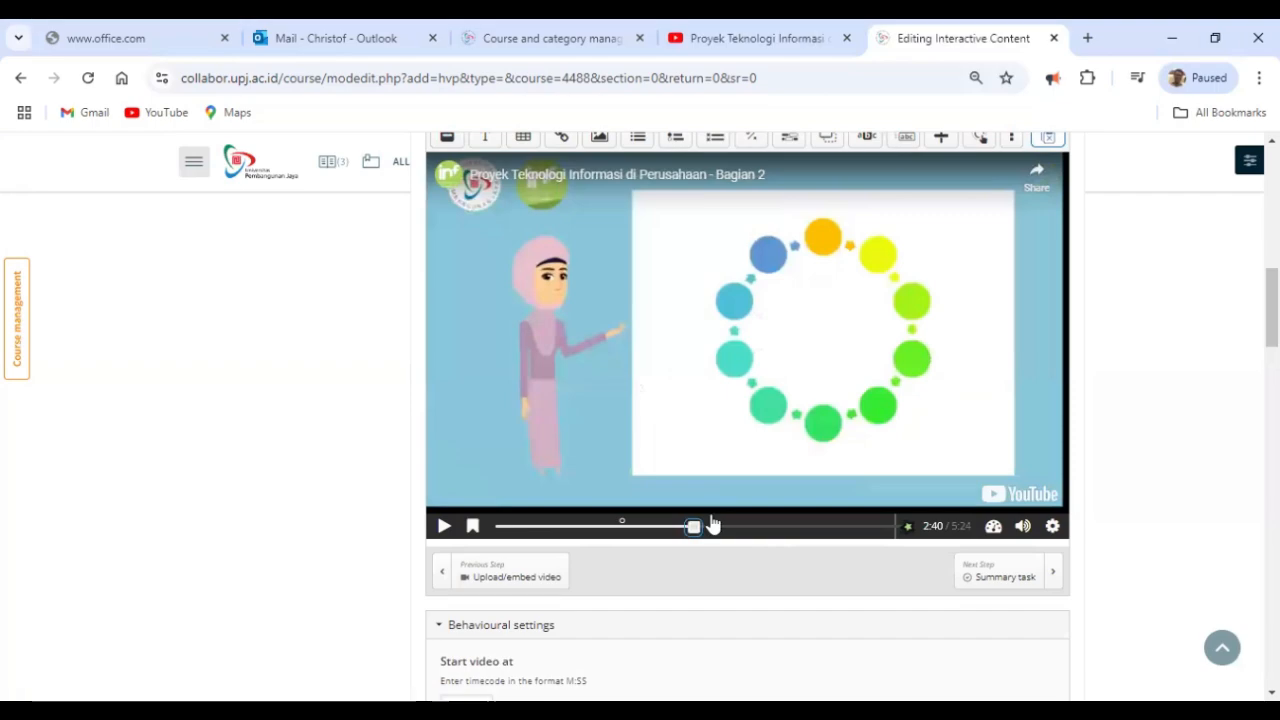
pyautogui.scroll(2, 712, 500)
pyautogui.click(714, 322)
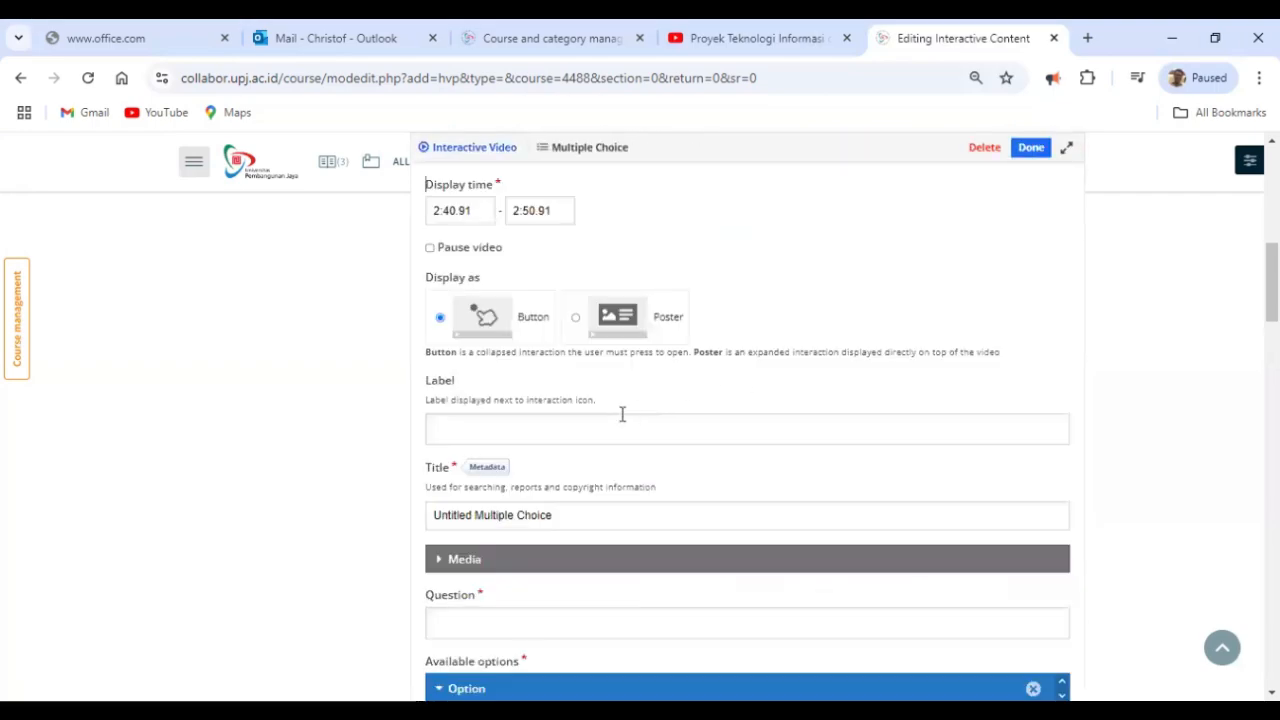
pyautogui.click(587, 331)
pyautogui.click(535, 537)
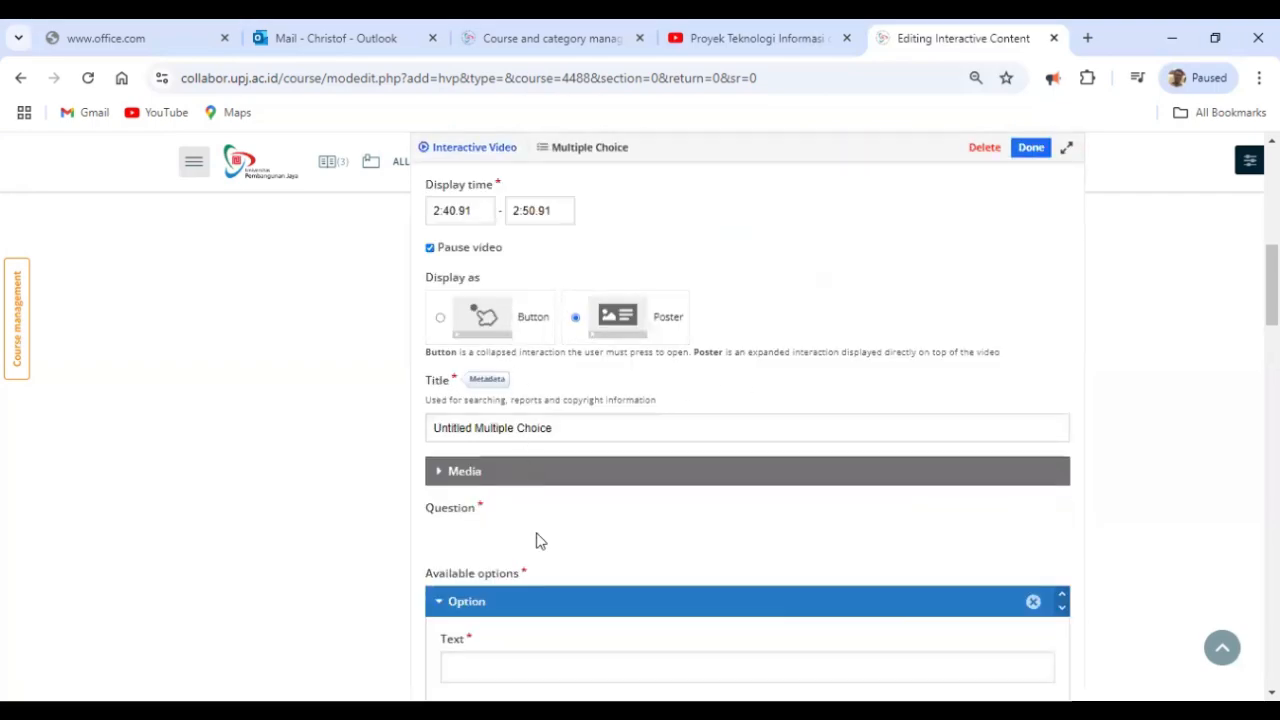
# - Title the new question "Pilar area pengetahuan" and enter "4 Pilar area pengetahuan pada tujuan proyek" as its question text
pyautogui.moveTo(572, 428); pyautogui.dragTo(369, 389)
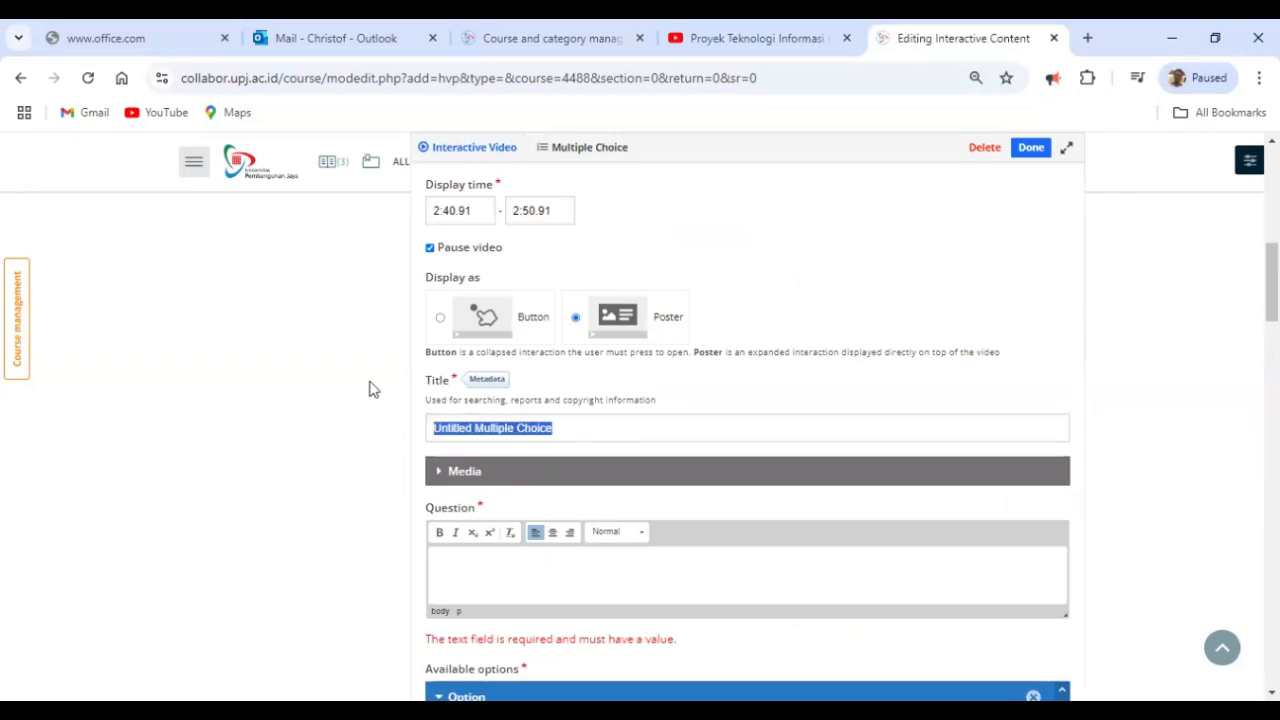
pyautogui.write('Pilar')
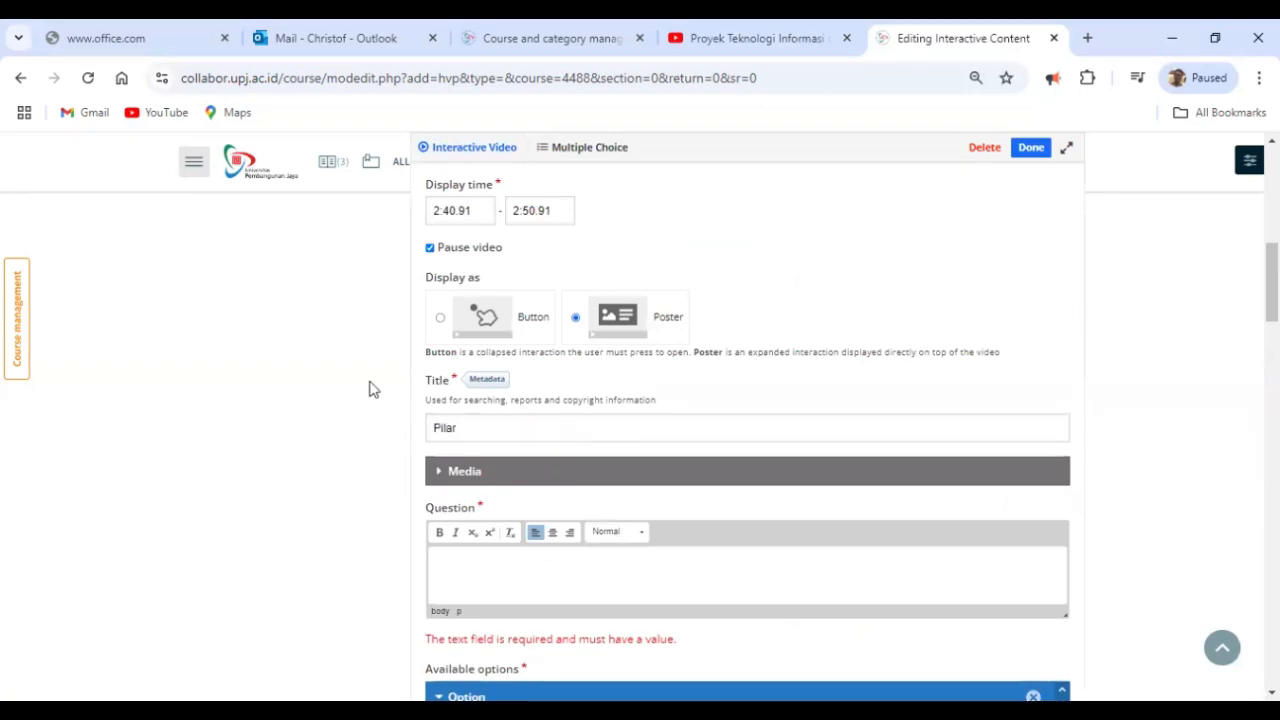
pyautogui.write(' area pengetahuan')
pyautogui.scroll(-1, 474, 443)
pyautogui.click(476, 444)
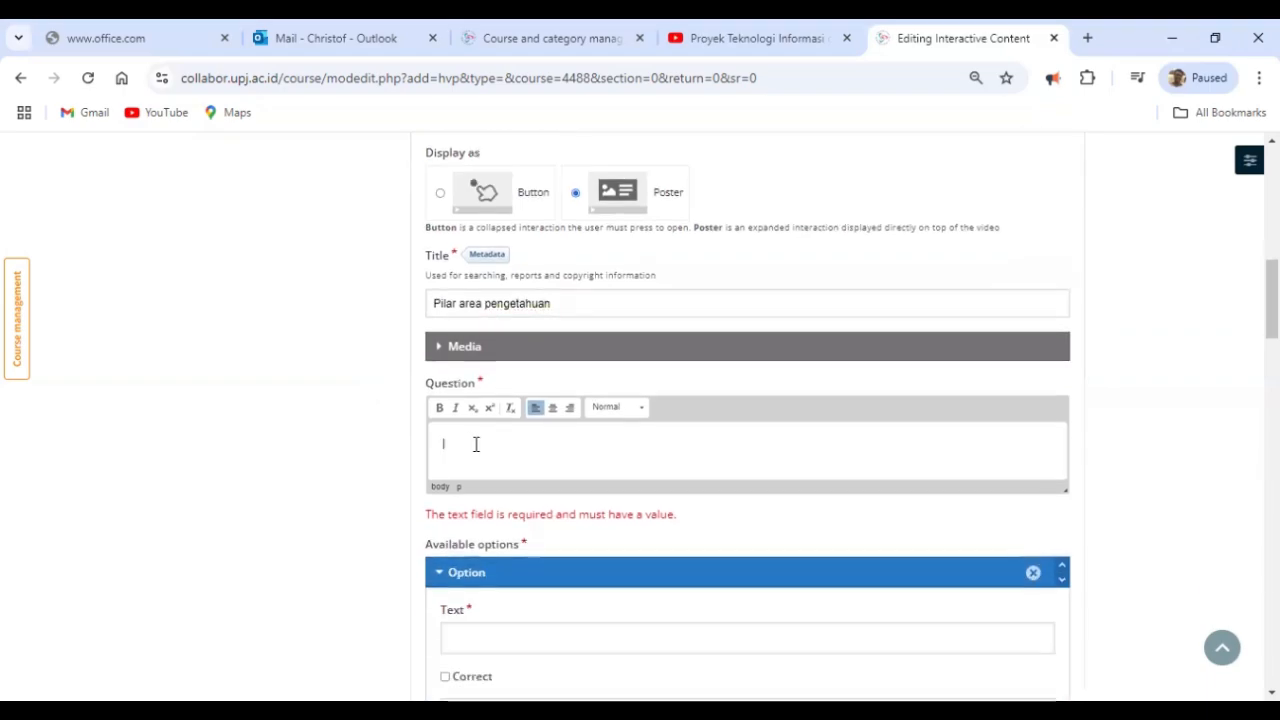
pyautogui.write('4 Pilar area pengetahuan pada t')
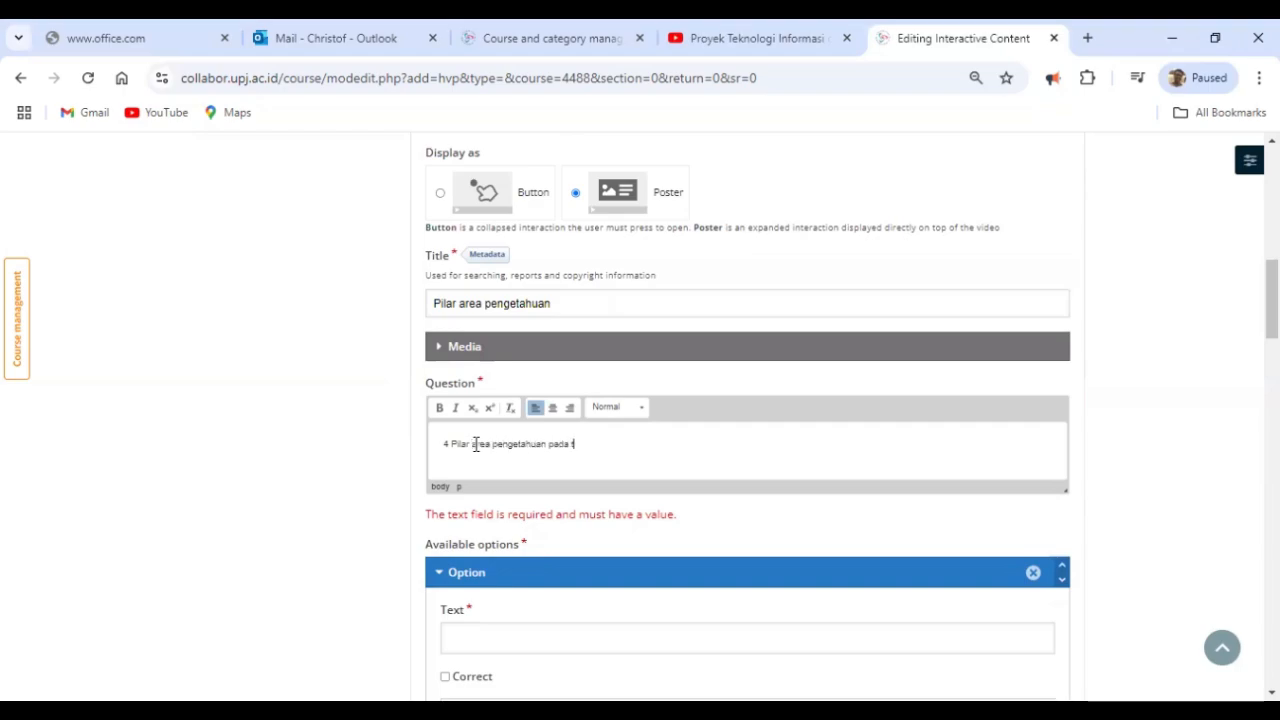
pyautogui.write('proyek')
# - Enter "Ruang lingkup, waktu, biaya dan kualitas" as the new question's first answer option and mark it as correct
pyautogui.scroll(-1, 476, 444)
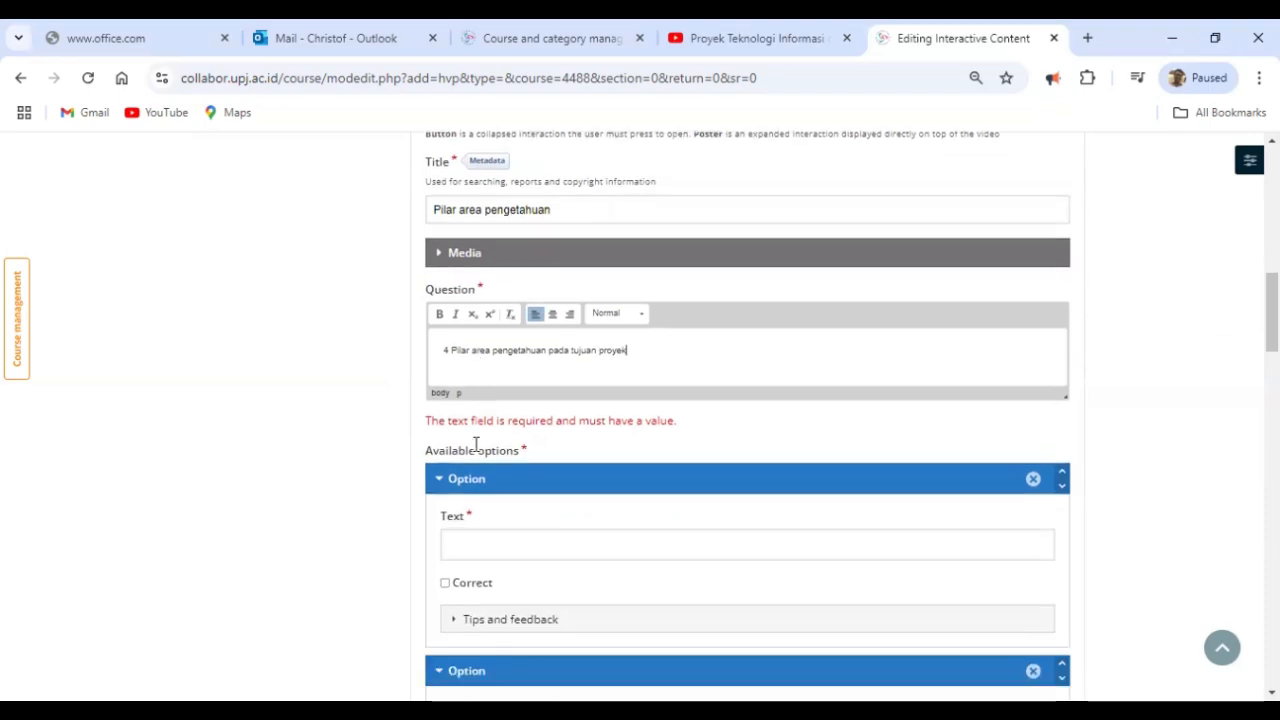
pyautogui.click(549, 543)
pyautogui.write('Ruang ling')
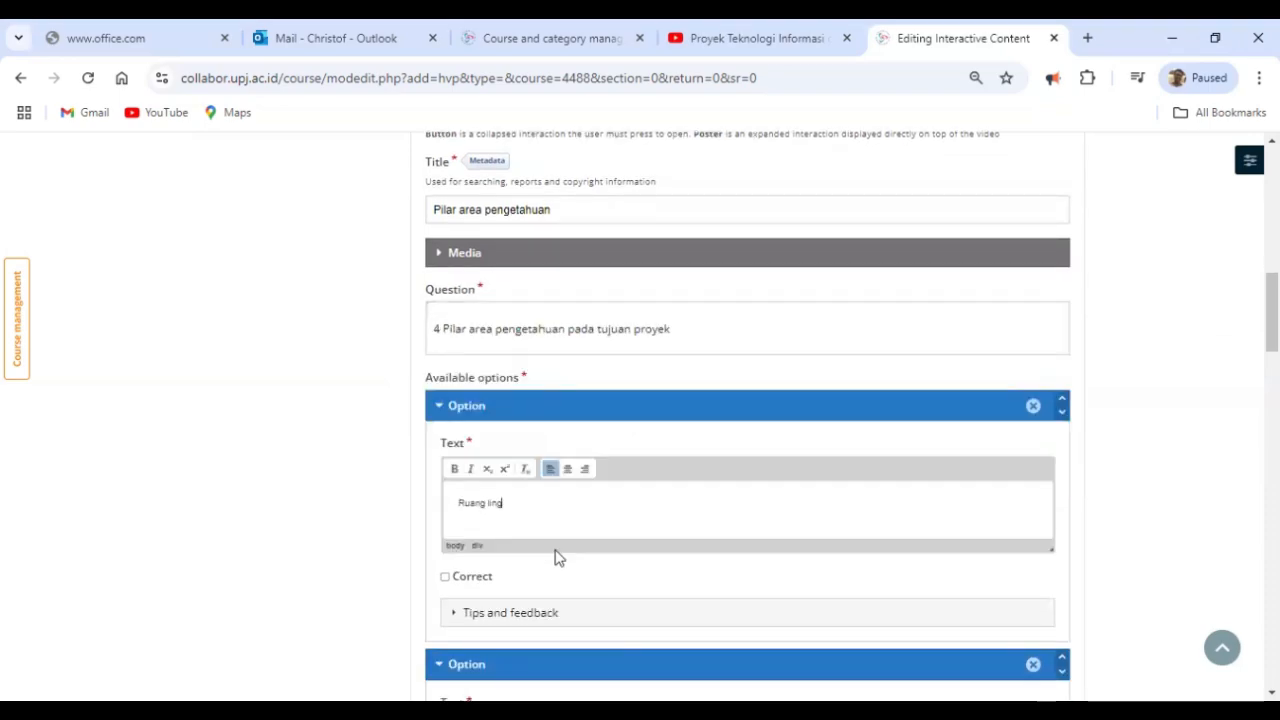
pyautogui.write('kup, waktu')
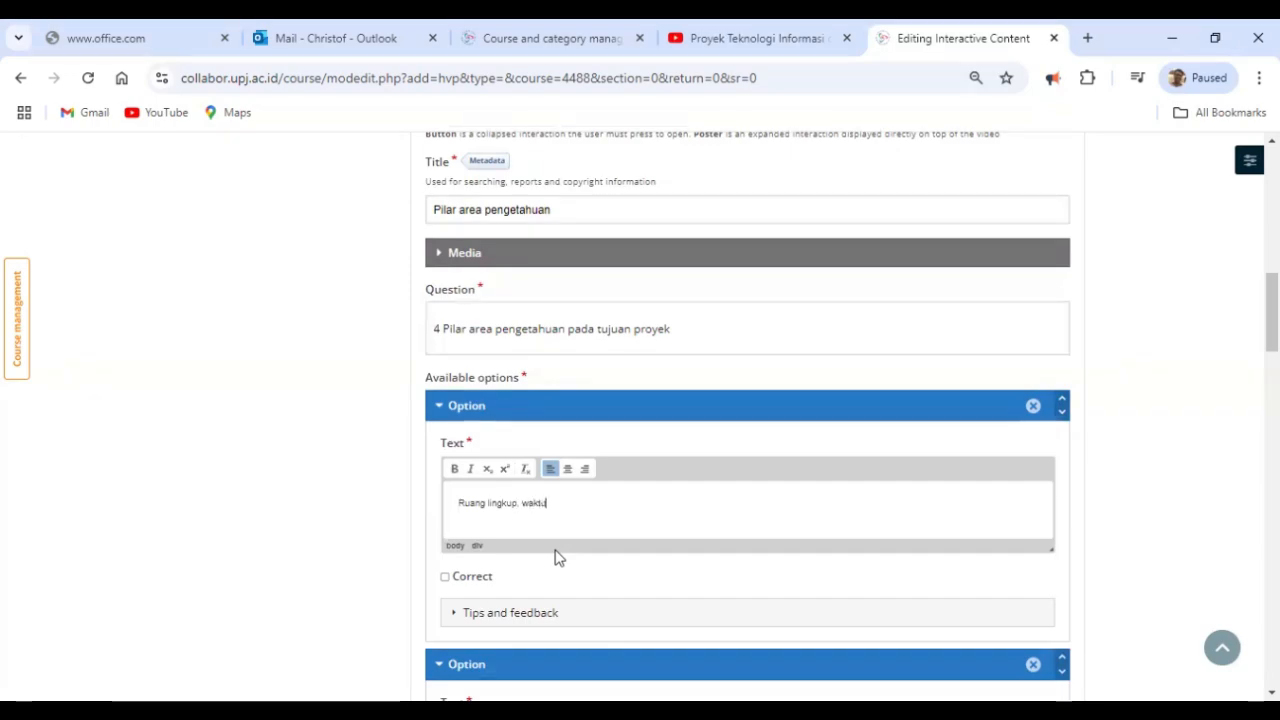
pyautogui.write(', biaya dan kualitas')
pyautogui.click(469, 577)
# - Enter "modal, keuntungan, kejujuran dan waktu" as the new question's second answer option
pyautogui.scroll(-1, 596, 516)
pyautogui.click(552, 606)
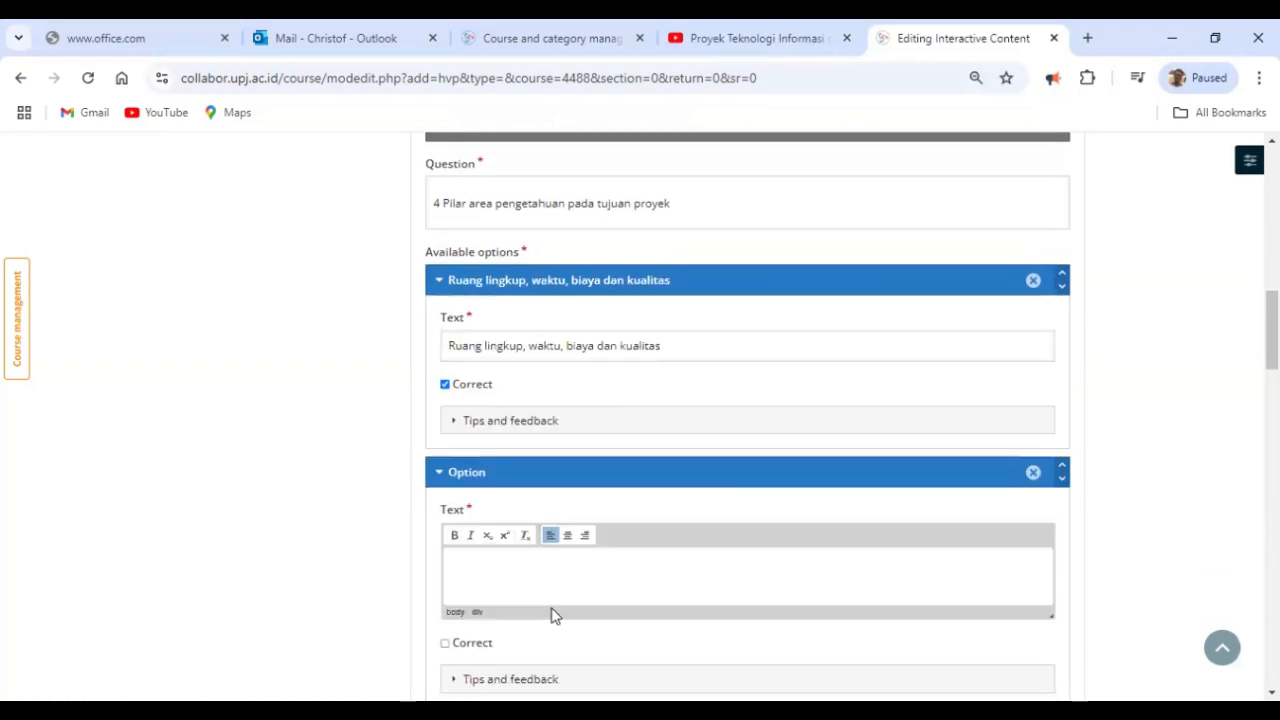
pyautogui.write('modal, keuntungan, ')
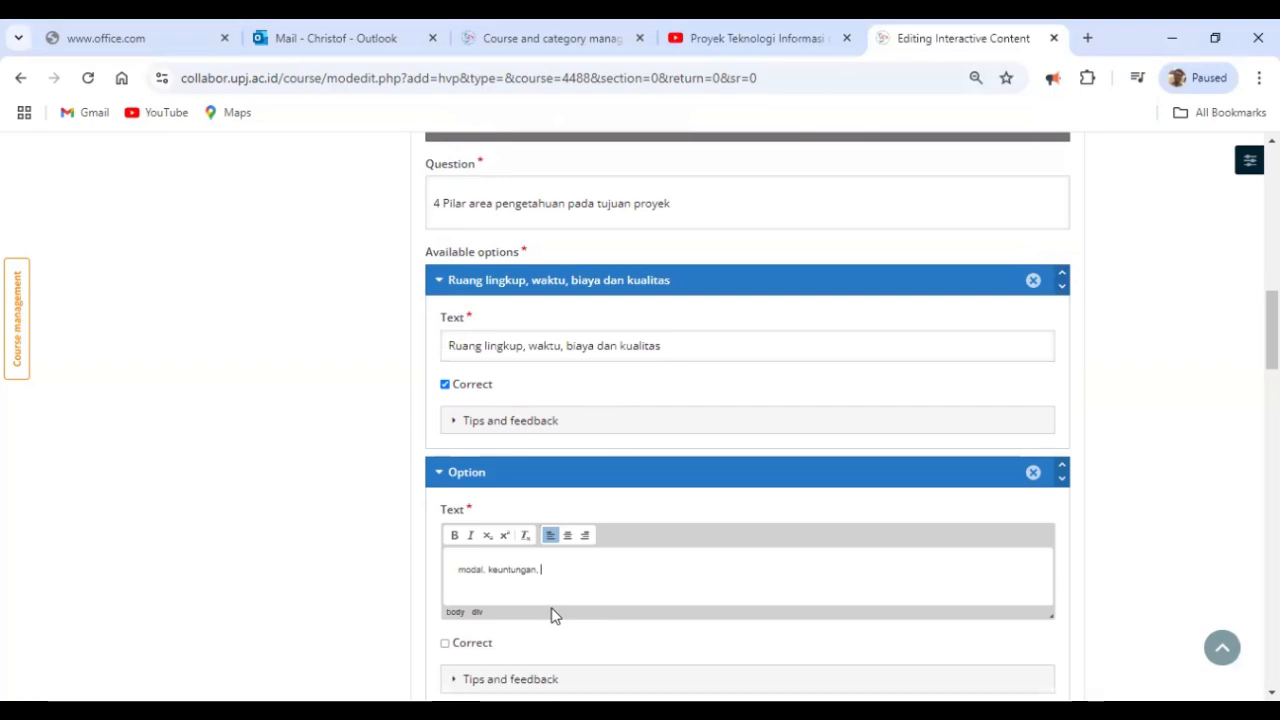
pyautogui.write('kejujuran dan waktu')
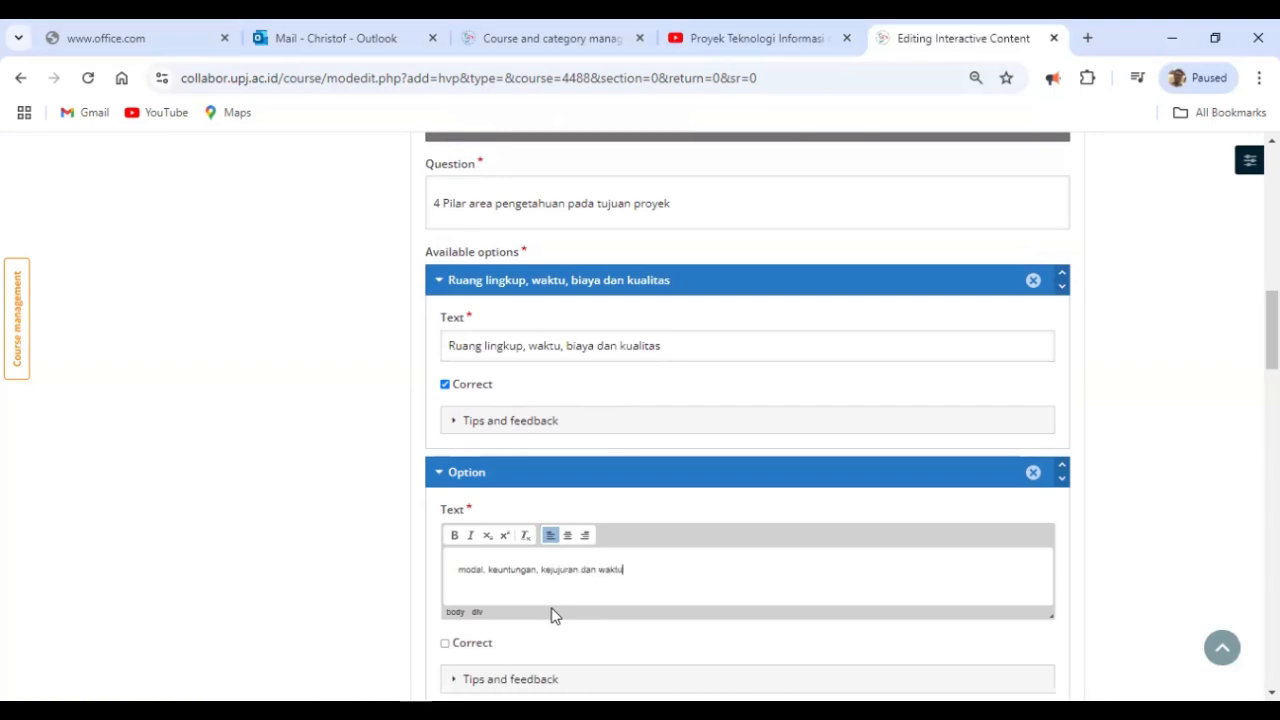
# - Finish the "4 Pilar area pengetahuan" question, then move its poster up on the video and enlarge it to fit both answers
pyautogui.scroll(-6, 555, 615)
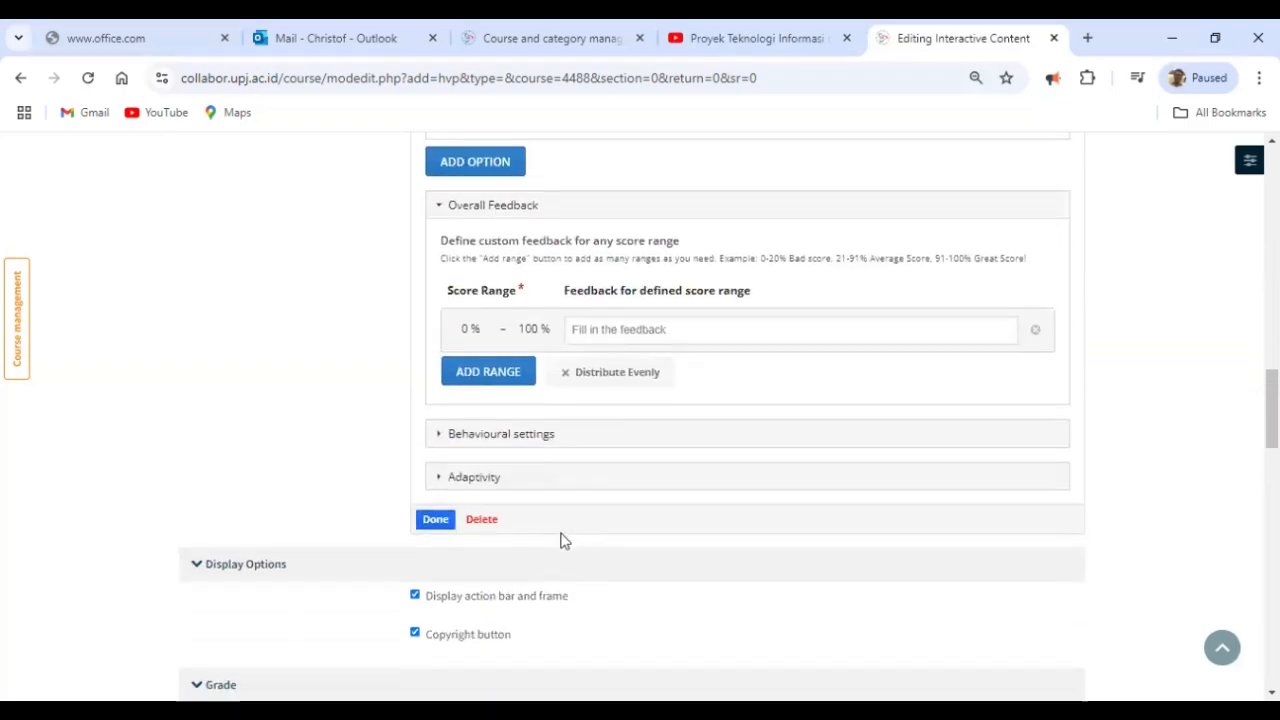
pyautogui.scroll(-1, 480, 500)
pyautogui.click(432, 466)
pyautogui.scroll(-2, 950, 460)
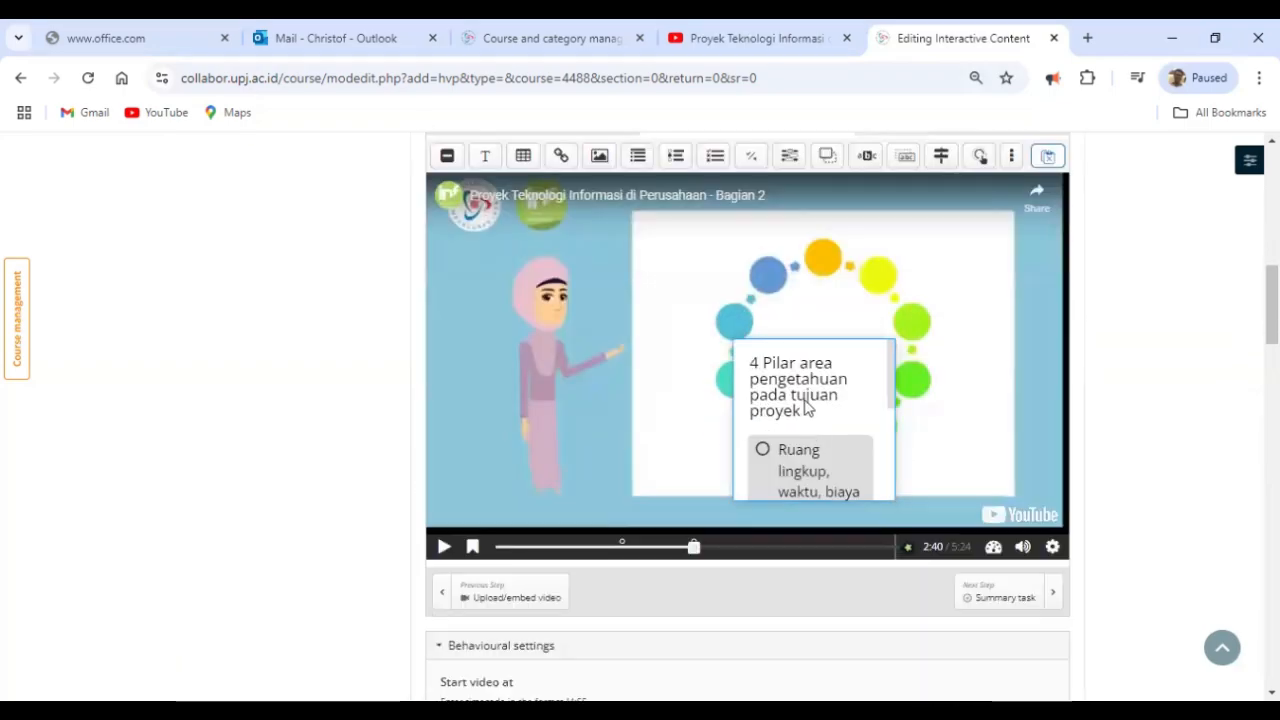
pyautogui.moveTo(846, 371); pyautogui.dragTo(882, 267)
pyautogui.moveTo(931, 397); pyautogui.dragTo(1010, 484)
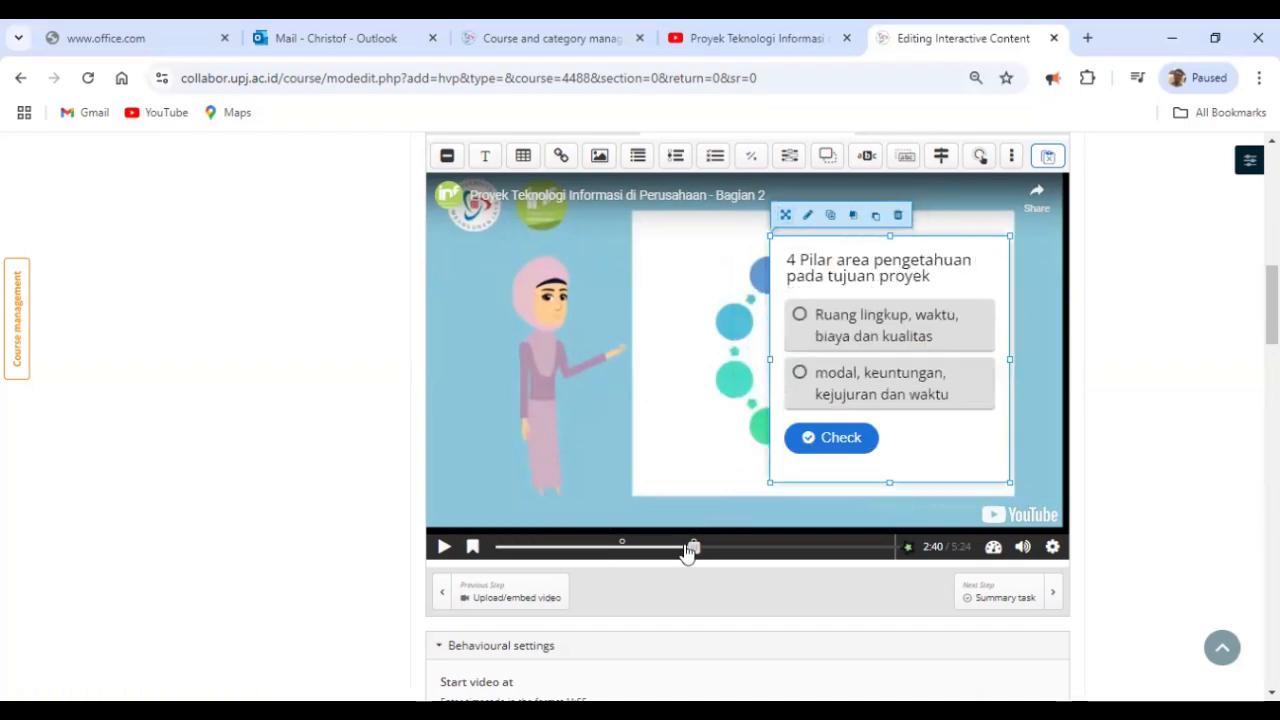
# - Add another Multiple Choice interaction at about 4:34 in the video, displayed as a poster that pauses the video
pyautogui.moveTo(690, 548); pyautogui.dragTo(833, 550)
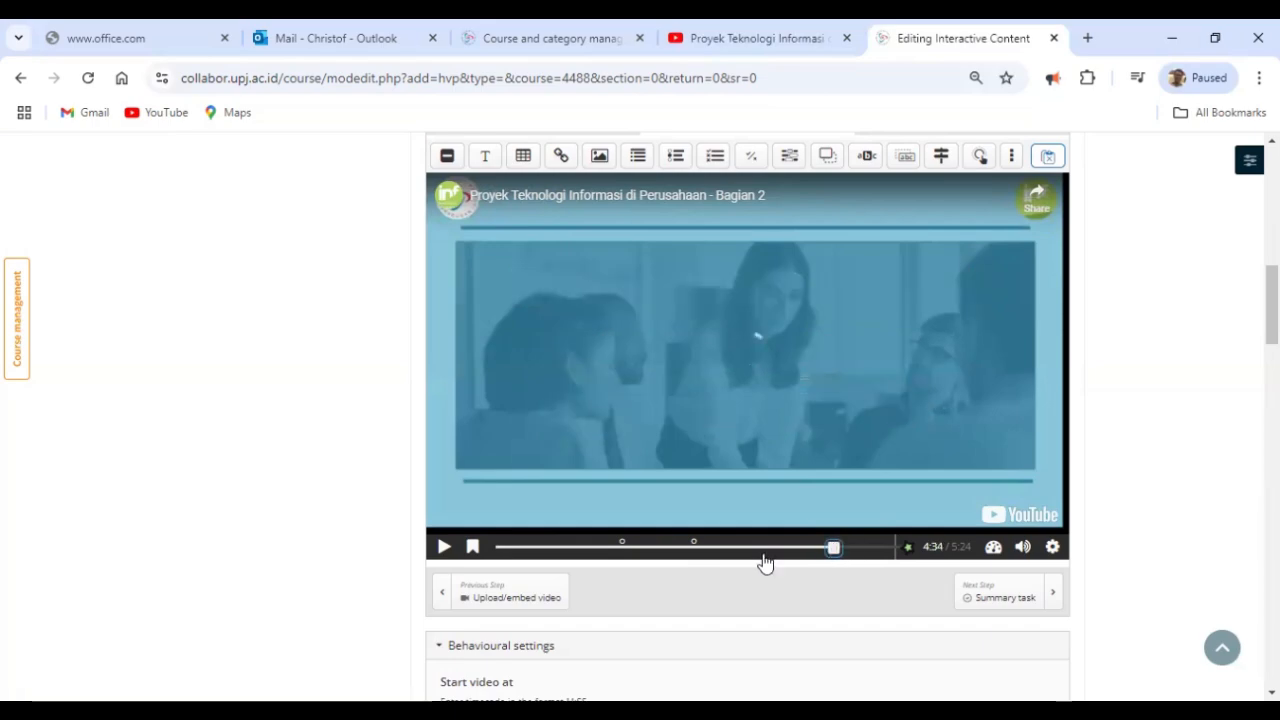
pyautogui.scroll(1, 585, 300)
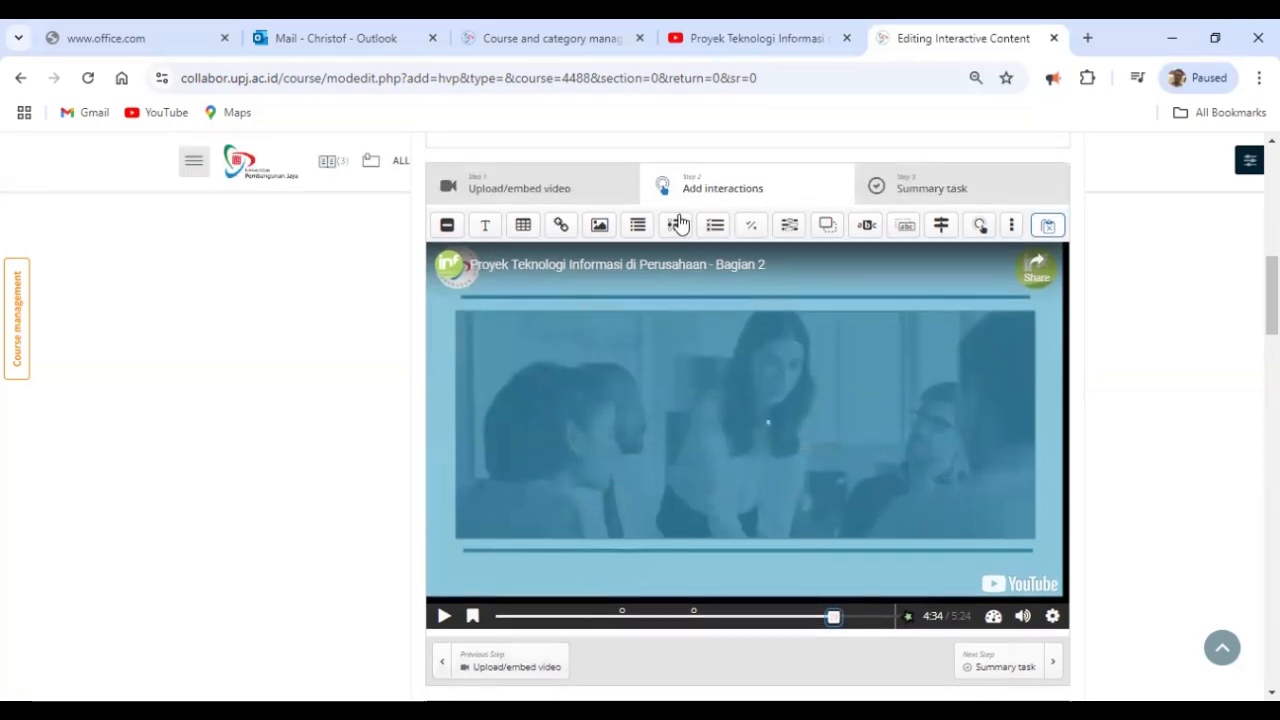
pyautogui.click(715, 217)
pyautogui.click(545, 428)
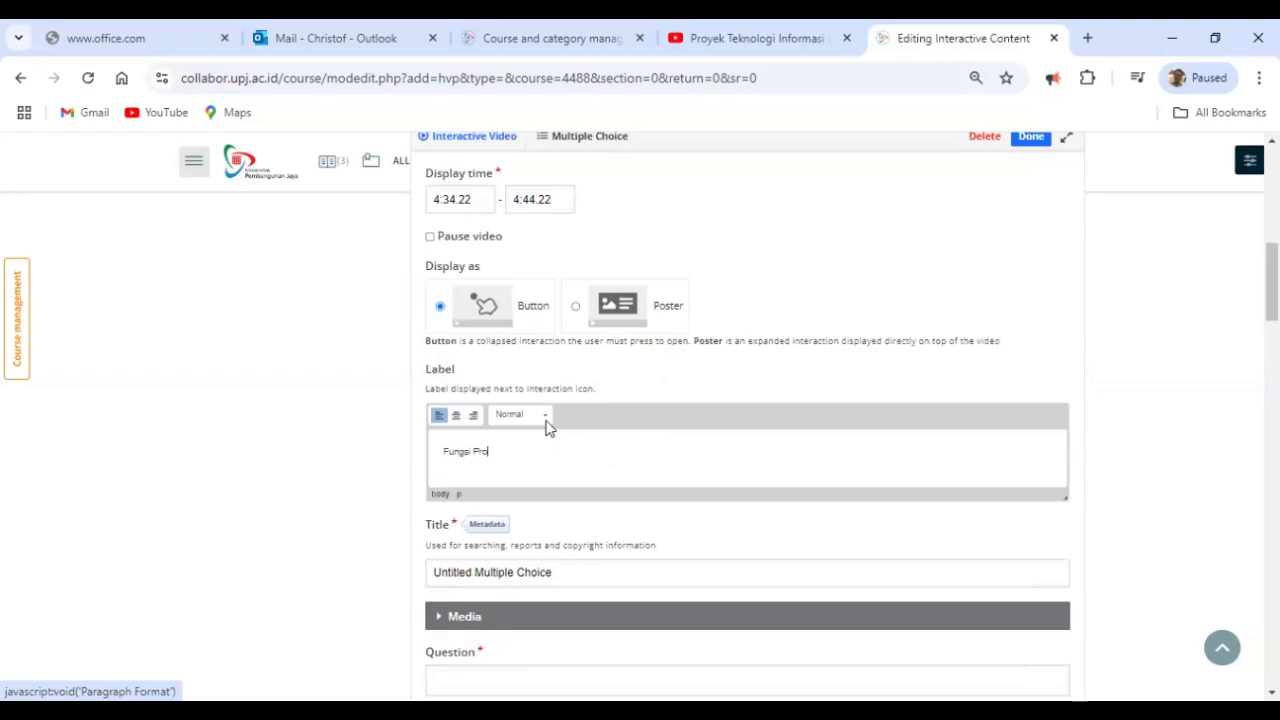
pyautogui.click(573, 307)
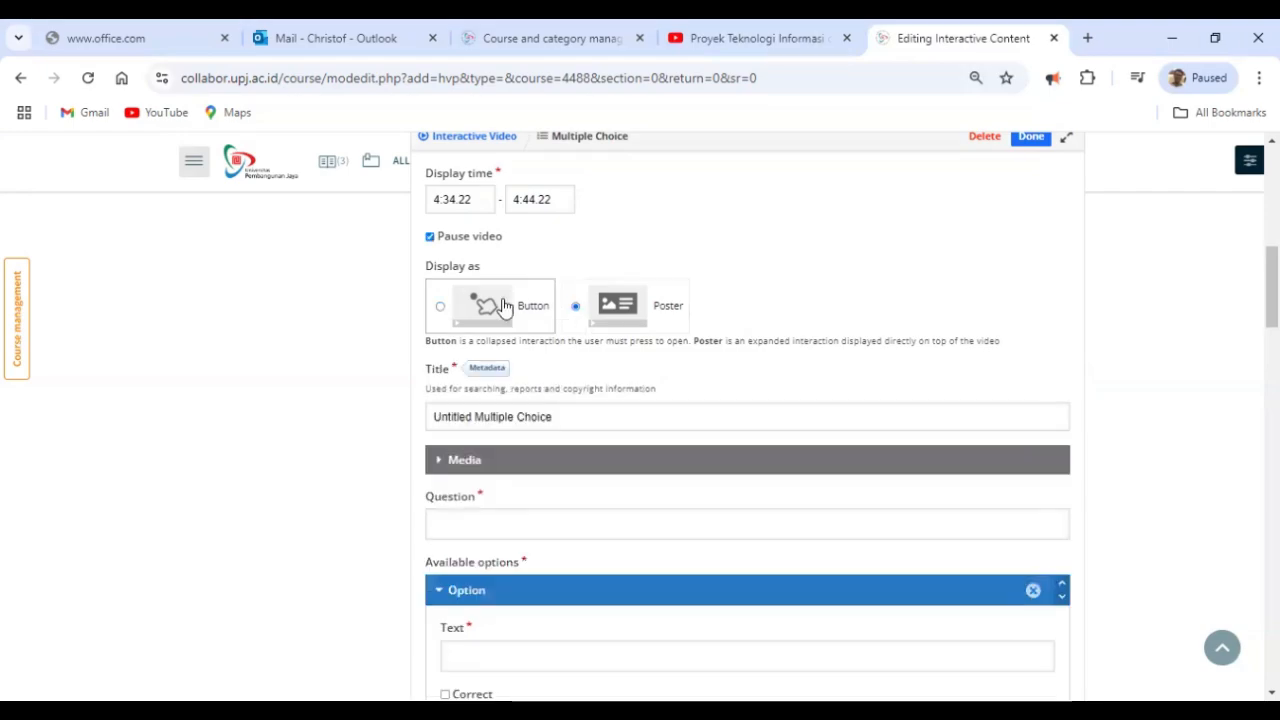
# - Enter "Fungsi dari Proposal" as the question text of the new Multiple Choice interaction
pyautogui.click(517, 520)
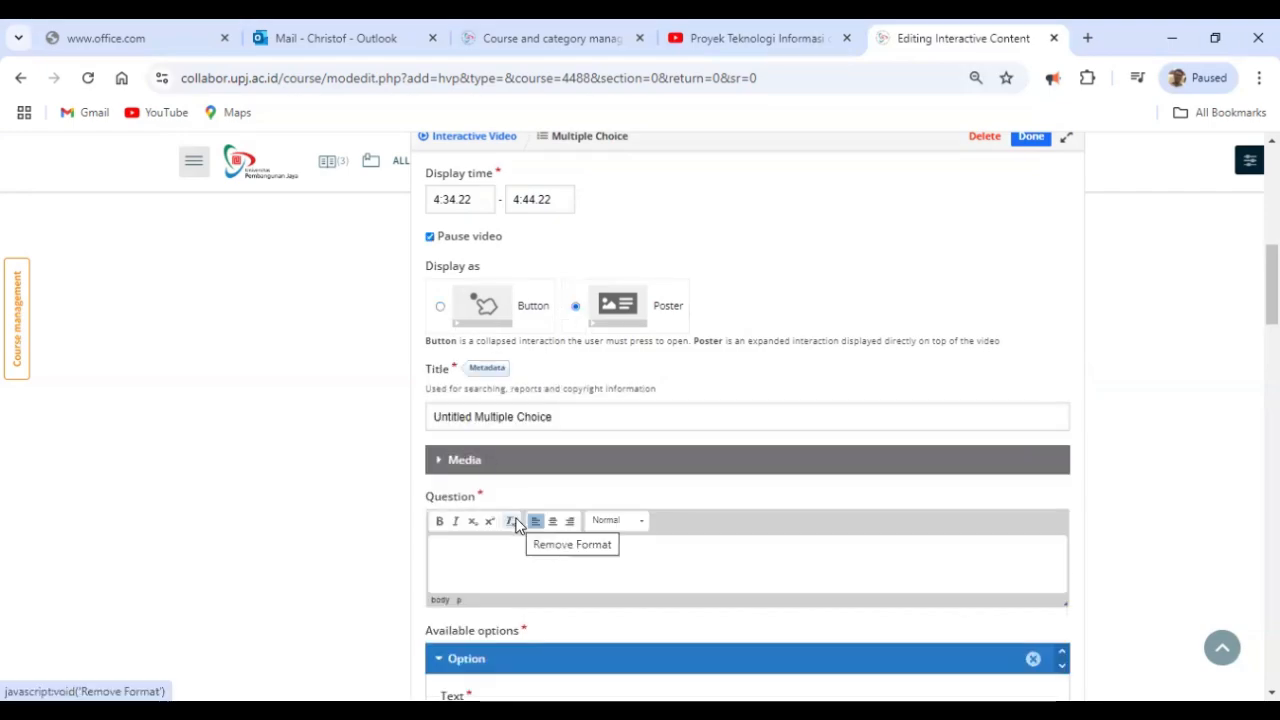
pyautogui.write('Fungs')
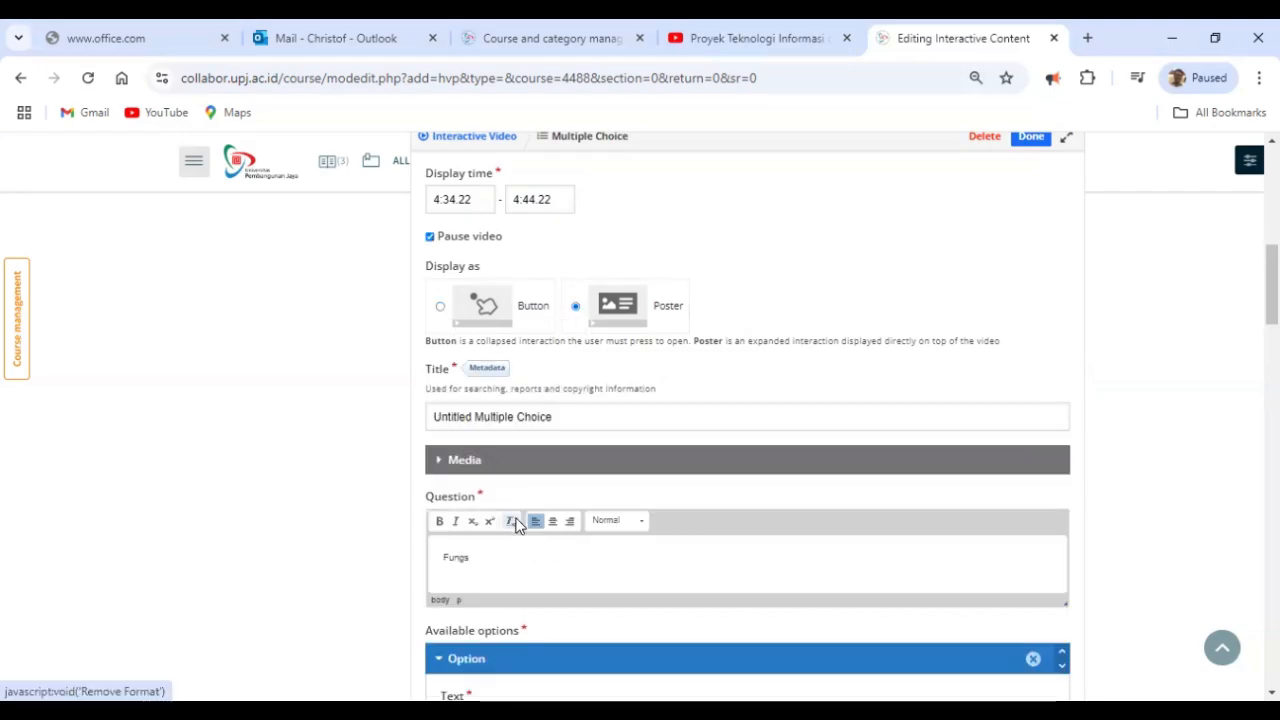
pyautogui.write('i dan')
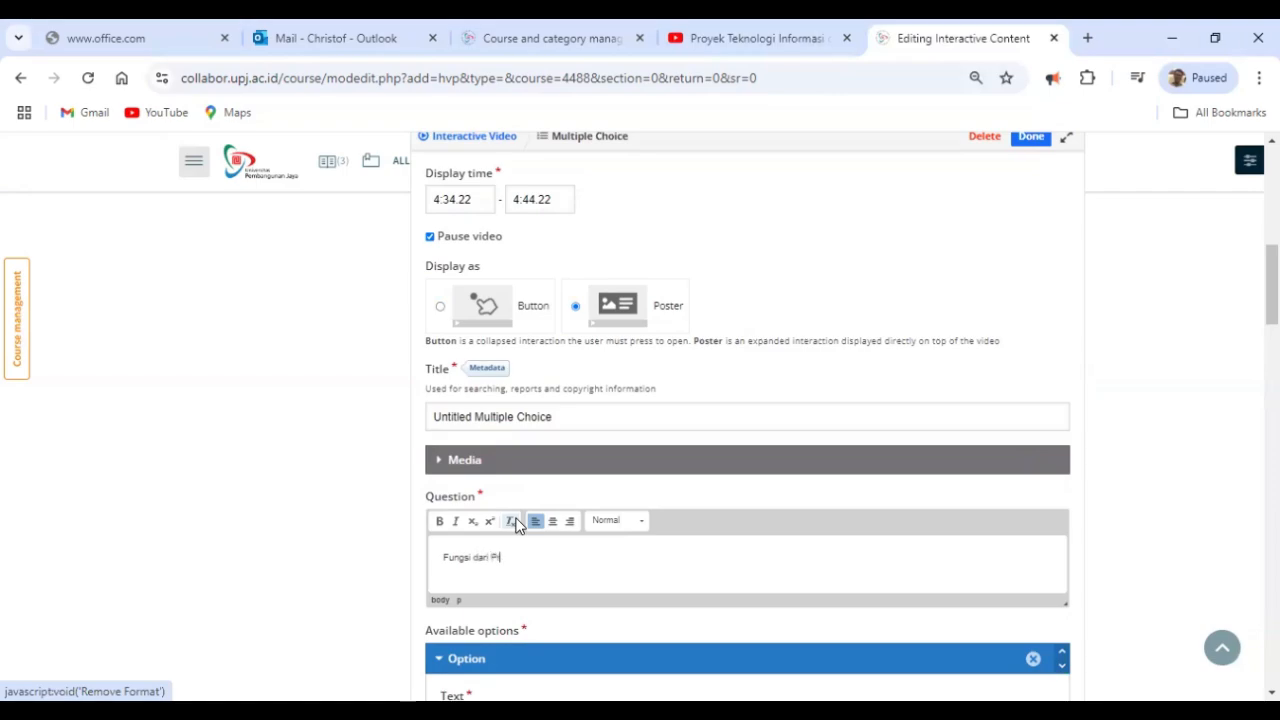
# - Enter "melakukan tender dengan lembaga pemerintah maupun swasta" as the first answer option and mark it as correct
pyautogui.scroll(-1, 517, 525)
pyautogui.click(583, 643)
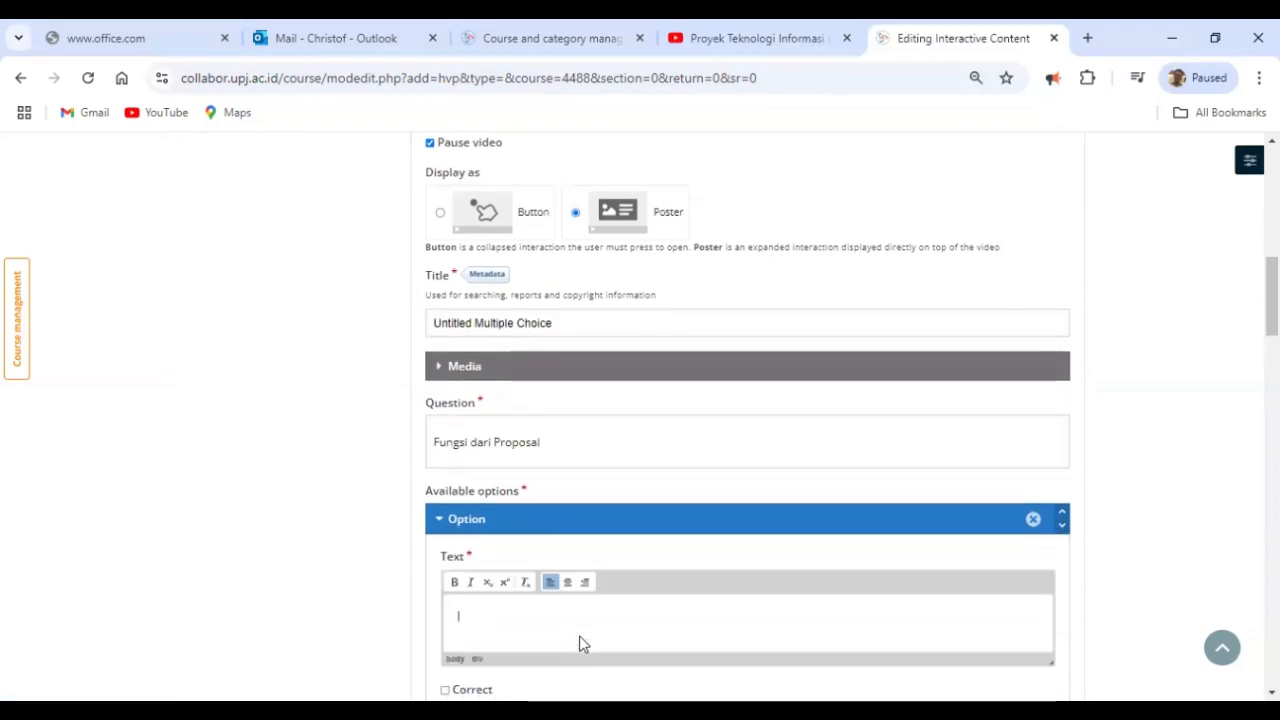
pyautogui.scroll(-1, 583, 643)
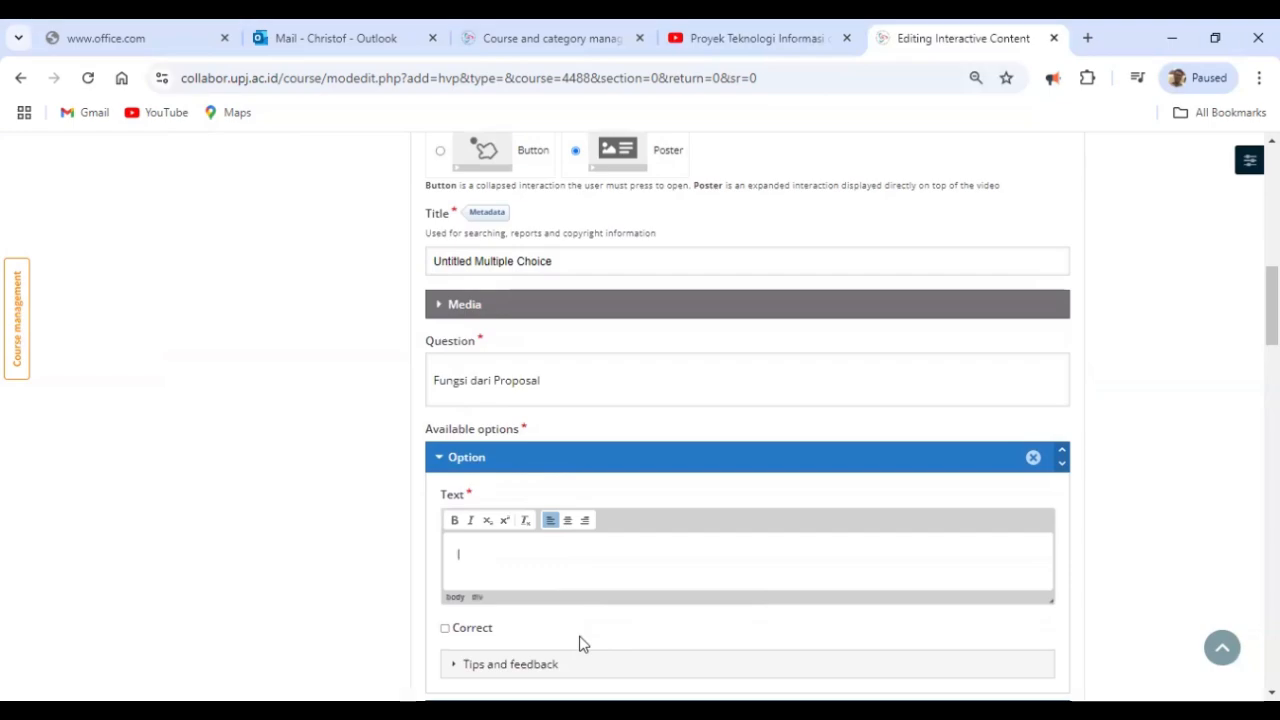
pyautogui.write('melakukan tender')
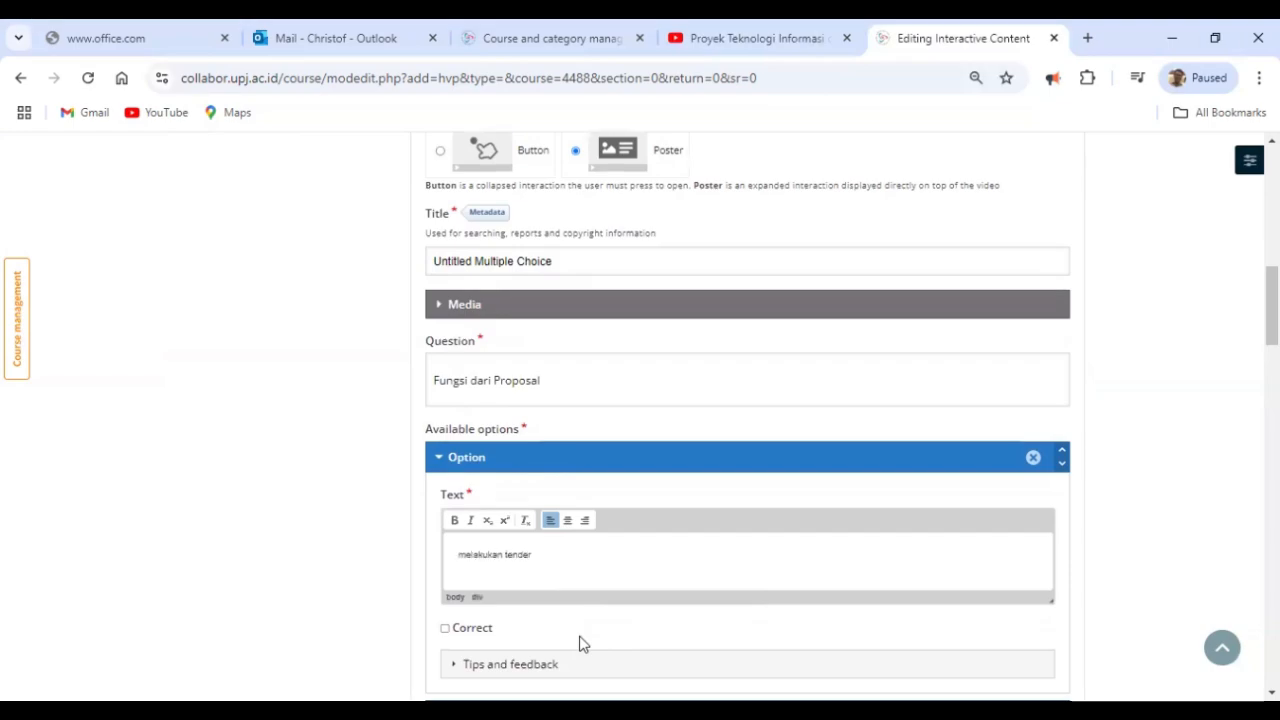
pyautogui.write(' dengan lembaga pemerintah maupun swasta')
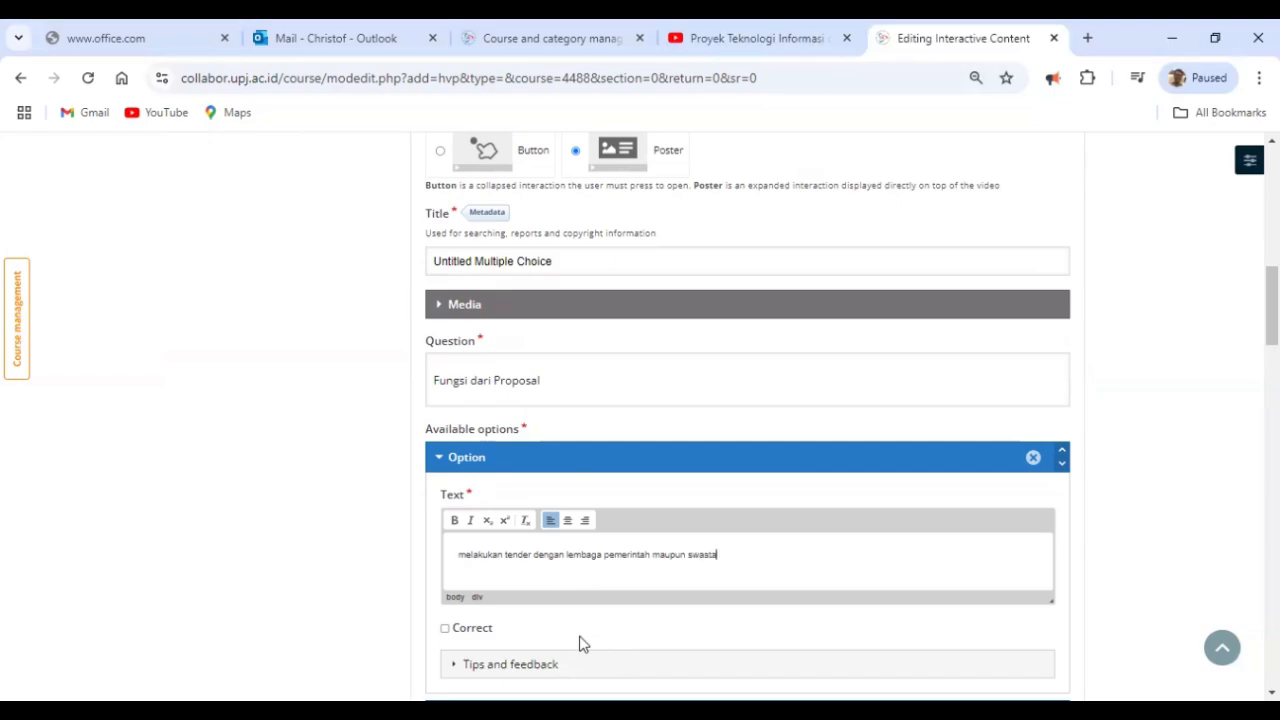
pyautogui.click(478, 630)
# - Enter "melakukan tender dengan rekan kerja maupun saudara" as the second answer option and finish the question
pyautogui.scroll(-2, 629, 600)
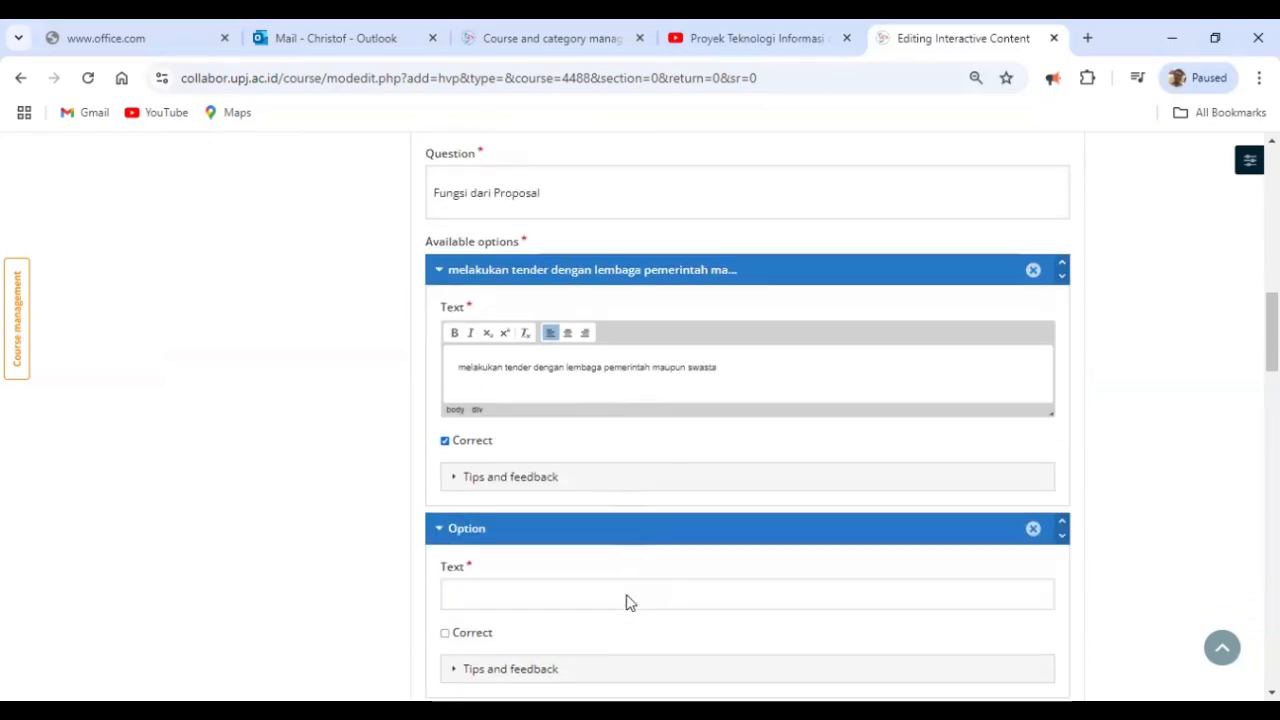
pyautogui.click(629, 568)
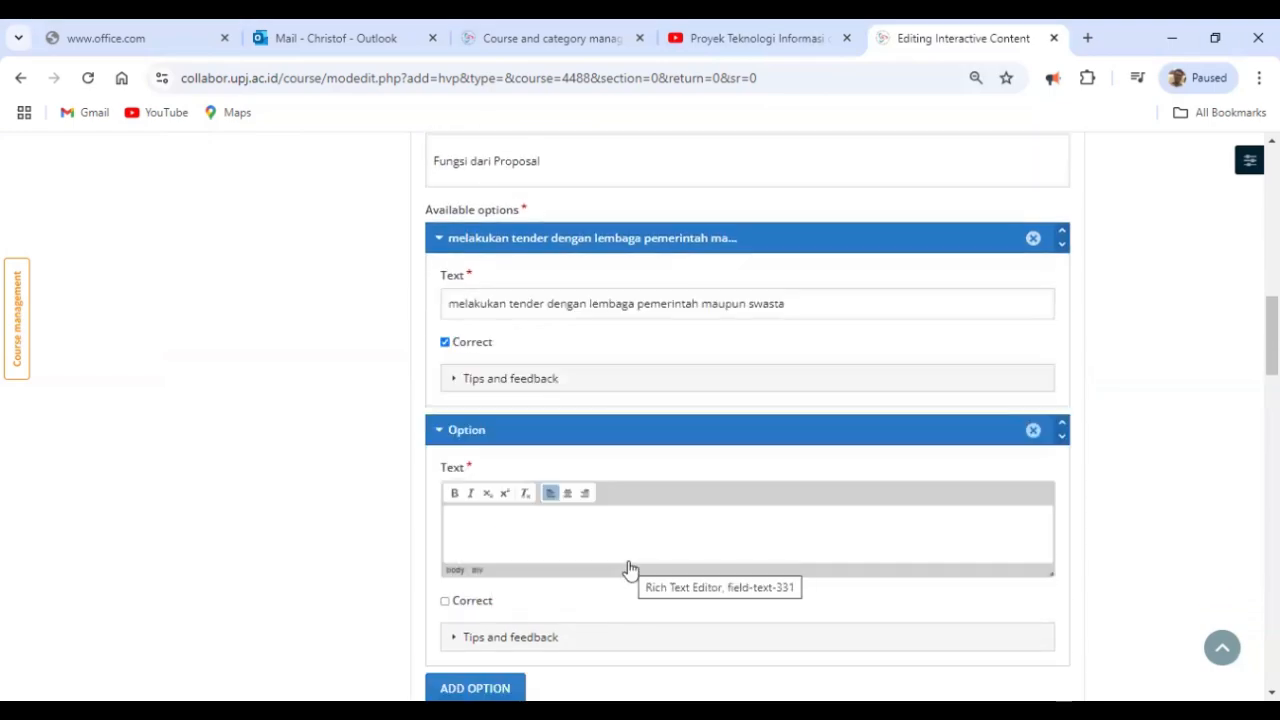
pyautogui.write('melakukan tender')
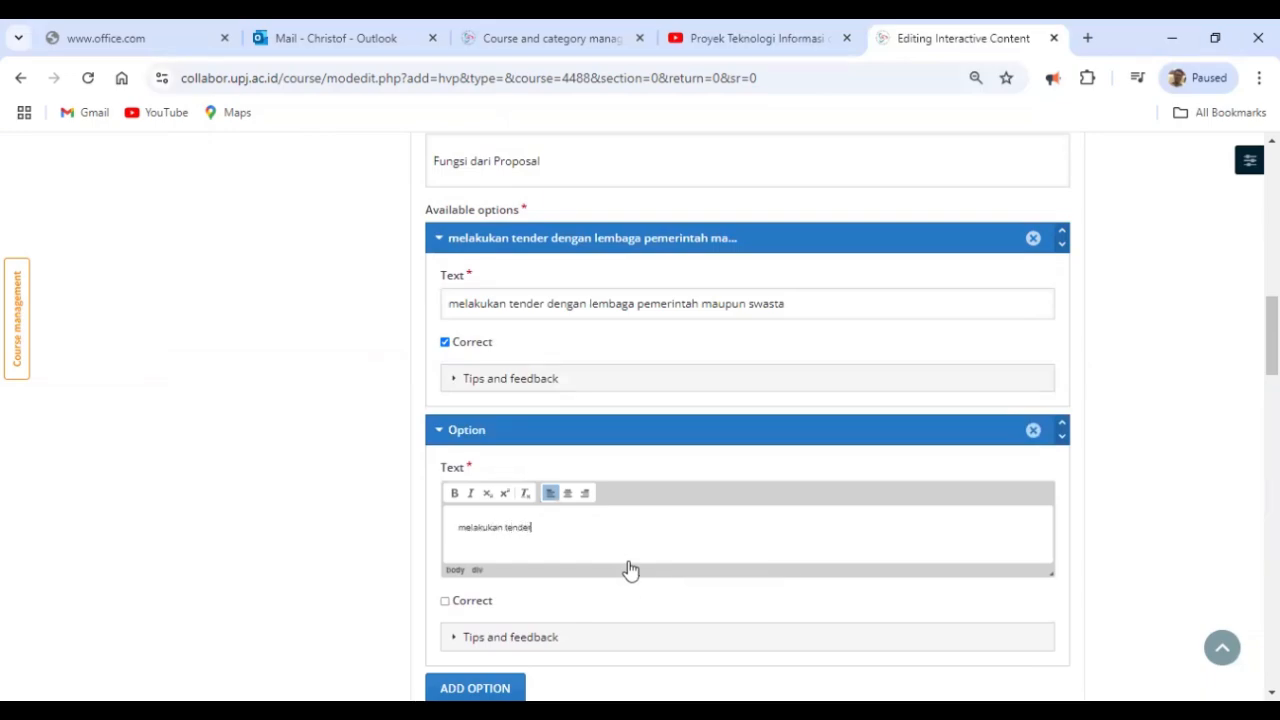
pyautogui.write(' dengan rekan kerja maupun swa')
pyautogui.scroll(-10, 630, 570)
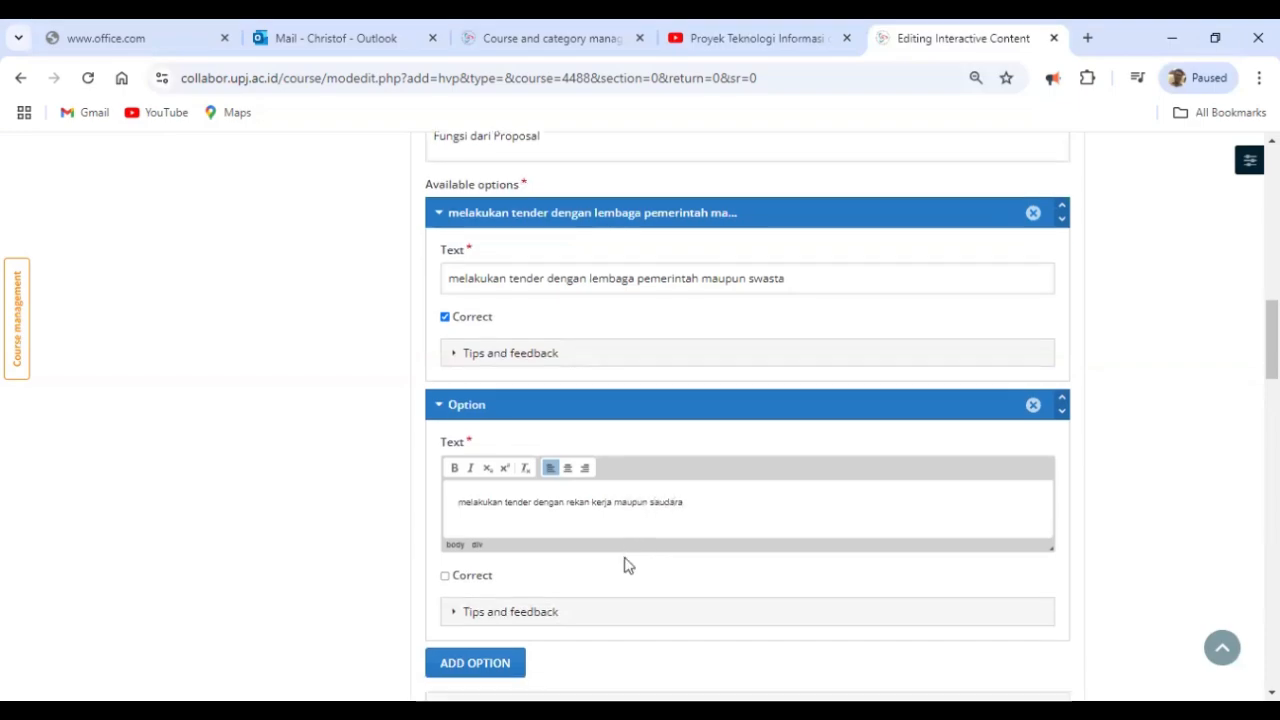
pyautogui.click(434, 390)
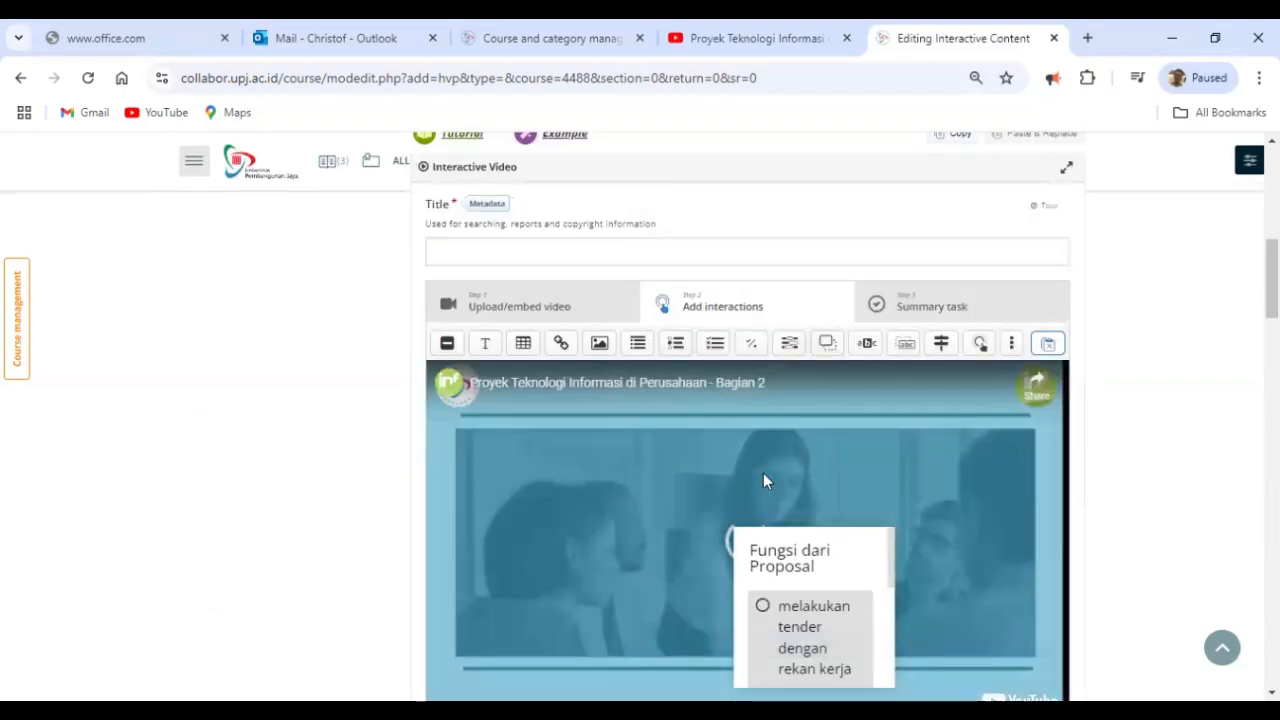
# - Enlarge the "Fungsi dari Proposal" poster to fit both answers and place it over the left part of the video
pyautogui.moveTo(834, 554); pyautogui.dragTo(838, 460)
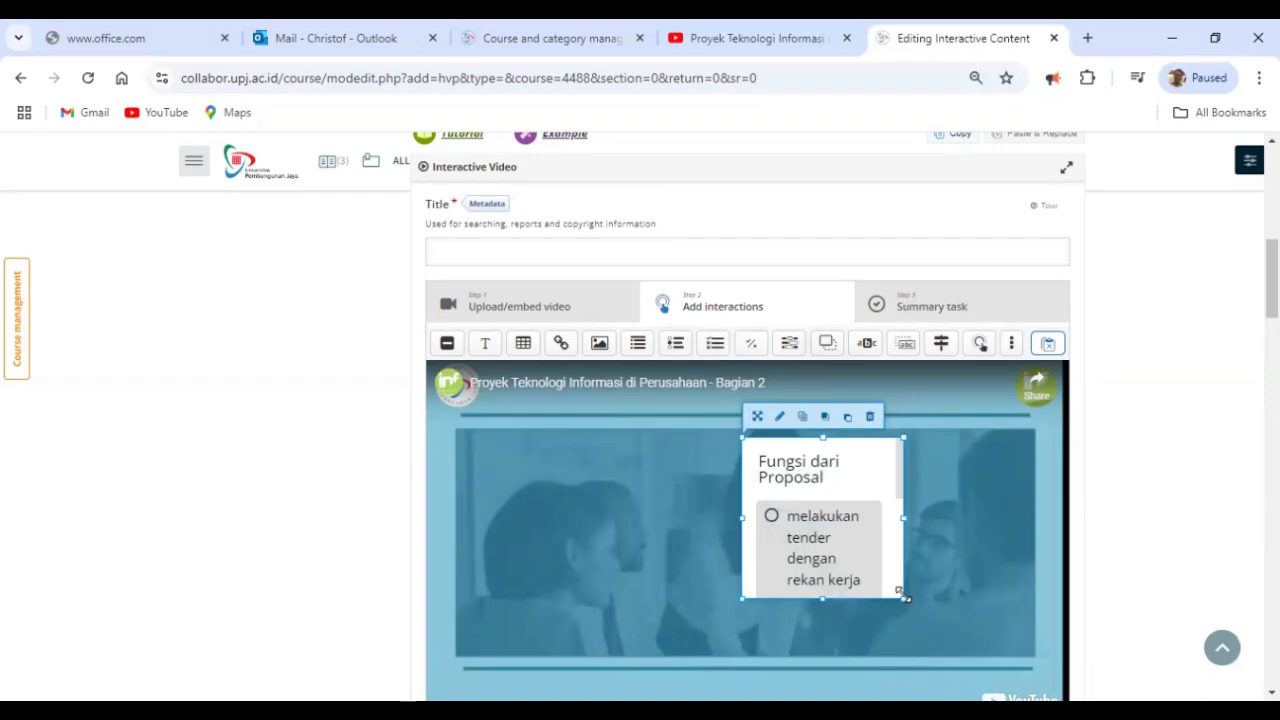
pyautogui.moveTo(905, 600); pyautogui.dragTo(967, 654)
pyautogui.scroll(-1, 968, 640)
pyautogui.moveTo(963, 527); pyautogui.dragTo(983, 566)
pyautogui.moveTo(890, 336); pyautogui.dragTo(689, 346)
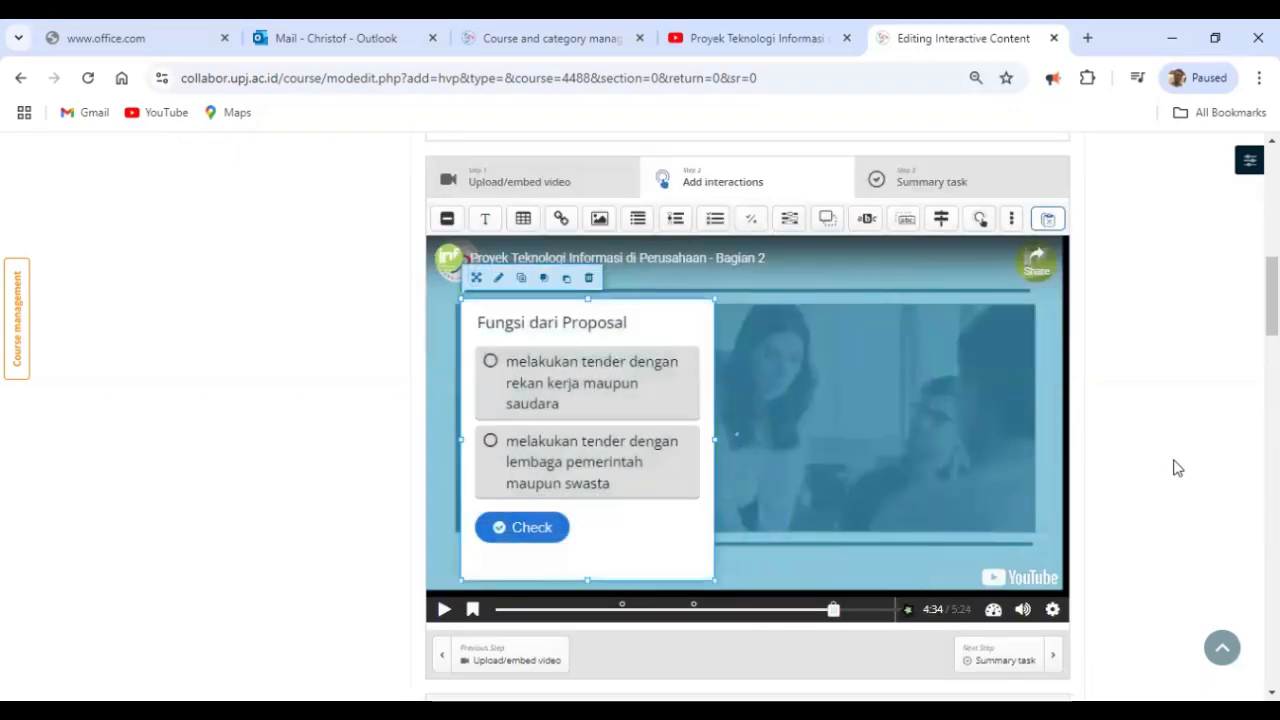
# - Replace the summary task's introduction text with "manajemen proyek sangat dibutuhkan oleh setiap stakholder untuk pembangunan di masyarakat."
pyautogui.click(957, 180)
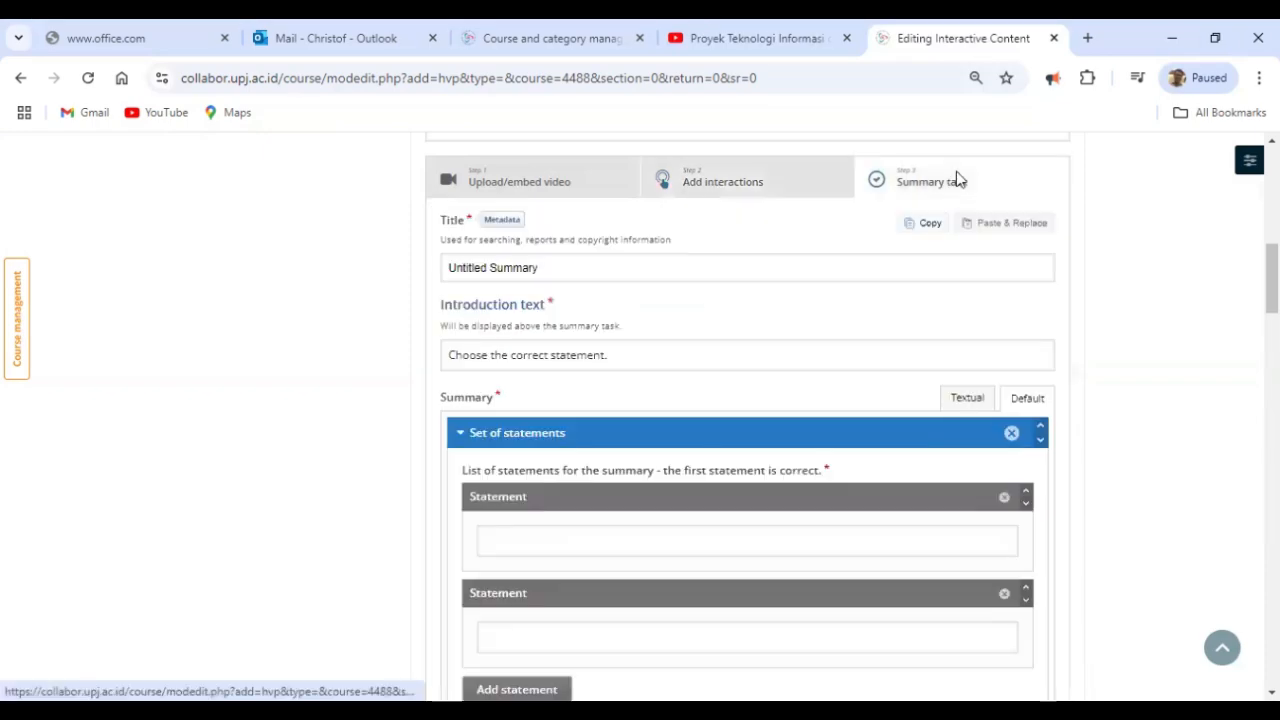
pyautogui.click(757, 184)
pyautogui.click(876, 182)
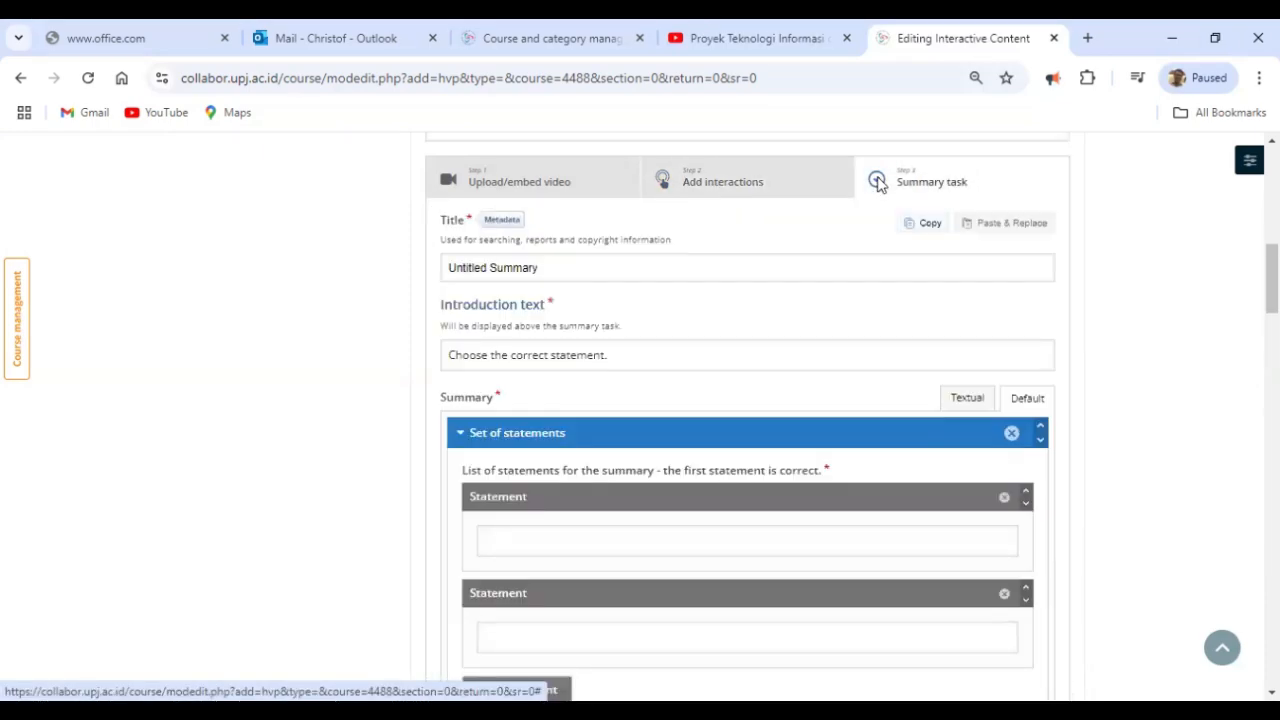
pyautogui.click(622, 357)
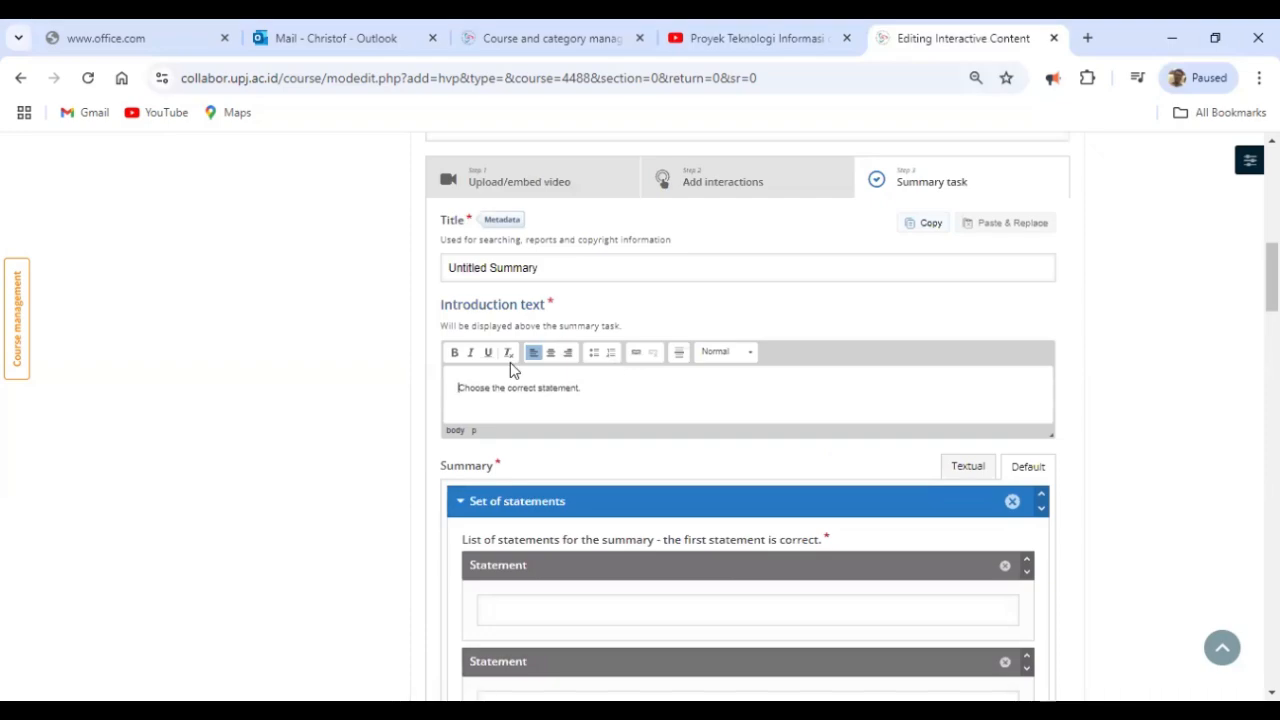
pyautogui.write('manajemen proyek sangat di')
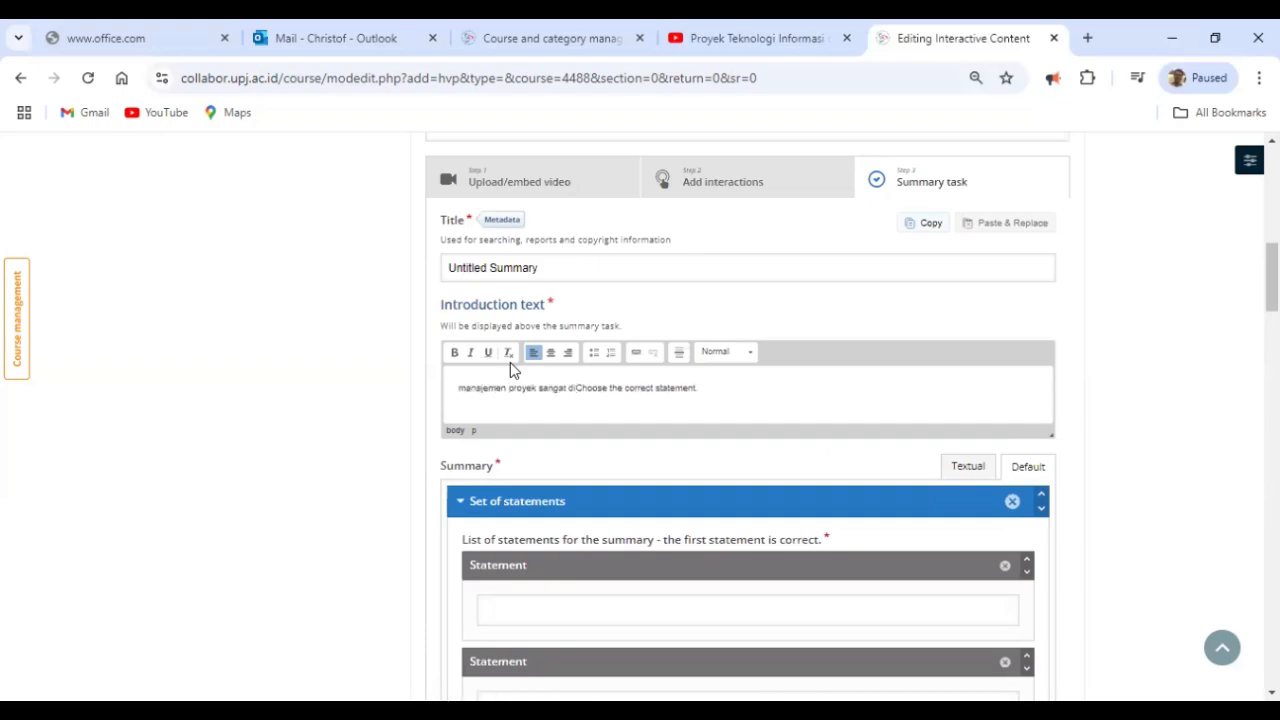
pyautogui.write('butuhkan oleh ')
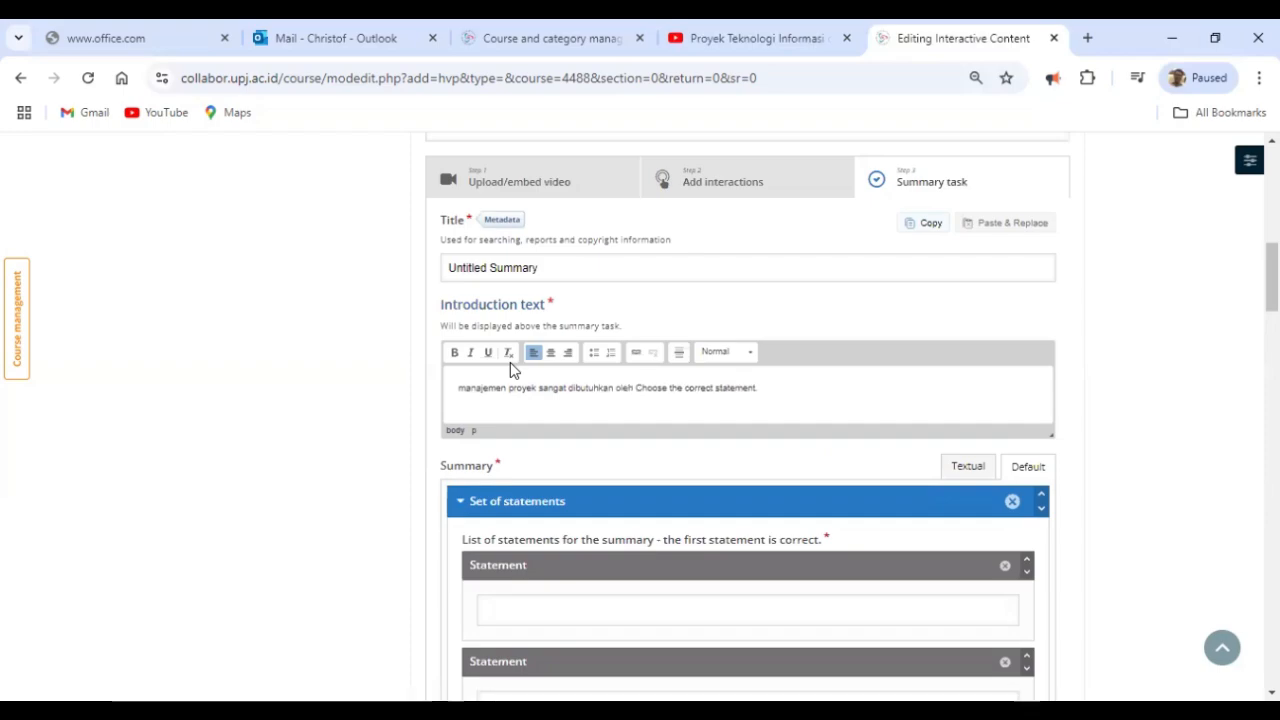
pyautogui.write('setiap stak')
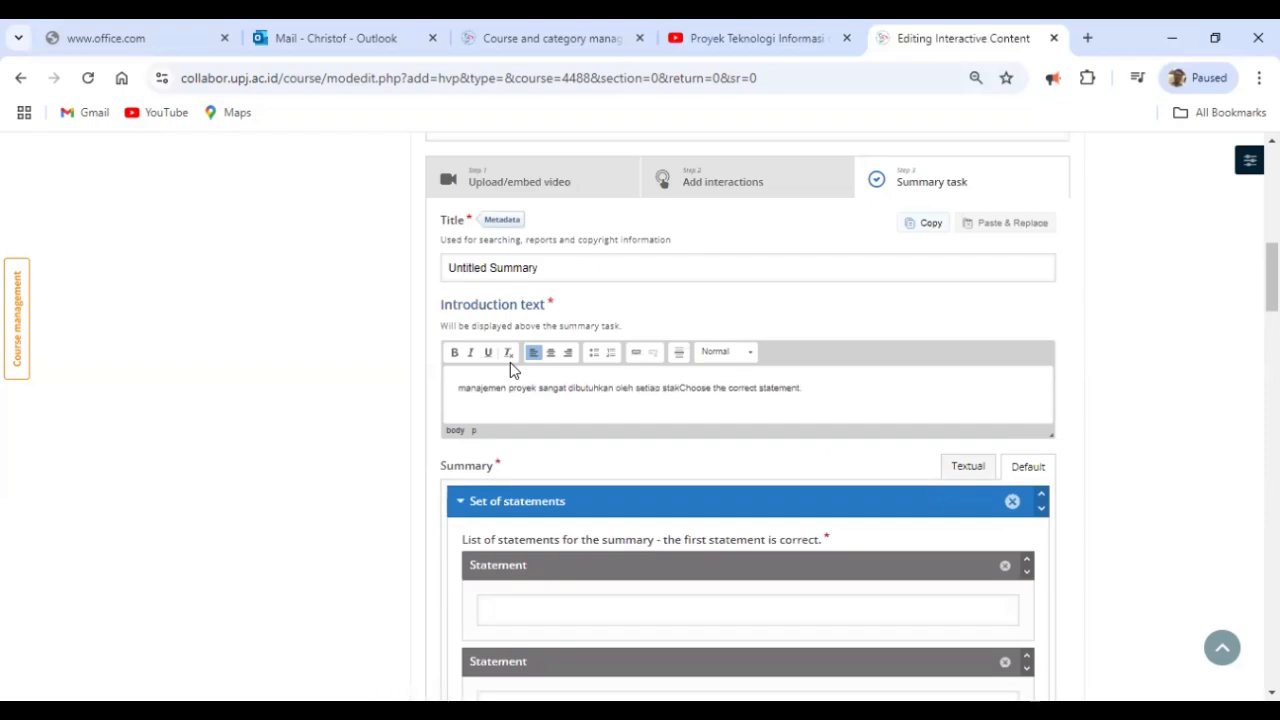
pyautogui.write('hal')
pyautogui.press('BackSpace')
pyautogui.press('BackSpace')
pyautogui.write('older untuk pembanguna')
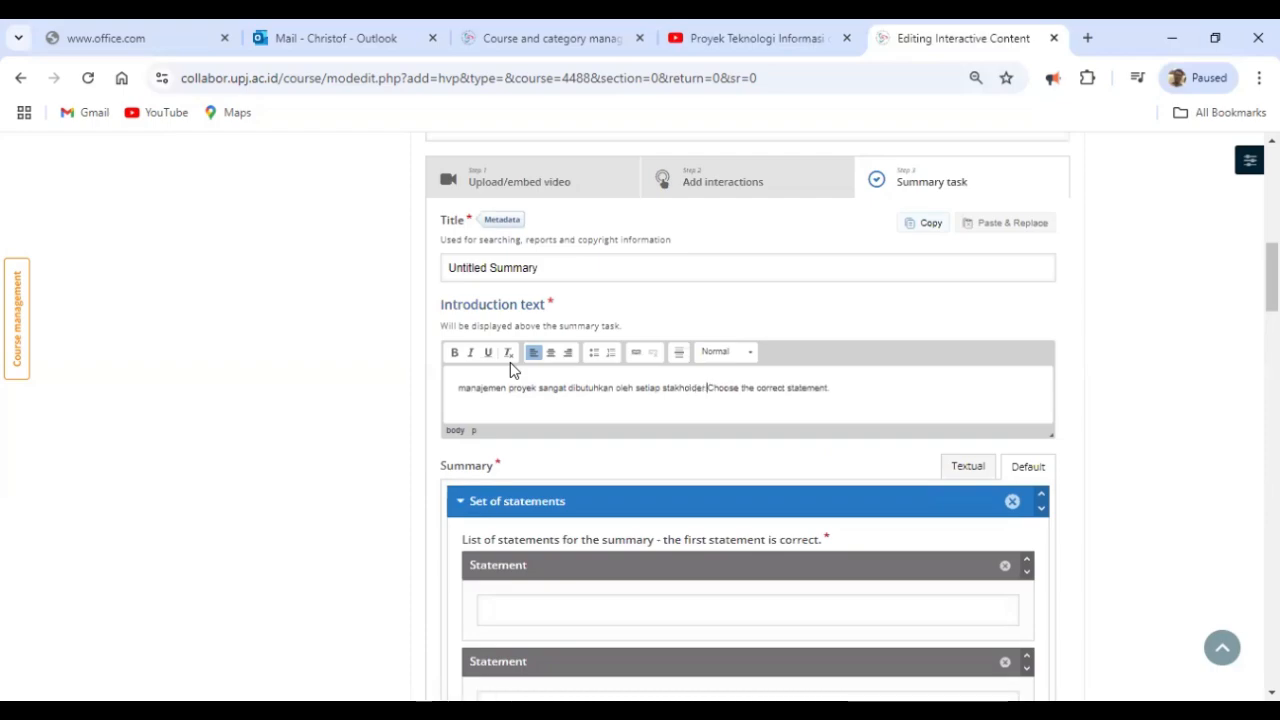
pyautogui.write('n di masyara')
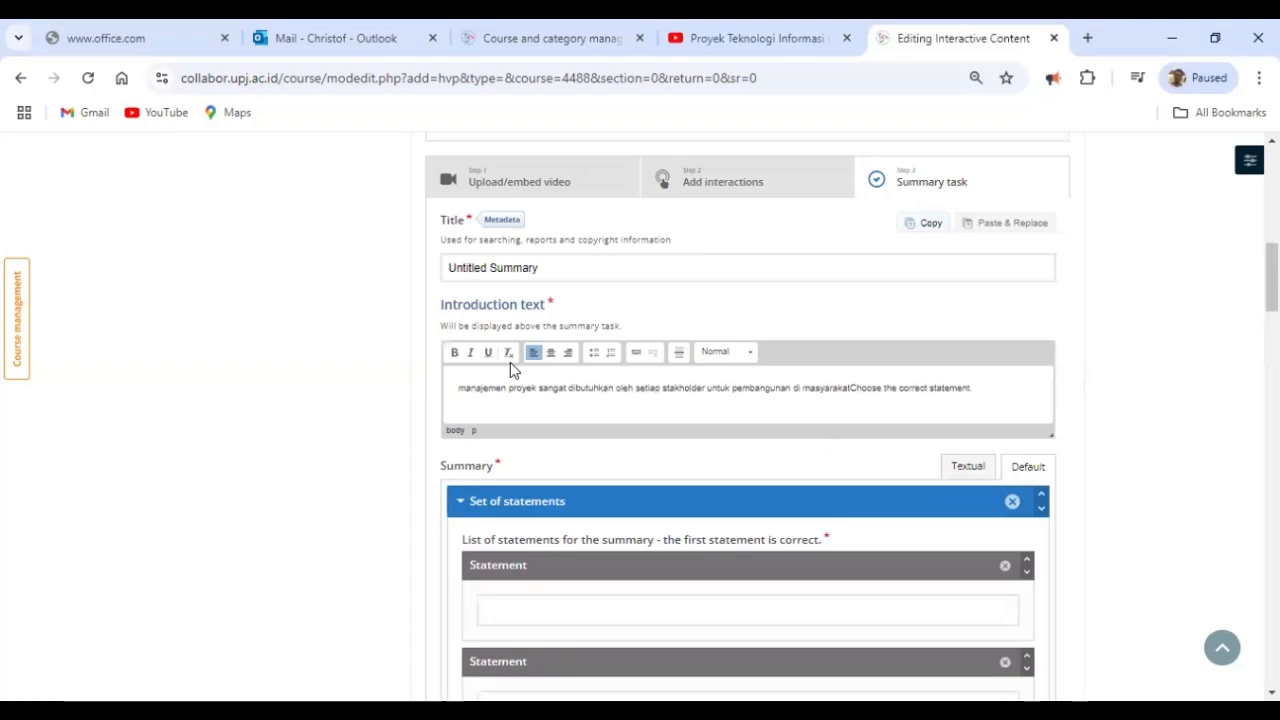
pyautogui.write('ka')
pyautogui.press('Delete')
pyautogui.press('Delete')
pyautogui.press('Delete')
pyautogui.press('Delete')
pyautogui.press('Delete')
pyautogui.press('Delete')
pyautogui.press('Delete')
pyautogui.press('Delete')
pyautogui.press('Delete')
pyautogui.press('Delete')
pyautogui.press('Delete')
pyautogui.press('Delete')
pyautogui.press('Delete')
pyautogui.press('Delete')
pyautogui.press('Delete')
pyautogui.press('Delete')
pyautogui.press('Delete')
pyautogui.press('Delete')
pyautogui.press('Delete')
pyautogui.press('Delete')
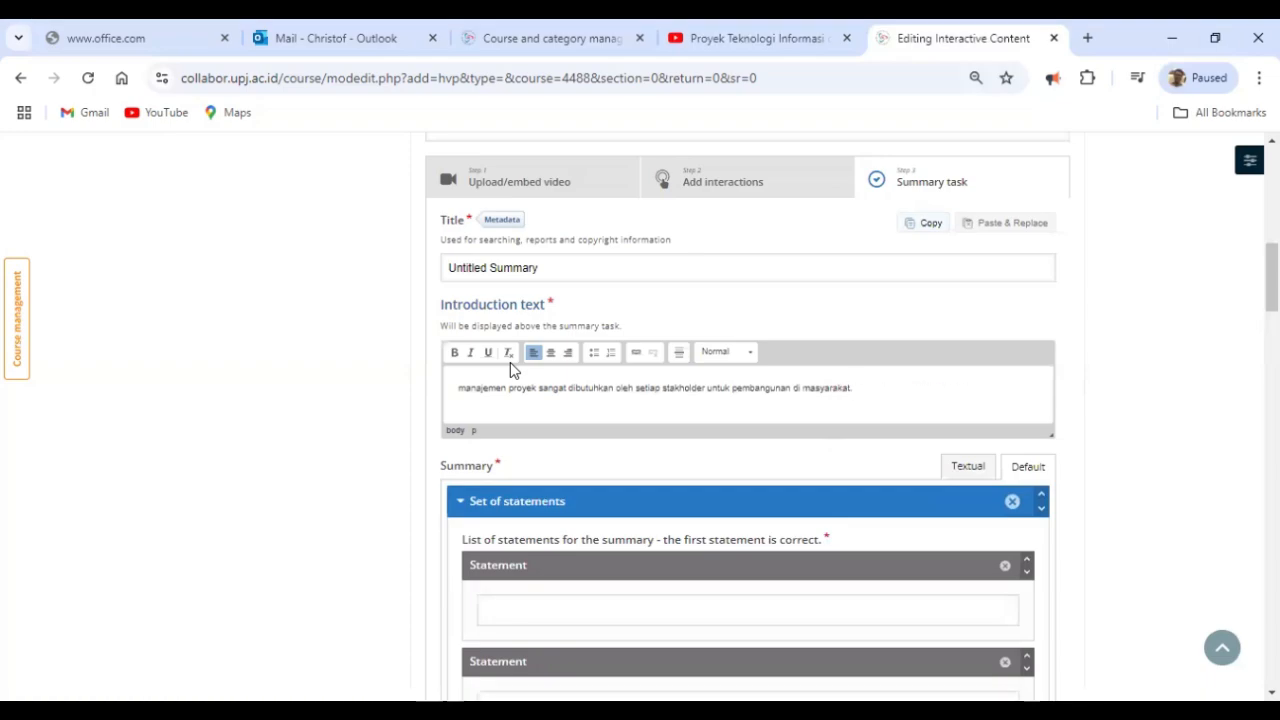
# - Try to save the activity and return to the course
pyautogui.scroll(-3, 510, 368)
pyautogui.scroll(-2, 680, 454)
pyautogui.scroll(-5, 678, 455)
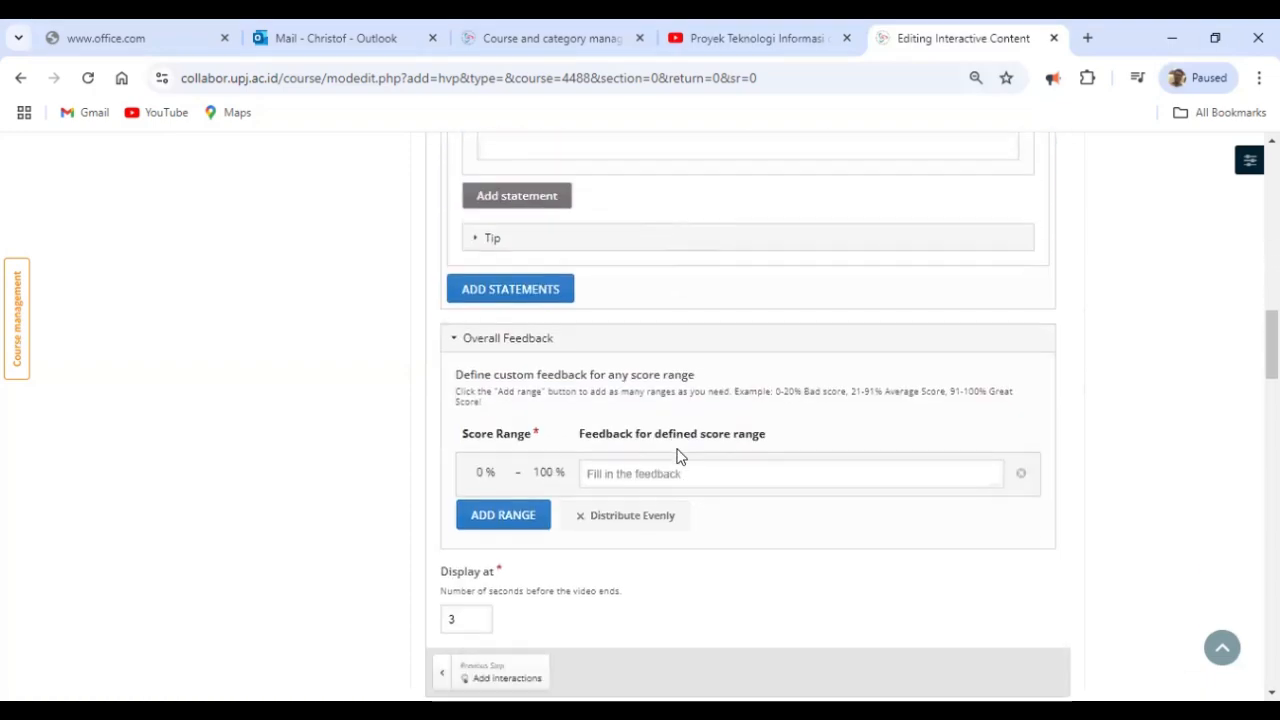
pyautogui.scroll(-12, 620, 443)
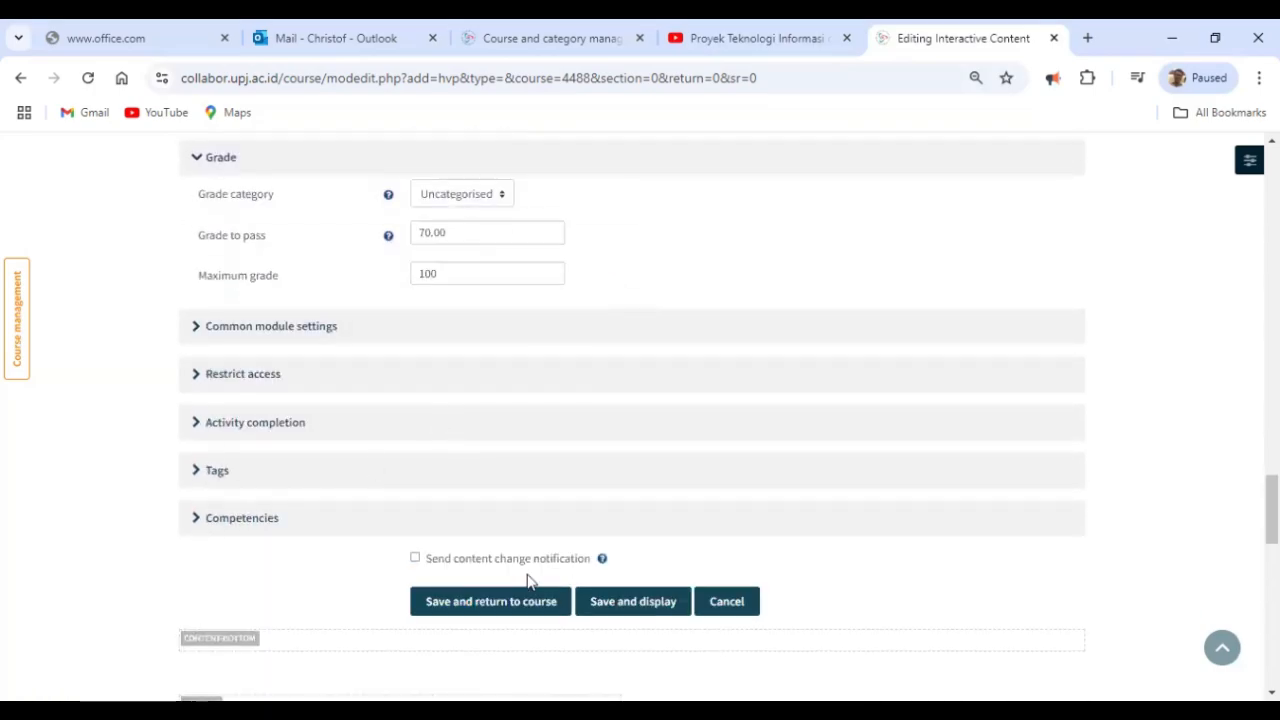
pyautogui.click(533, 606)
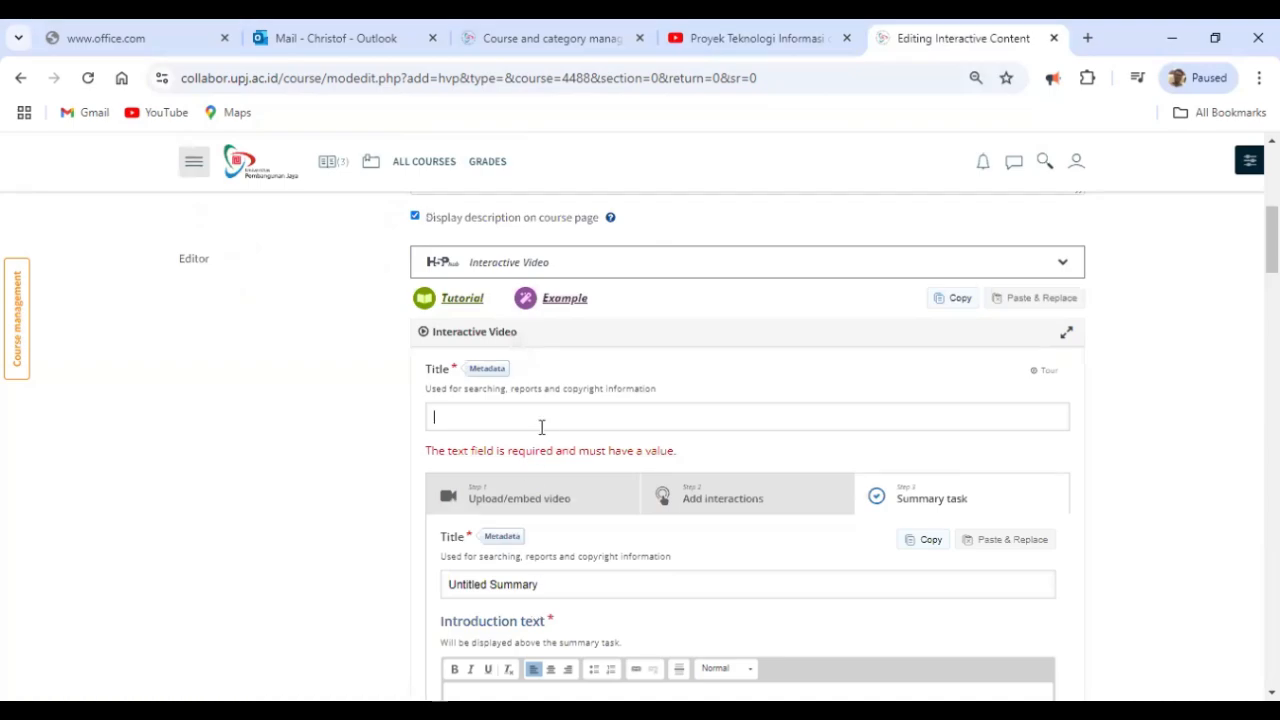
# - Enter "kebutuhan manajer untuk pengetahuan pembangunan proyek" as the title of the interactive video
pyautogui.write('kebutuhan ma')
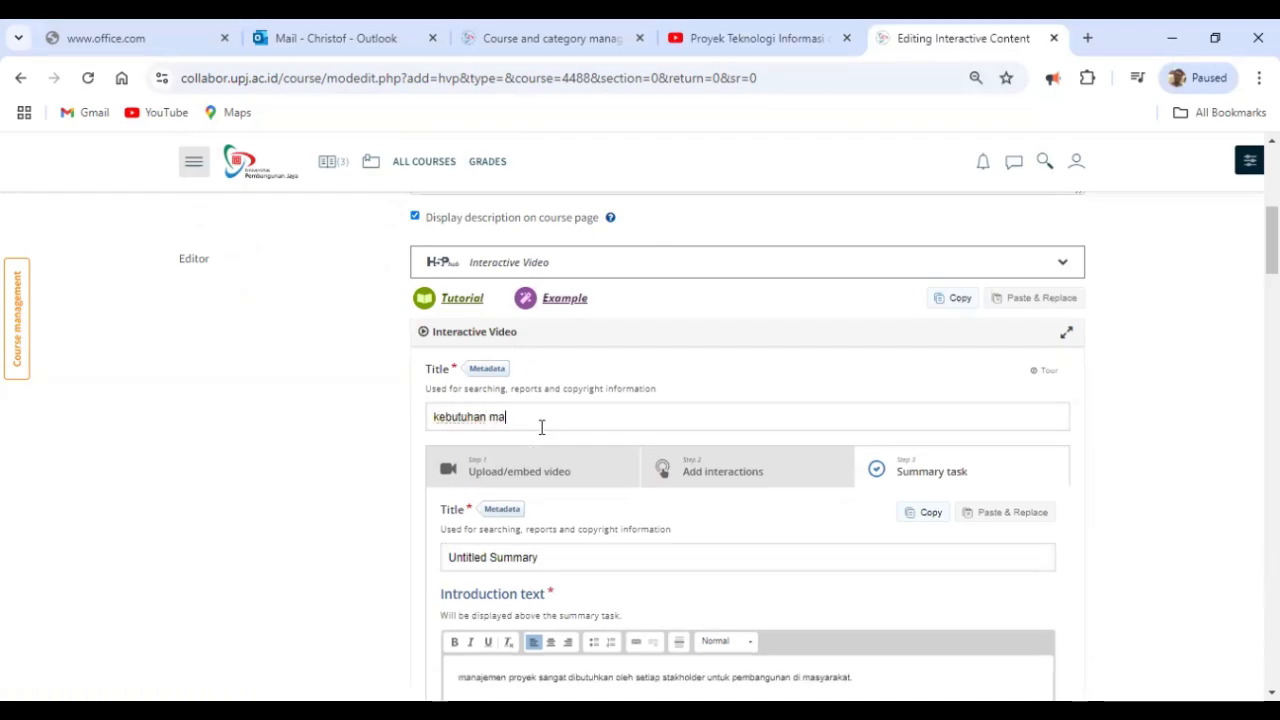
pyautogui.write('nagjer untuk')
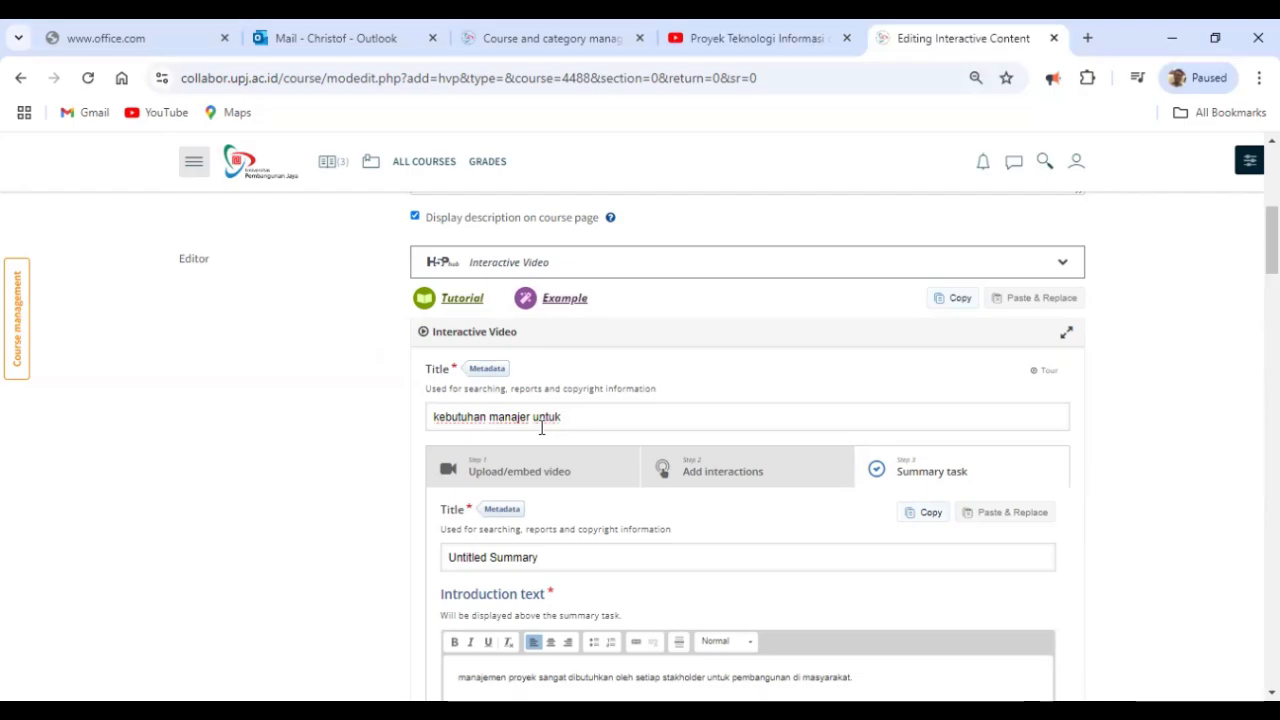
pyautogui.write(' pengetahuan pemb')
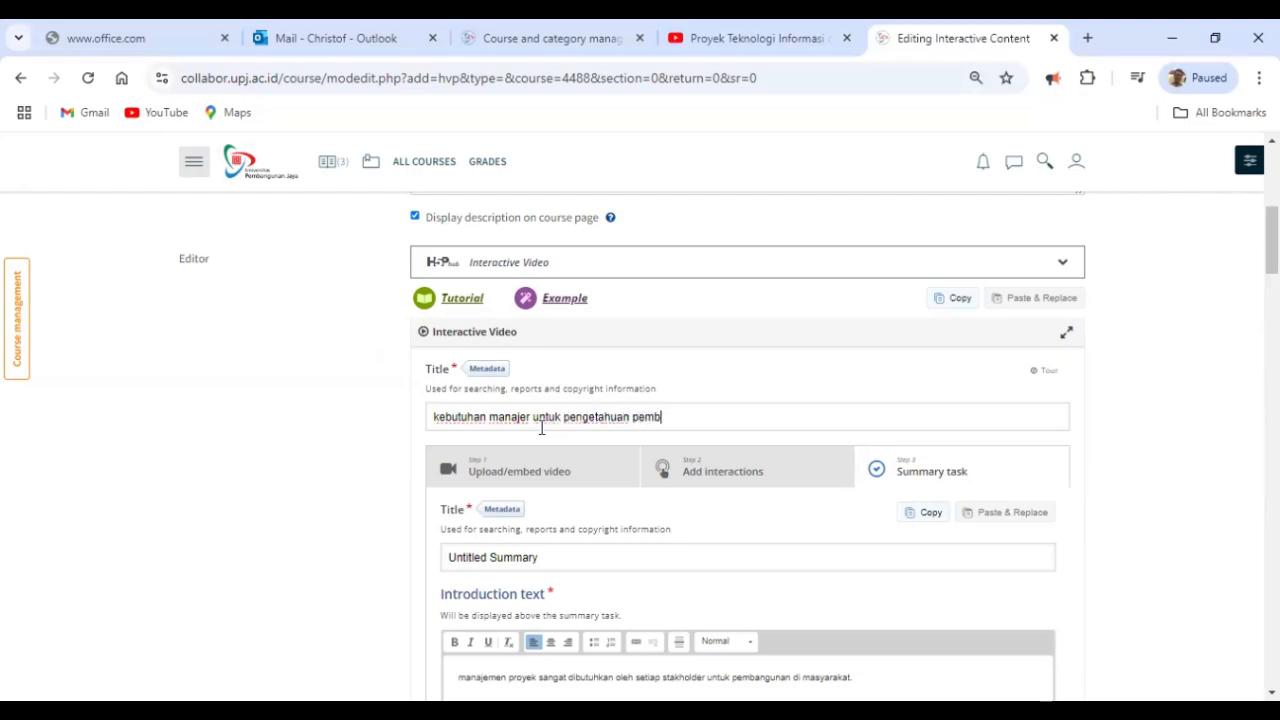
pyautogui.write('angunan')
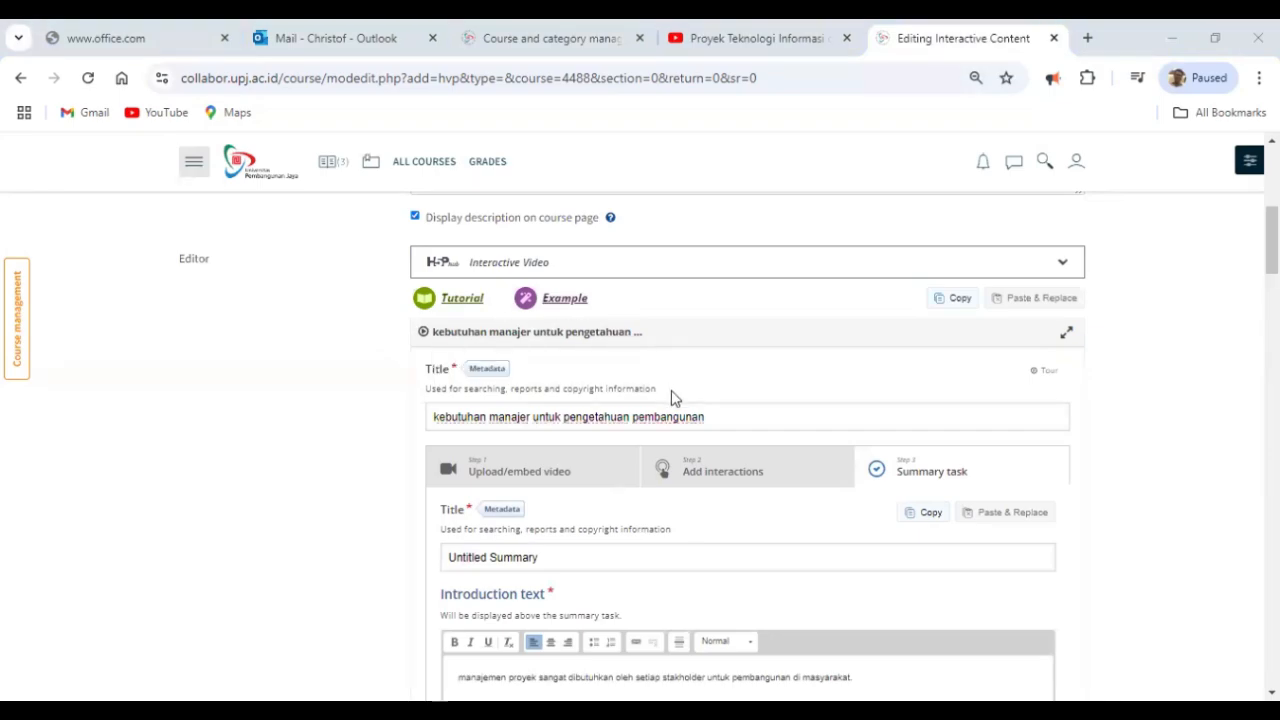
pyautogui.click(729, 417)
pyautogui.write('proyek')
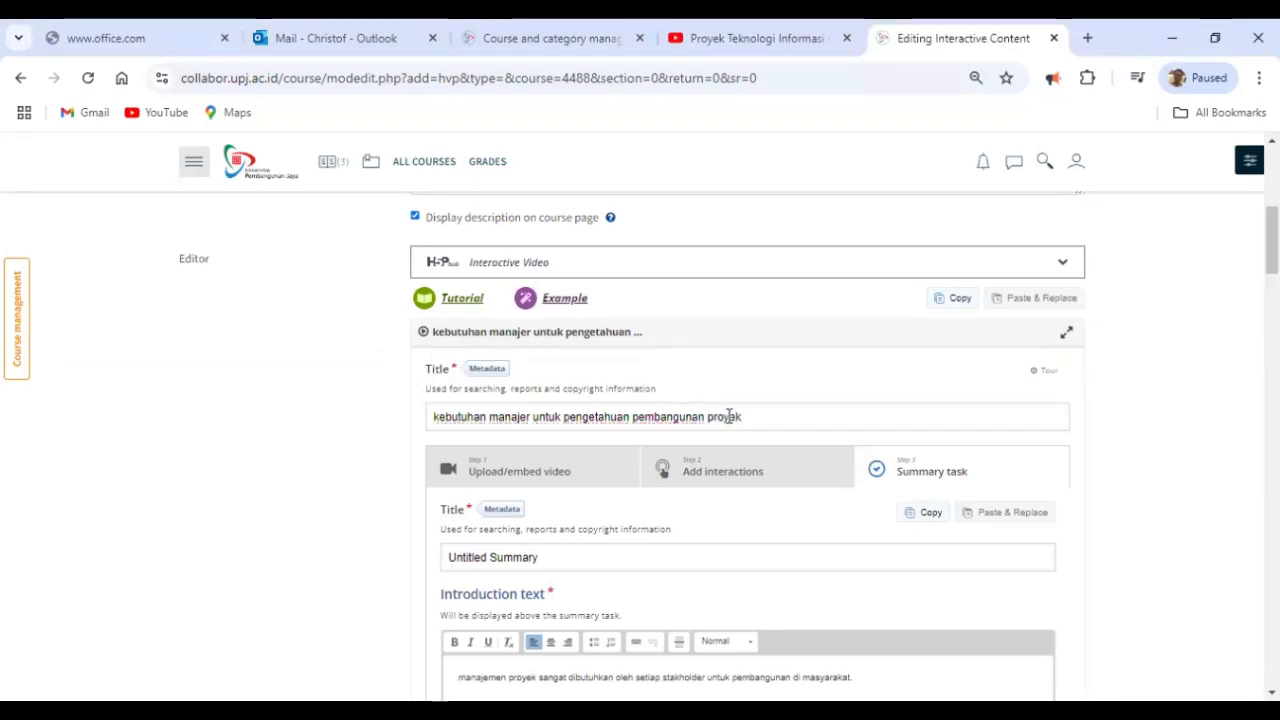
# - Replace the summary task's title with "Pengembangan proyek pembangunan"
pyautogui.scroll(-1, 729, 417)
pyautogui.click(622, 467)
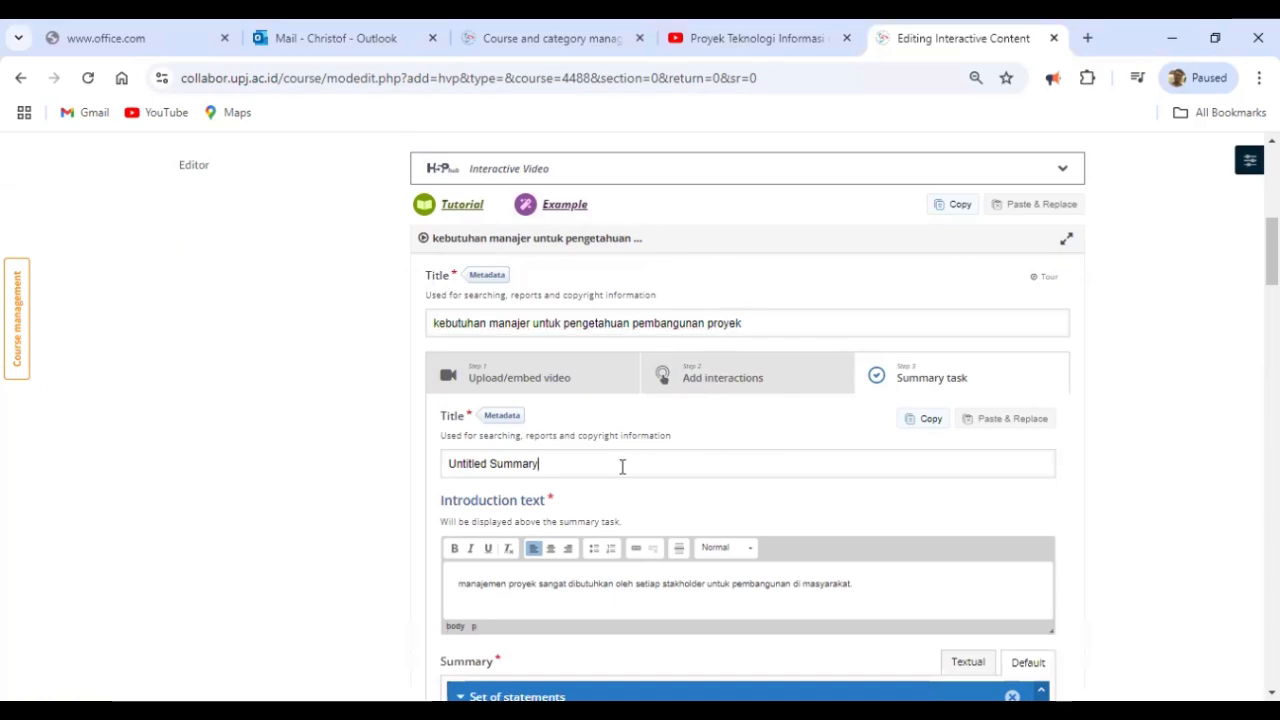
pyautogui.press('BackSpace')
pyautogui.press('BackSpace')
pyautogui.press('BackSpace')
pyautogui.press('BackSpace')
pyautogui.press('BackSpace')
pyautogui.press('BackSpace')
pyautogui.press('BackSpace')
pyautogui.press('BackSpace')
pyautogui.press('BackSpace')
pyautogui.press('BackSpace')
pyautogui.press('BackSpace')
pyautogui.press('BackSpace')
pyautogui.press('BackSpace')
pyautogui.press('BackSpace')
pyautogui.press('BackSpace')
pyautogui.press('BackSpace')
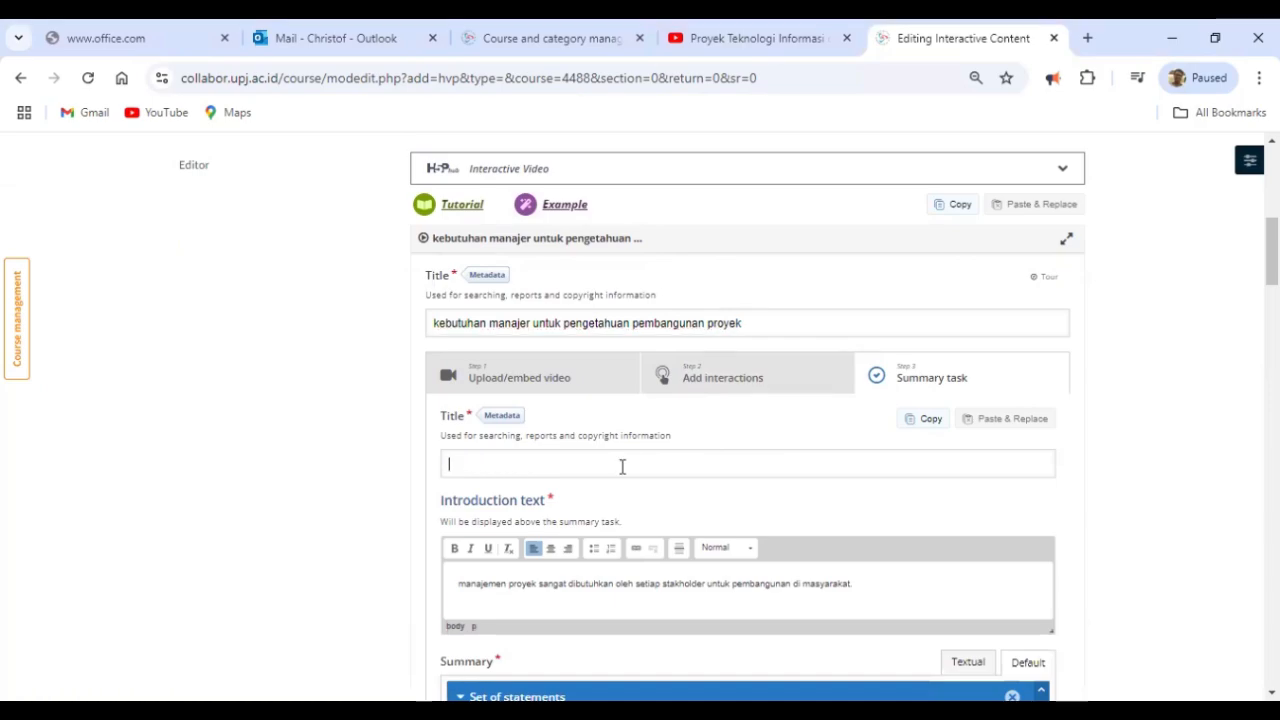
pyautogui.write('Pengmebna')
pyautogui.write('embnag')
pyautogui.write('angan proyek')
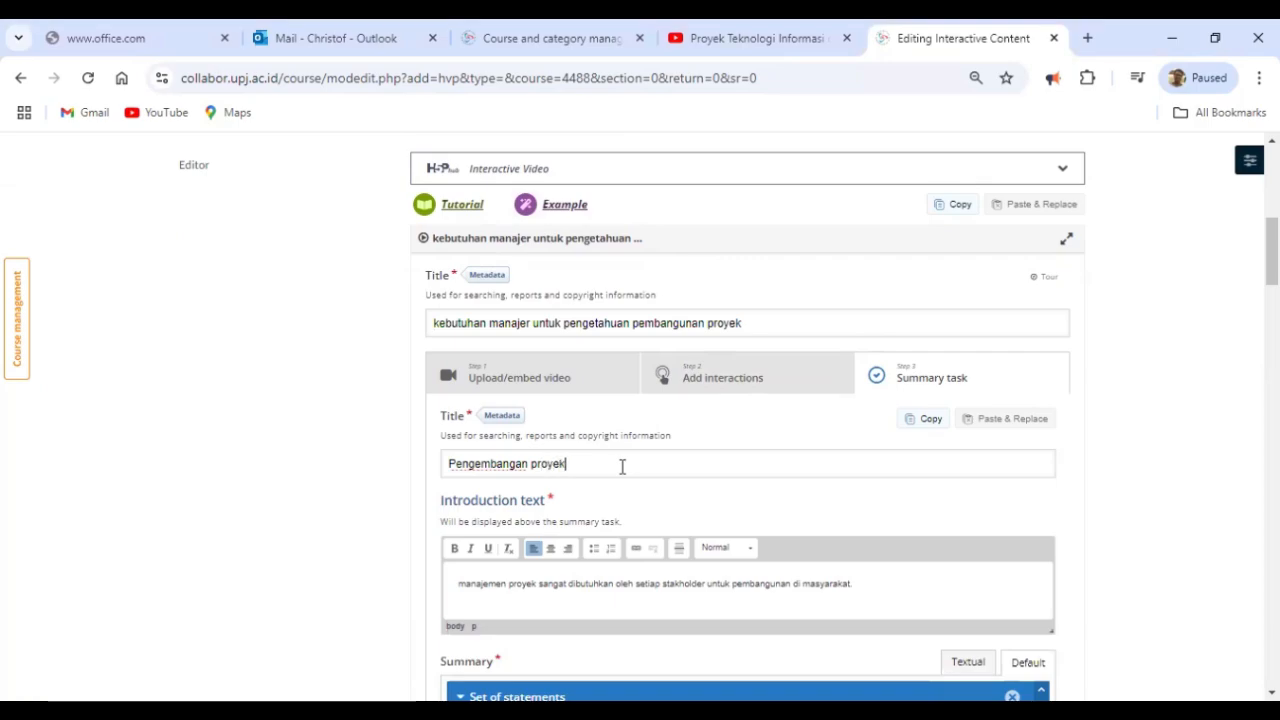
pyautogui.write(' pembangunan')
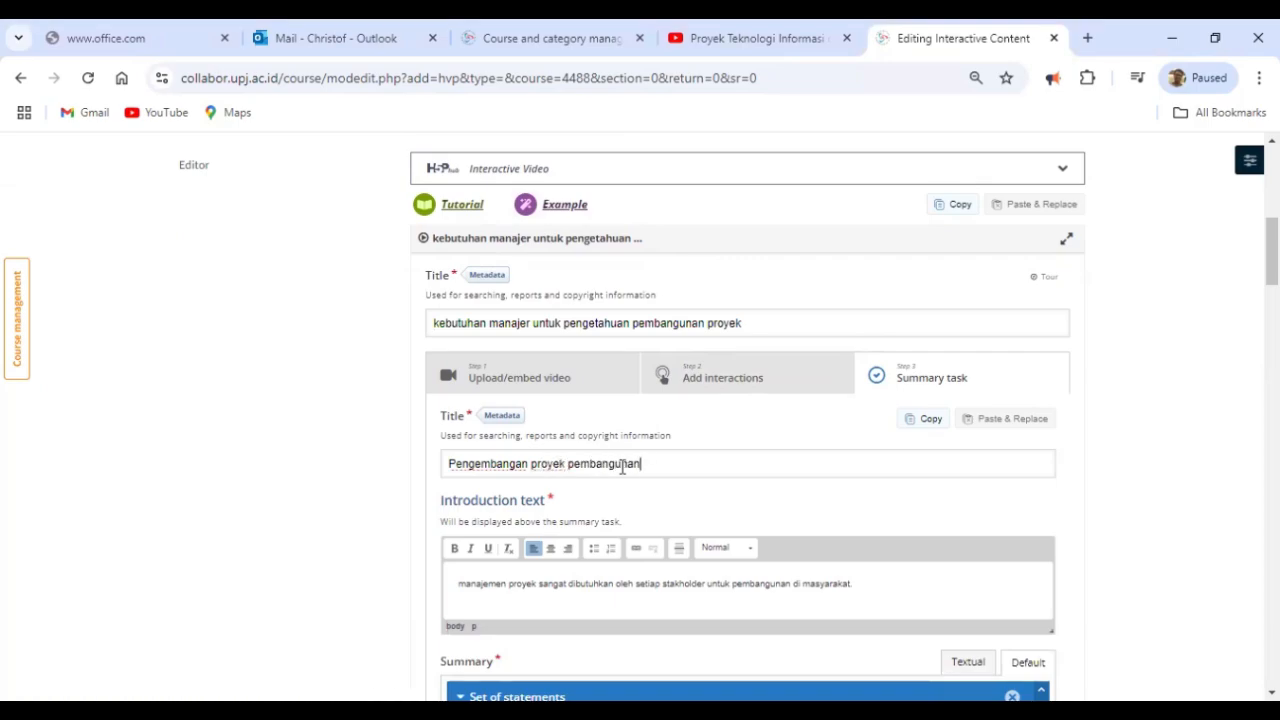
# - Fill the summary's two statements with "sangat dibutuhkan bagi masyarakat" as the correct one and "sangat bermanfaat" as the second
pyautogui.scroll(-1, 622, 466)
pyautogui.scroll(-7, 620, 470)
pyautogui.scroll(5, 625, 468)
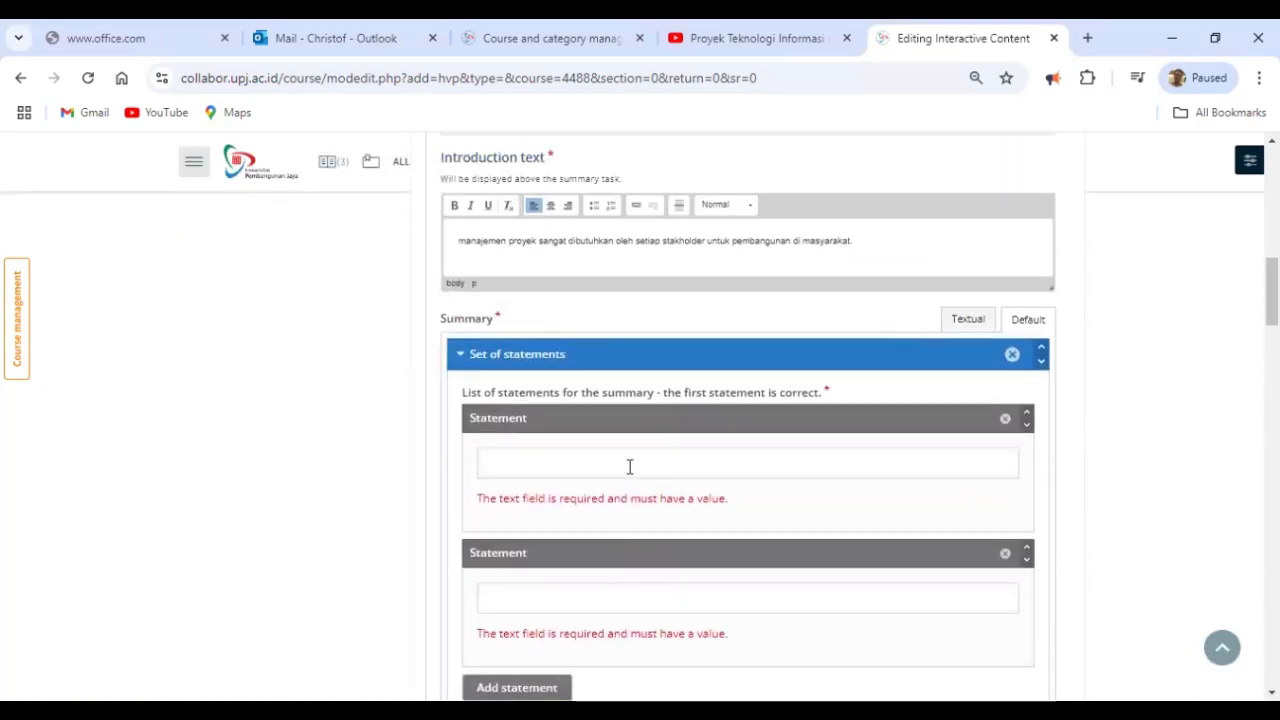
pyautogui.click(630, 466)
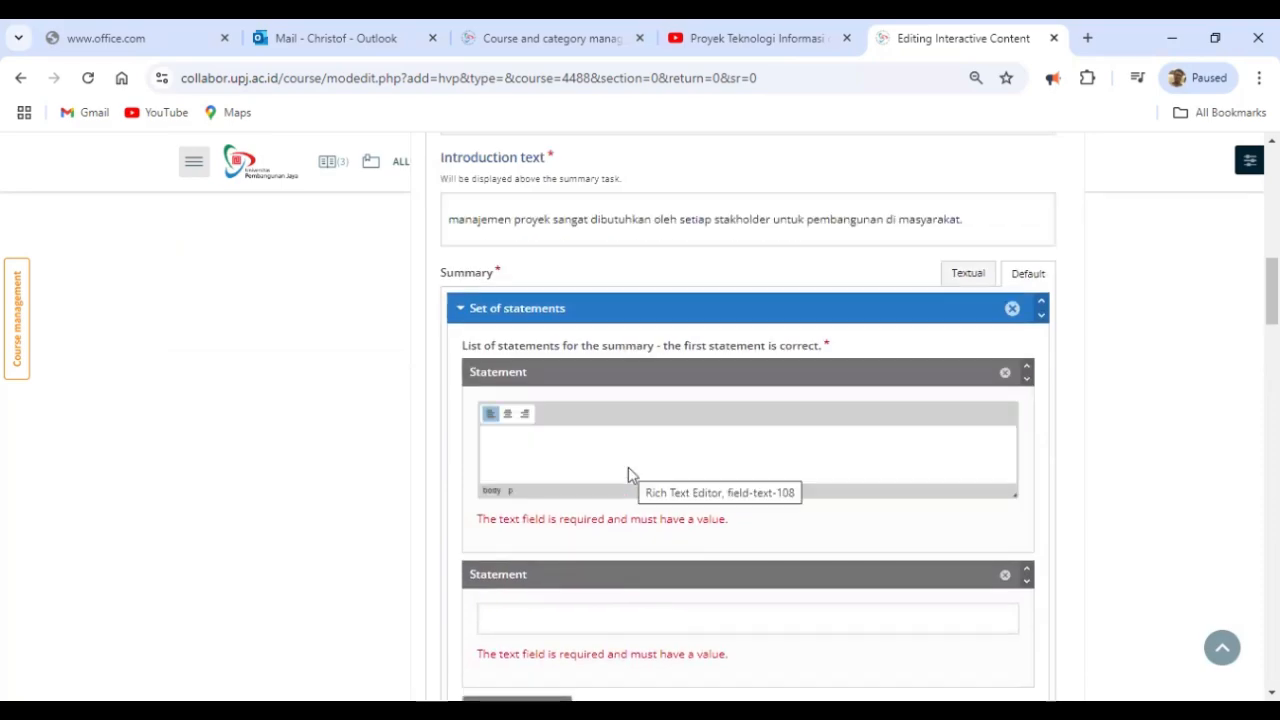
pyautogui.write('sangat di')
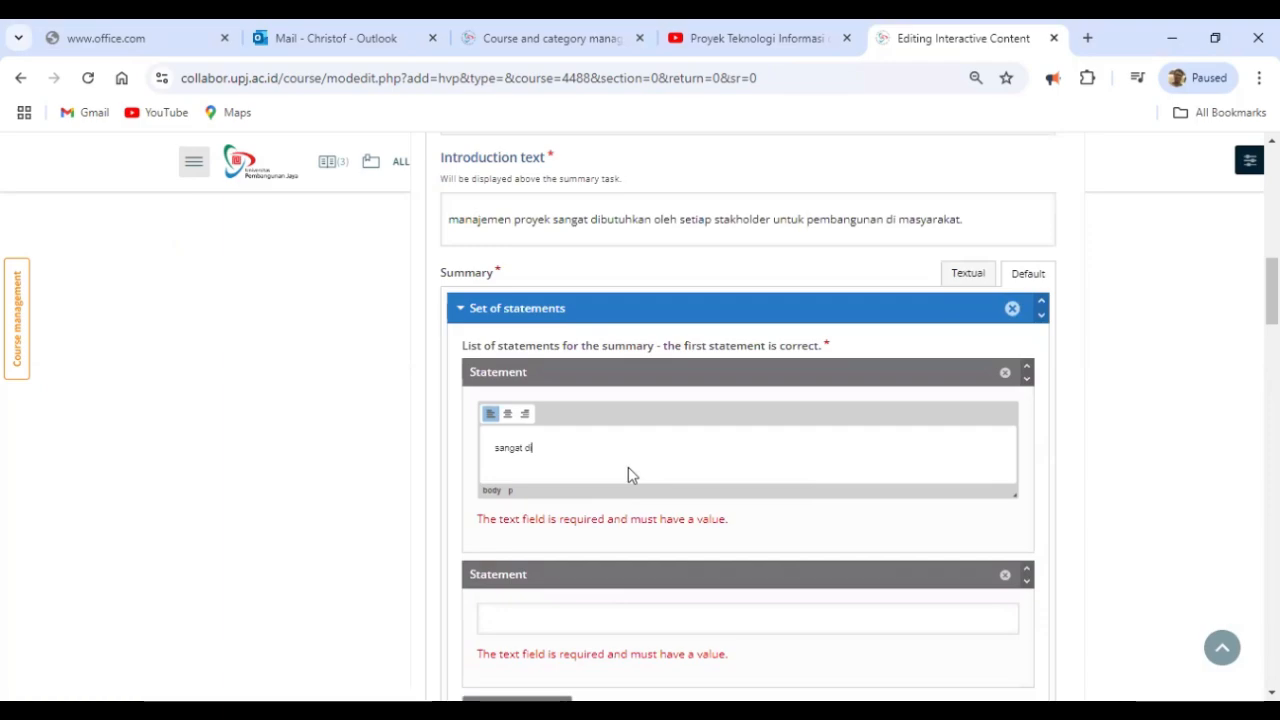
pyautogui.write('butuhkan bagi masyarakat')
pyautogui.scroll(-2, 630, 460)
pyautogui.click(640, 443)
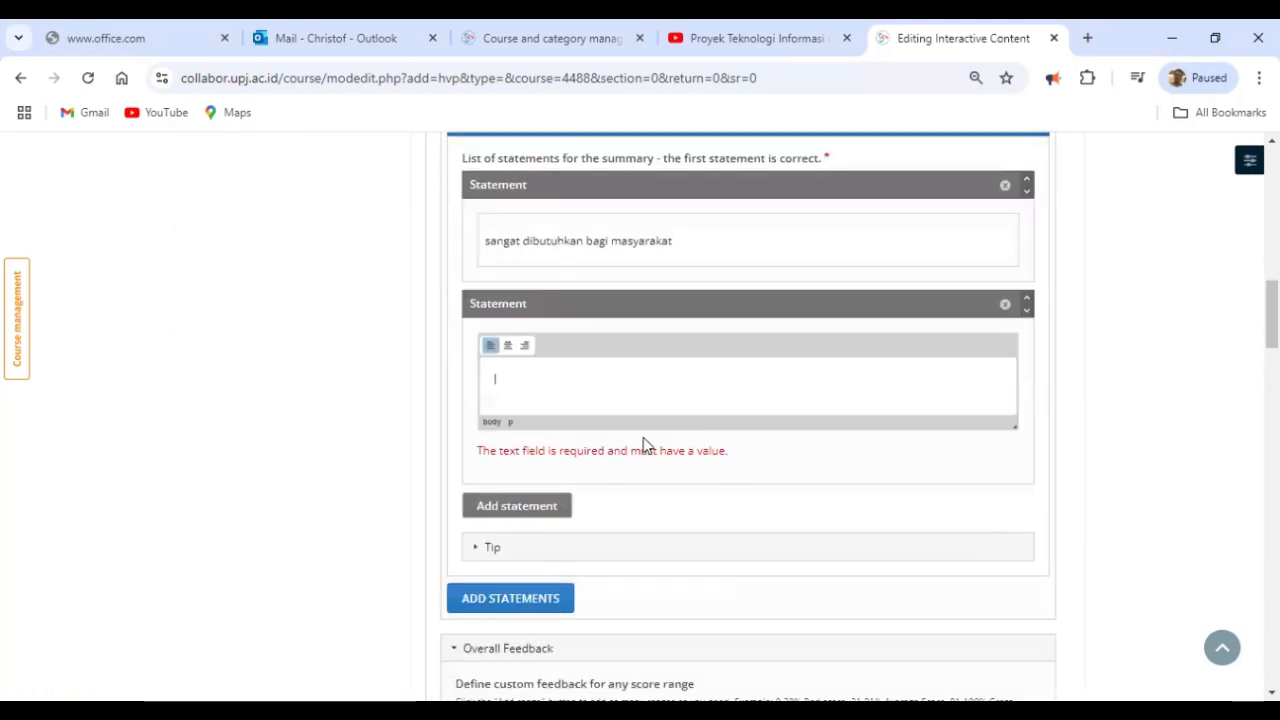
pyautogui.write('bermanfaat')
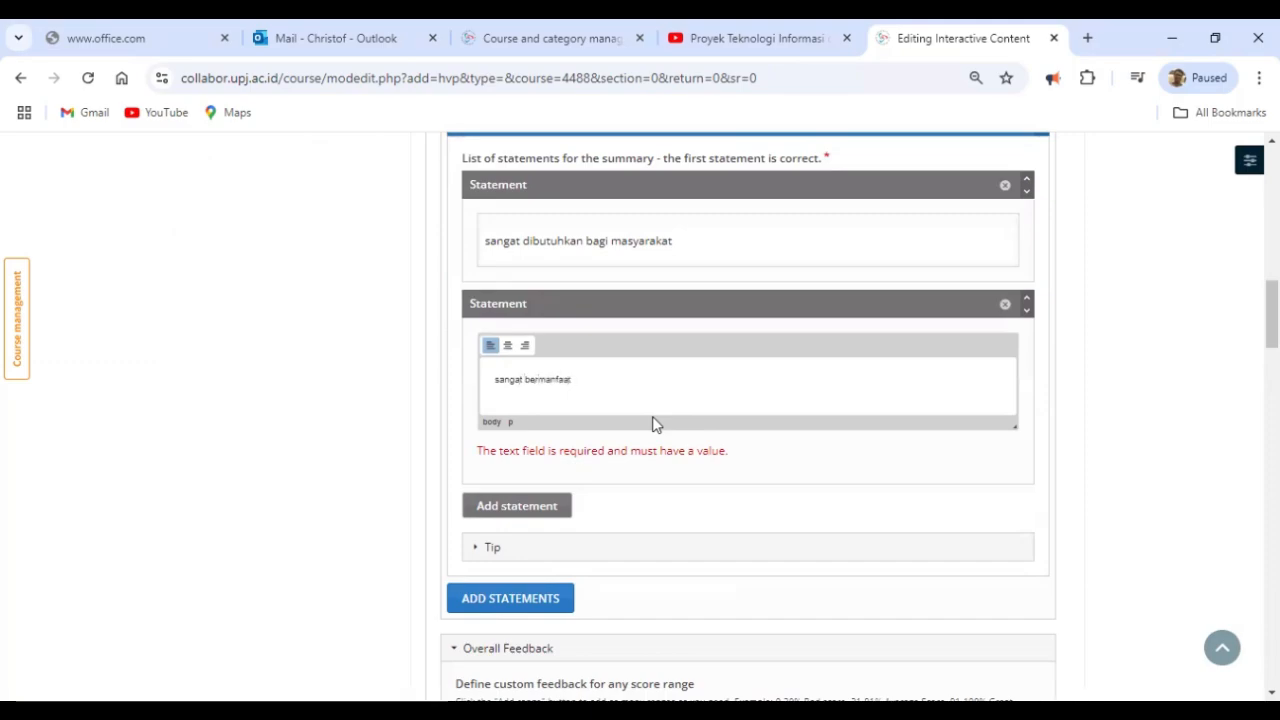
# - Save the Interactive Video activity and display it
pyautogui.scroll(2, 655, 424)
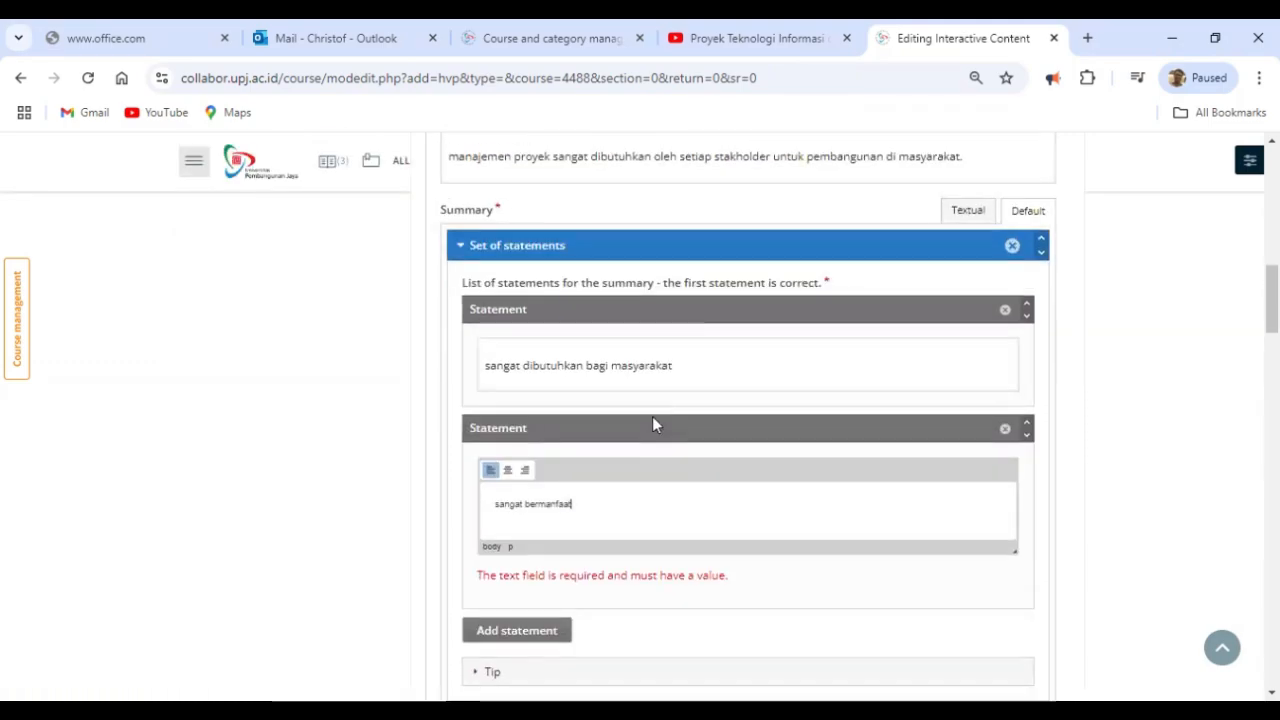
pyautogui.scroll(-4, 652, 416)
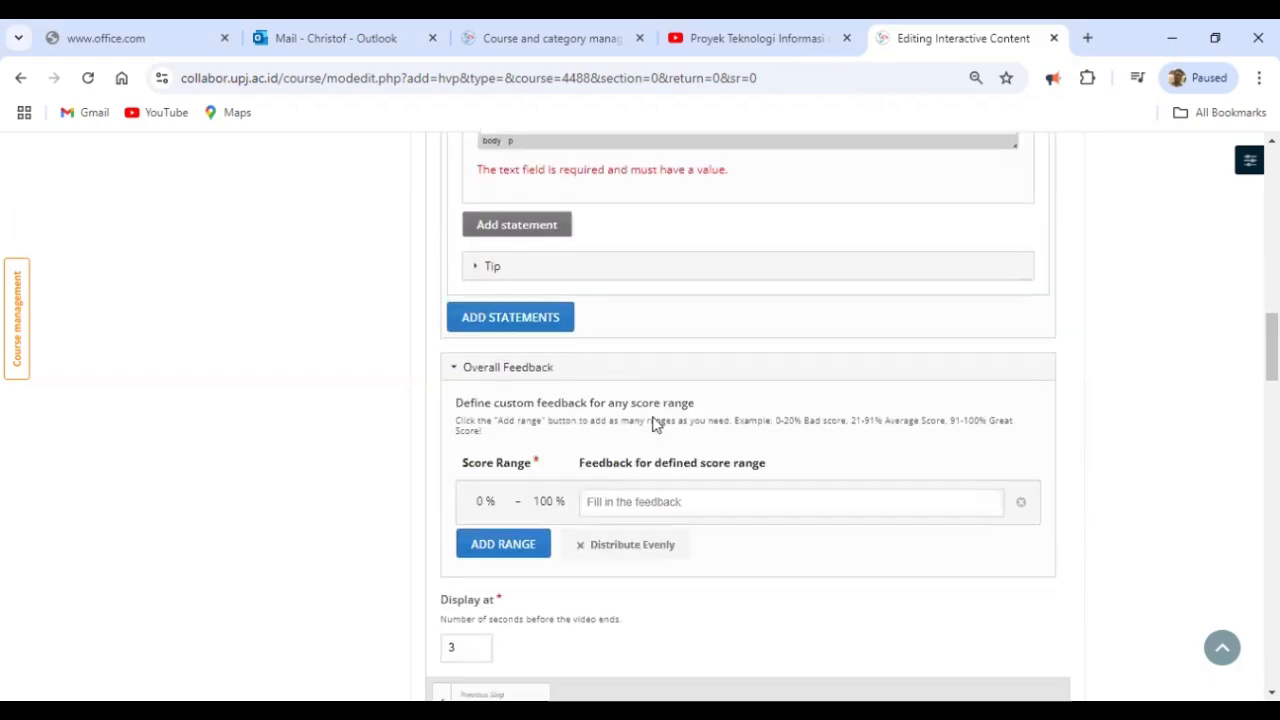
pyautogui.scroll(-10, 653, 420)
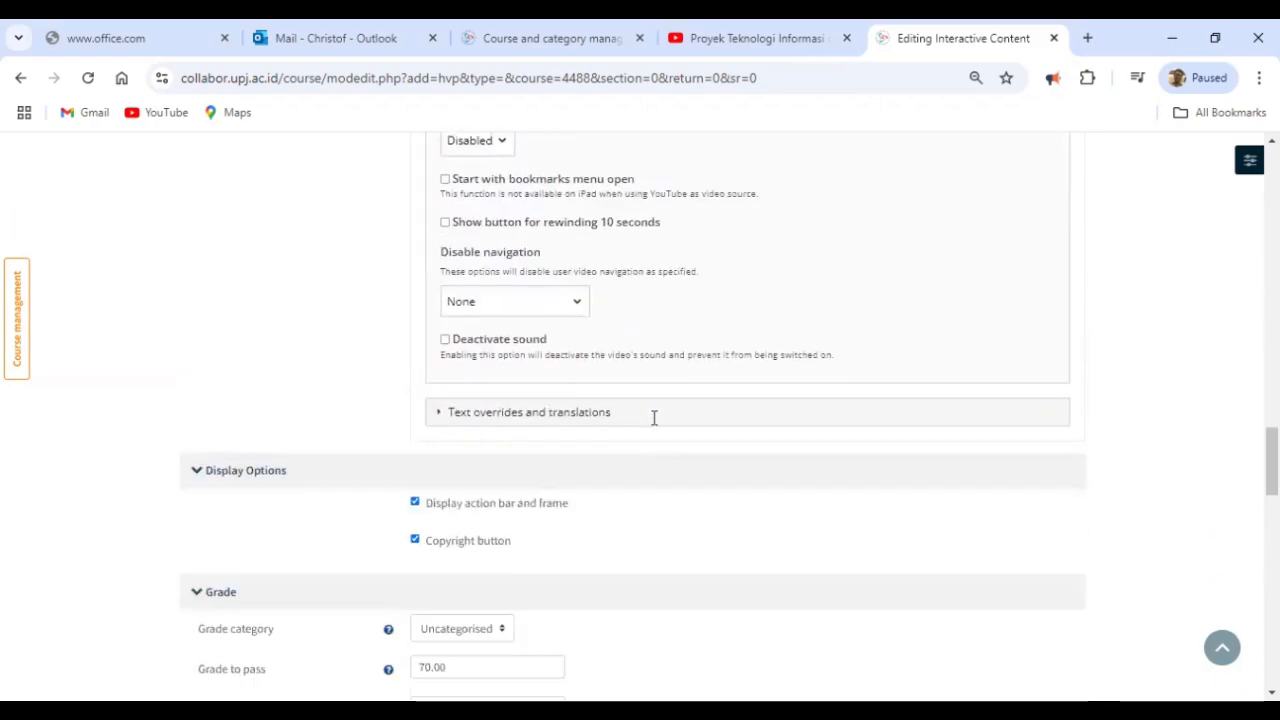
pyautogui.scroll(-6, 654, 418)
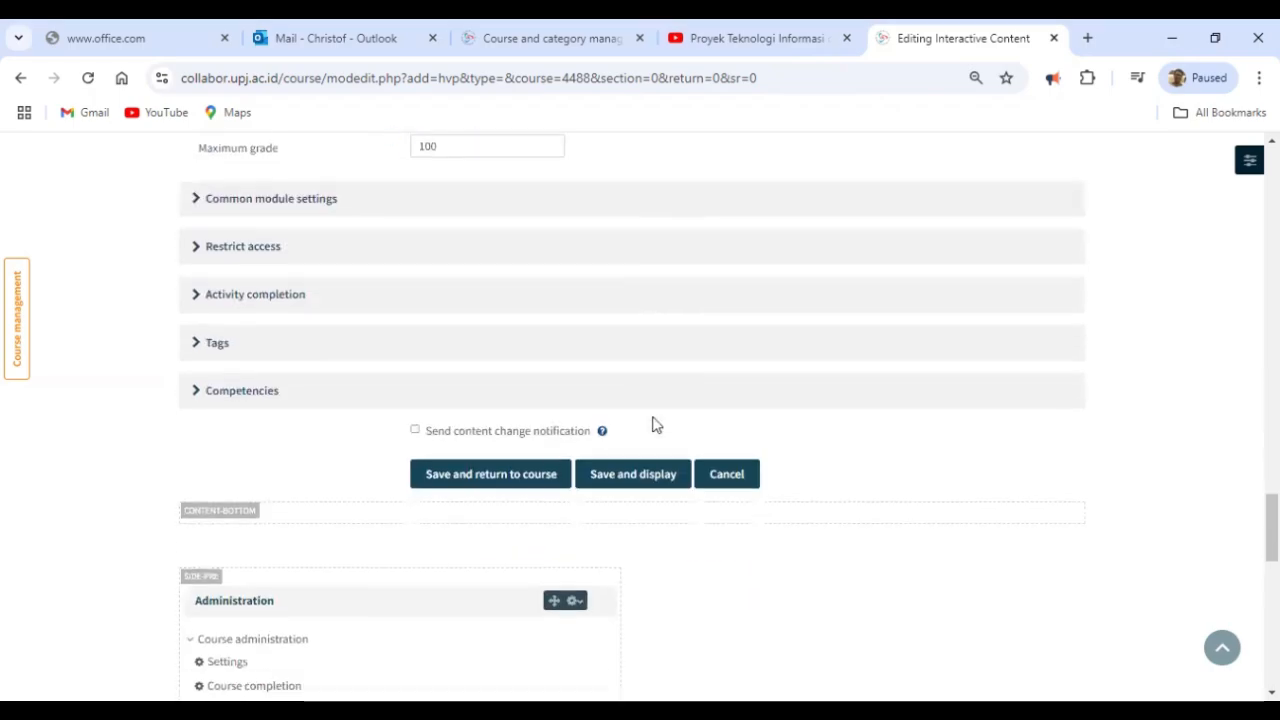
pyautogui.click(609, 478)
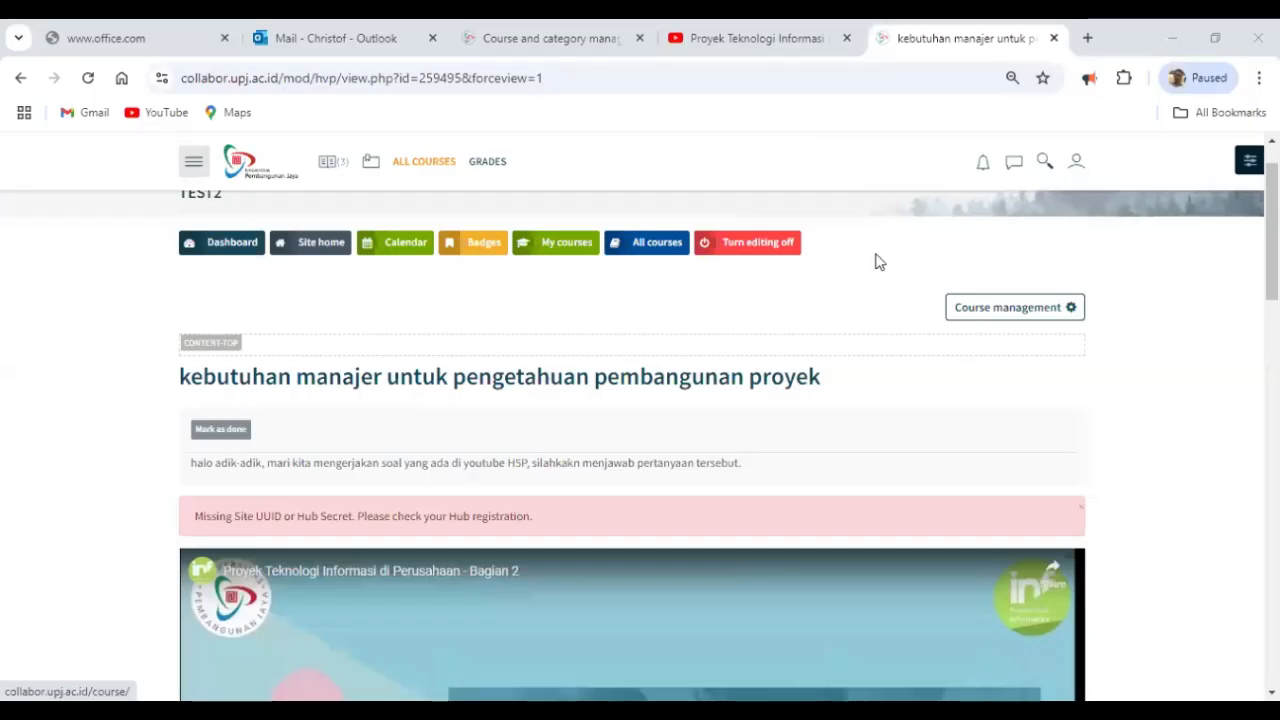
# - Play the saved interactive video and skip ahead to the first question marker to check the embedded question
pyautogui.scroll(-4, 564, 400)
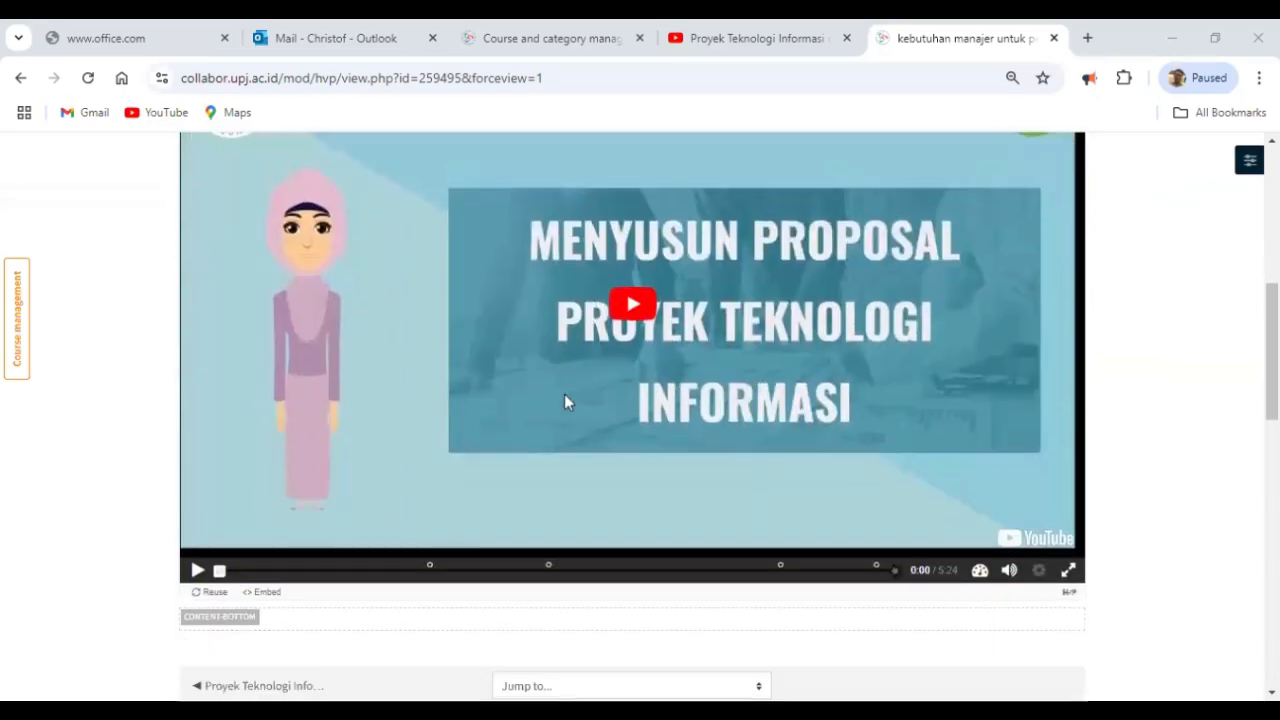
pyautogui.click(197, 576)
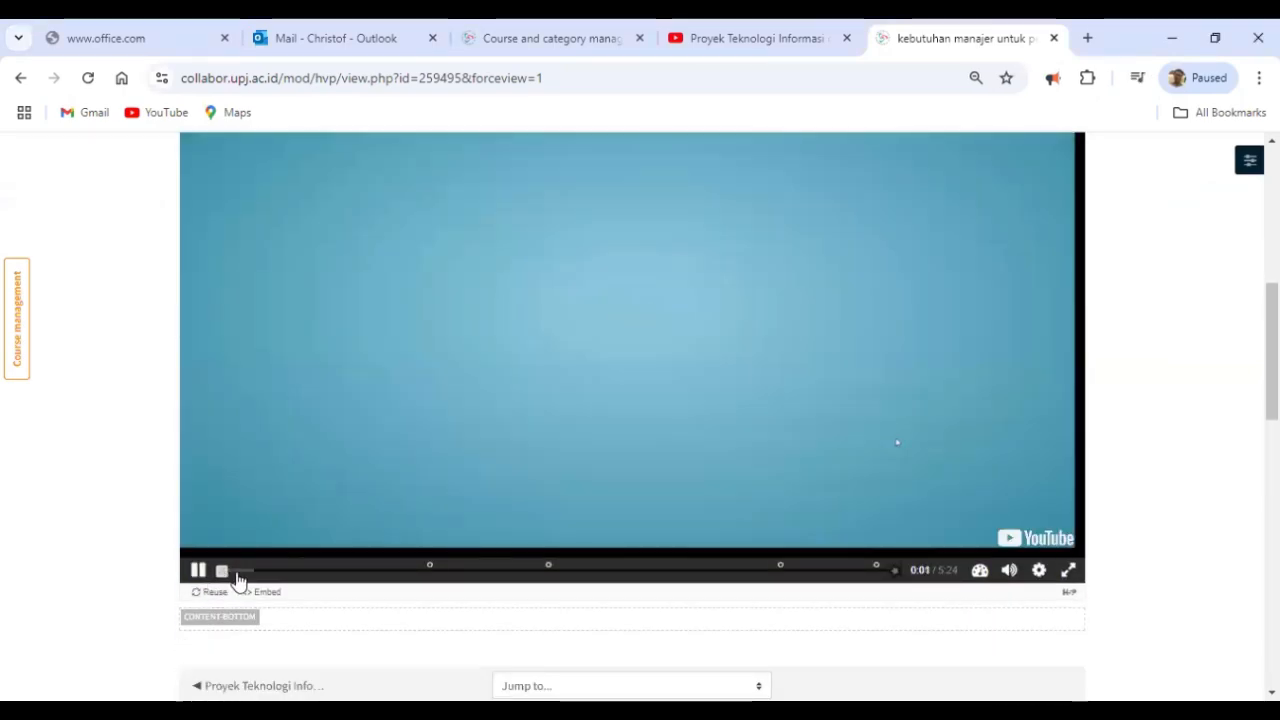
pyautogui.moveTo(236, 571); pyautogui.dragTo(356, 572)
pyautogui.scroll(1, 358, 570)
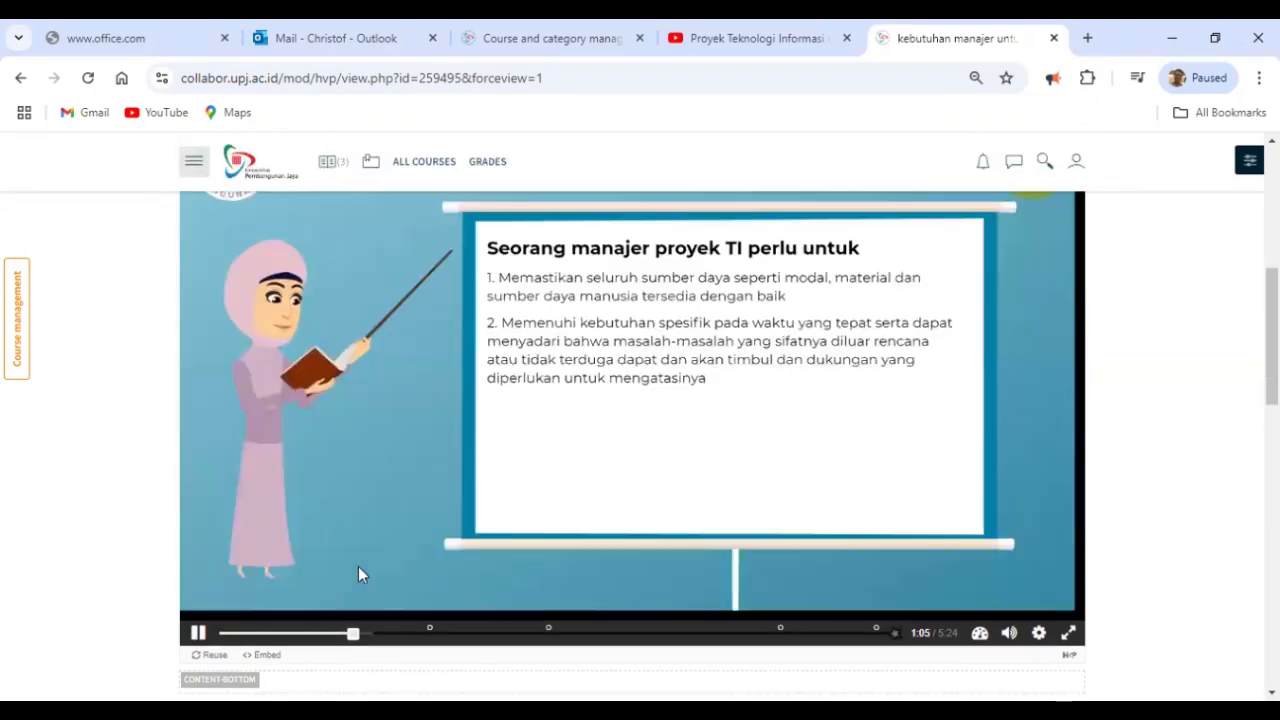
pyautogui.moveTo(356, 635); pyautogui.dragTo(420, 636)
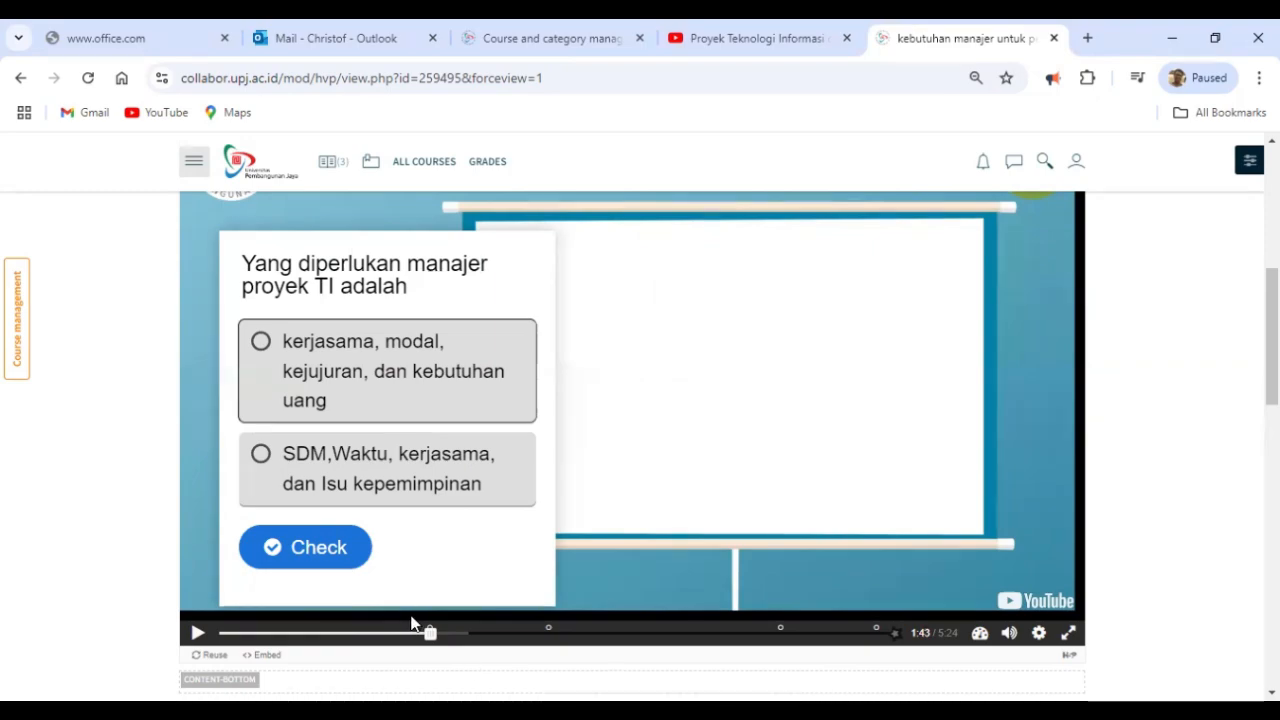
# - Skip ahead to just before the second and third question markers, resuming playback at each to check the questions
pyautogui.moveTo(428, 634); pyautogui.dragTo(548, 638)
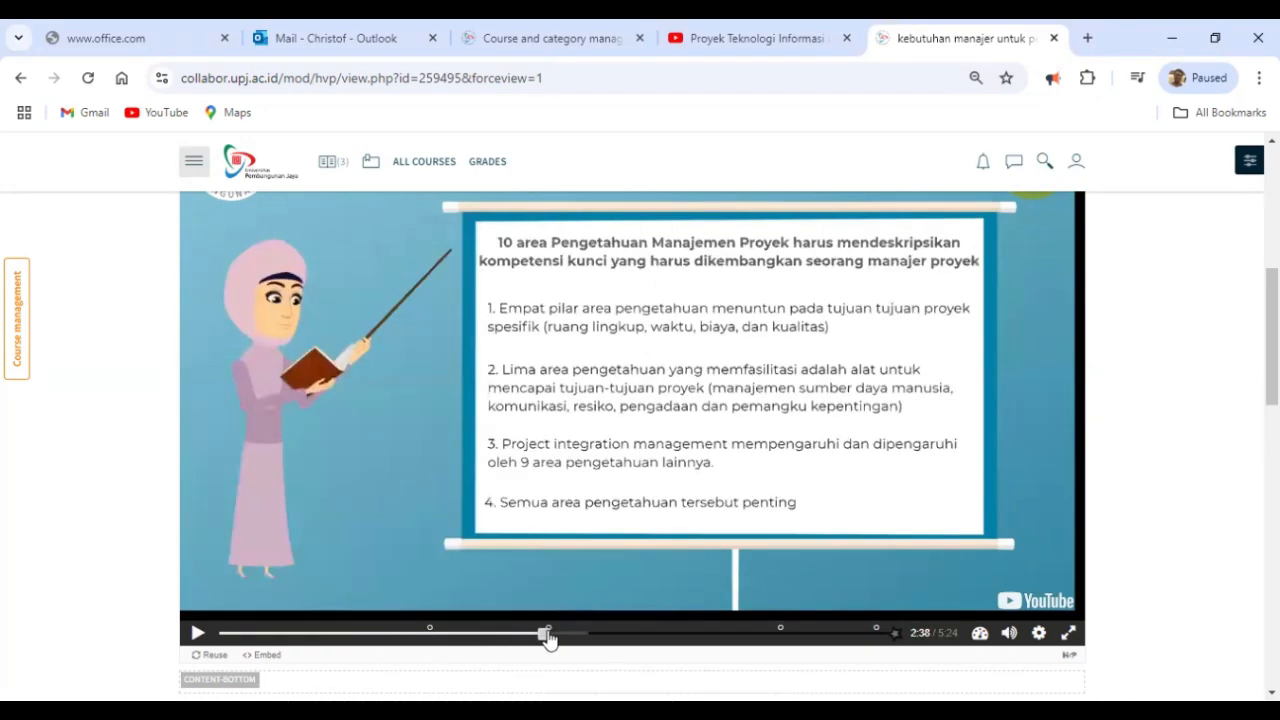
pyautogui.click(198, 633)
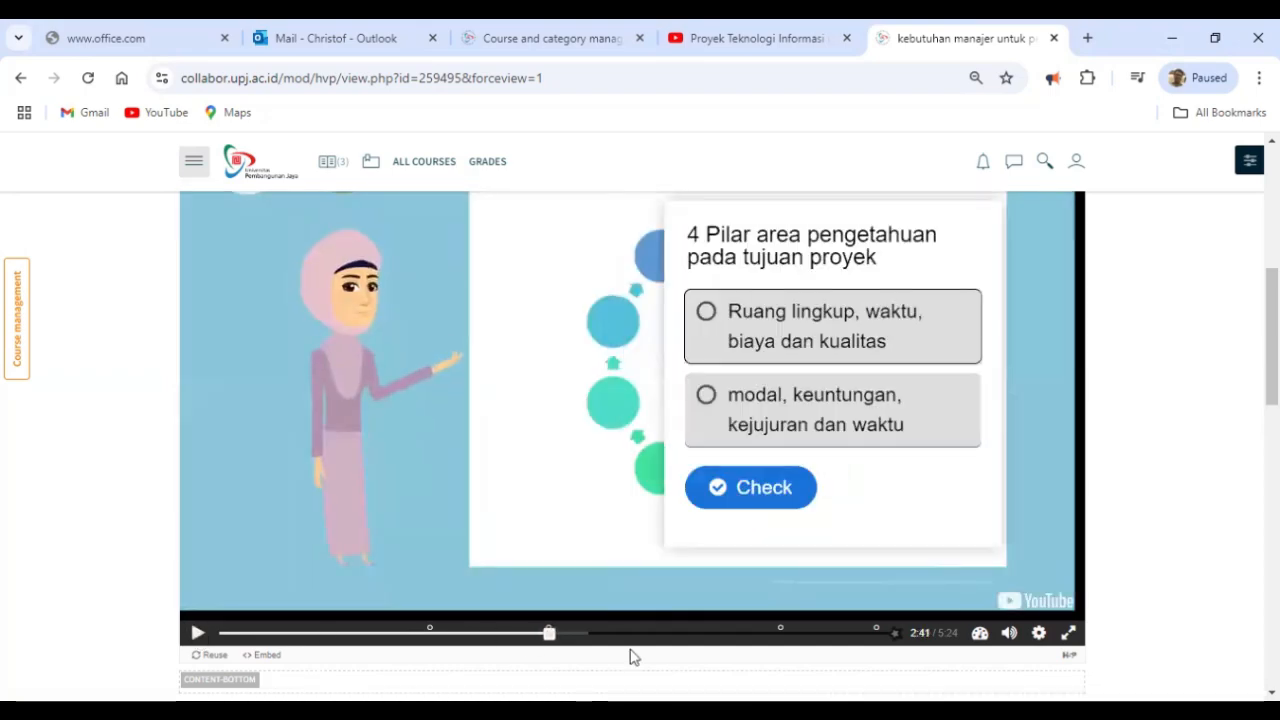
pyautogui.moveTo(548, 634); pyautogui.dragTo(775, 636)
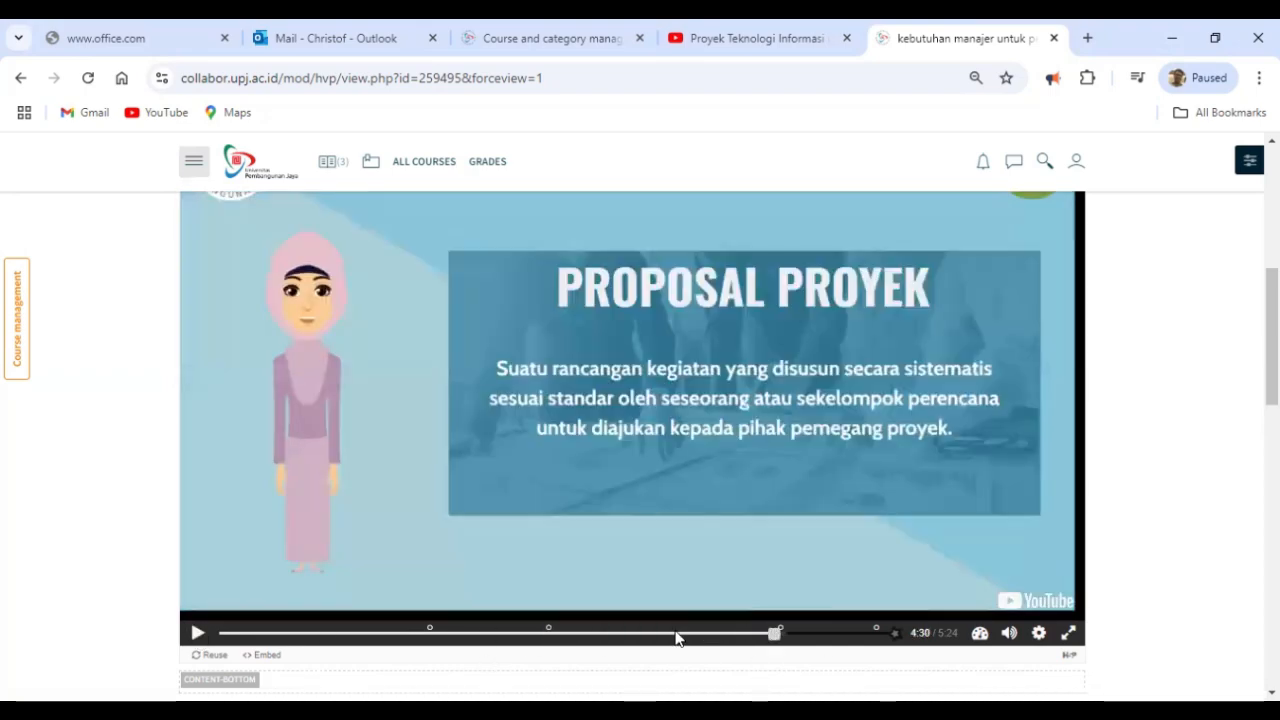
pyautogui.click(198, 633)
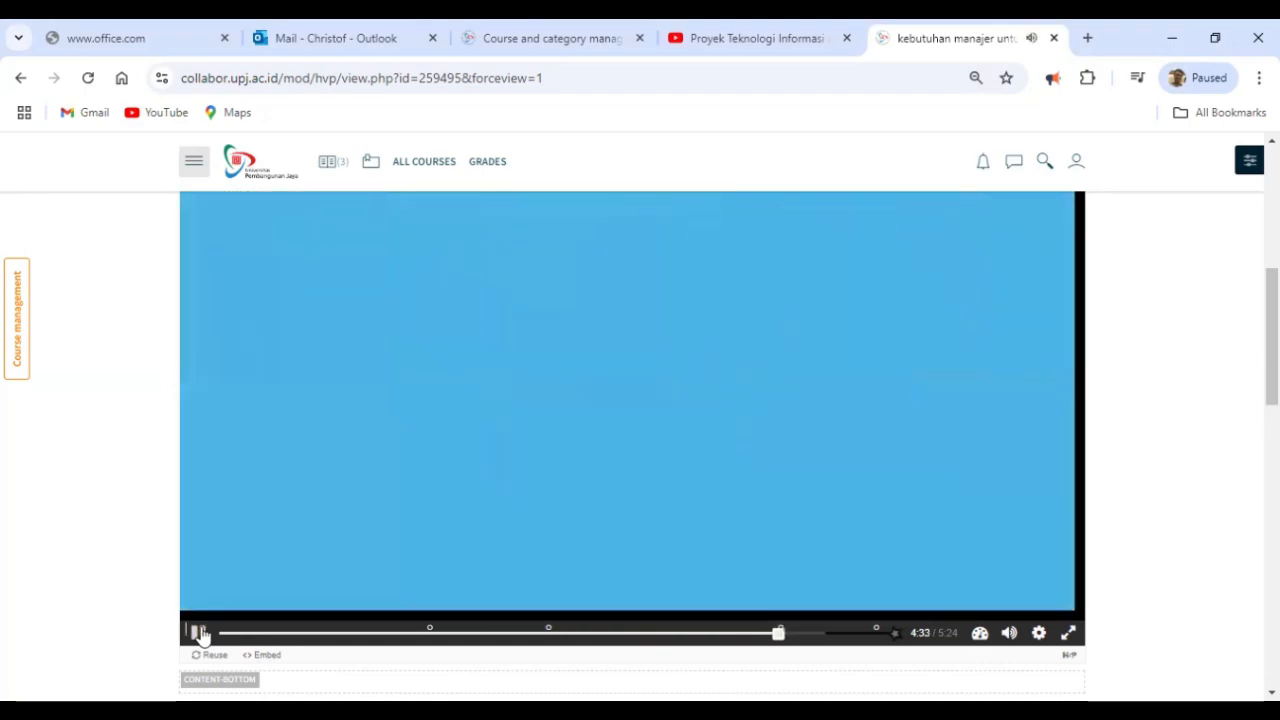